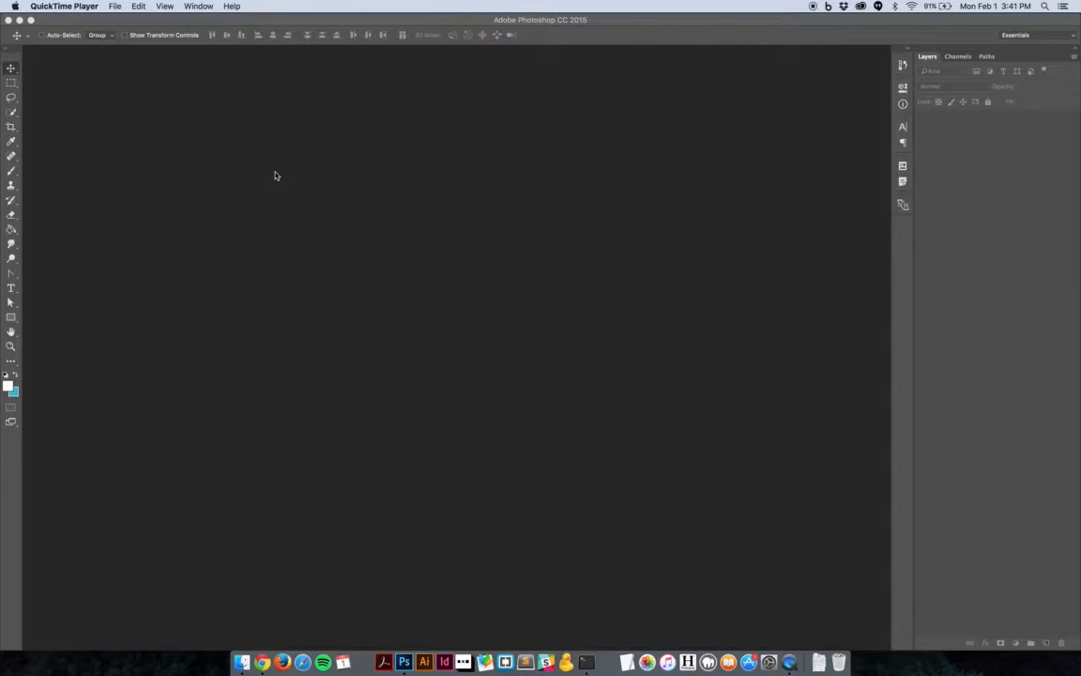
- Start a new document named profile-page and set its width to 1140 pixels
{"action": "left_click", "coordinate": [123, 26]}
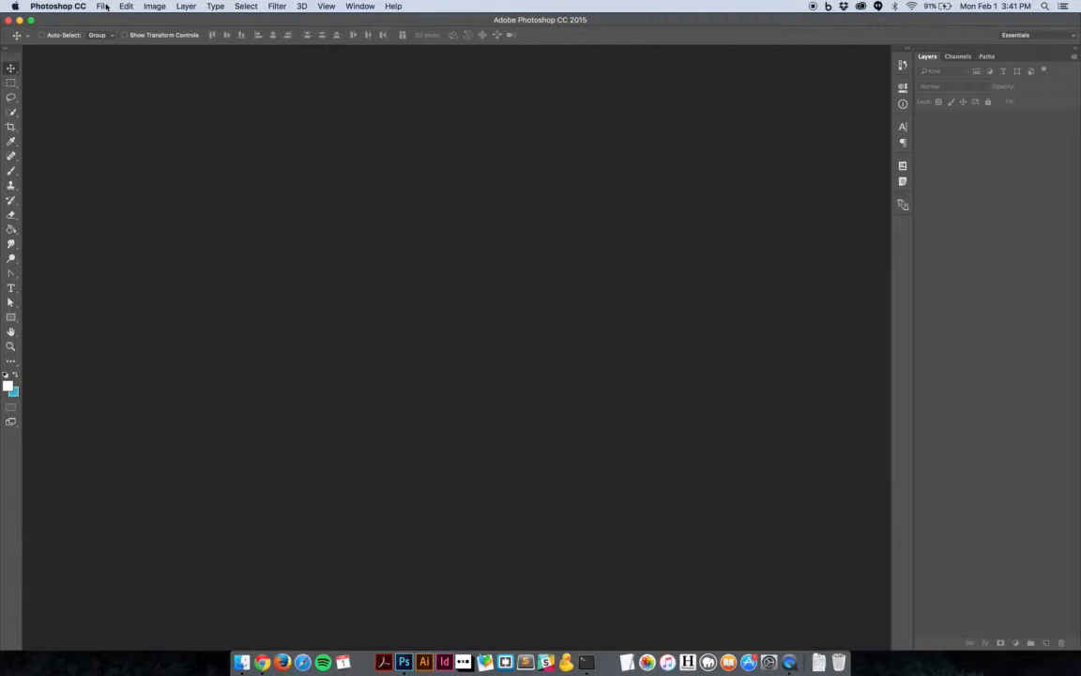
{"action": "left_click", "coordinate": [102, 6]}
{"action": "left_click", "coordinate": [110, 19]}
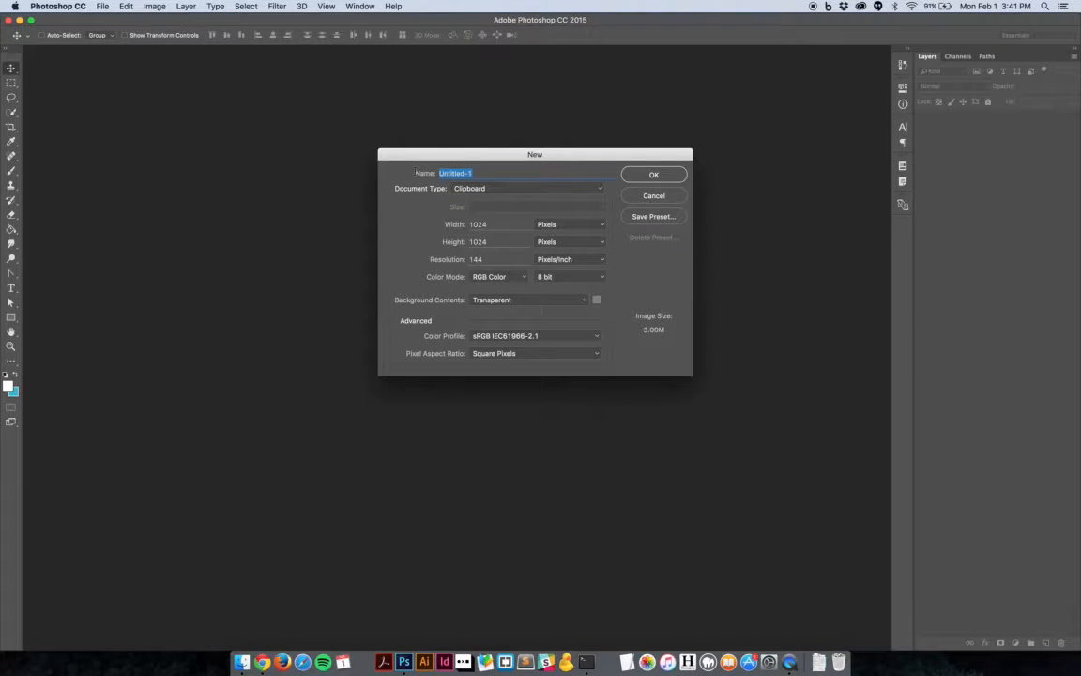
{"action": "type", "text": "profile-page"}
{"action": "left_click_drag", "start_coordinate": [564, 158], "coordinate": [542, 190]}
{"action": "left_click", "coordinate": [443, 257]}
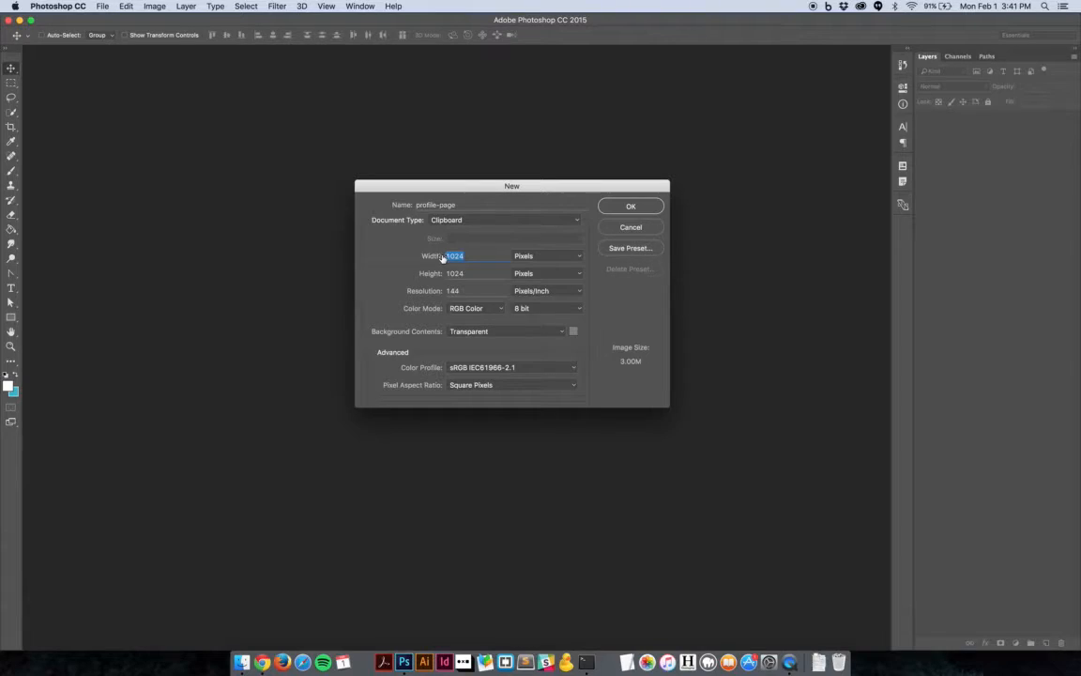
{"action": "type", "text": "1140"}
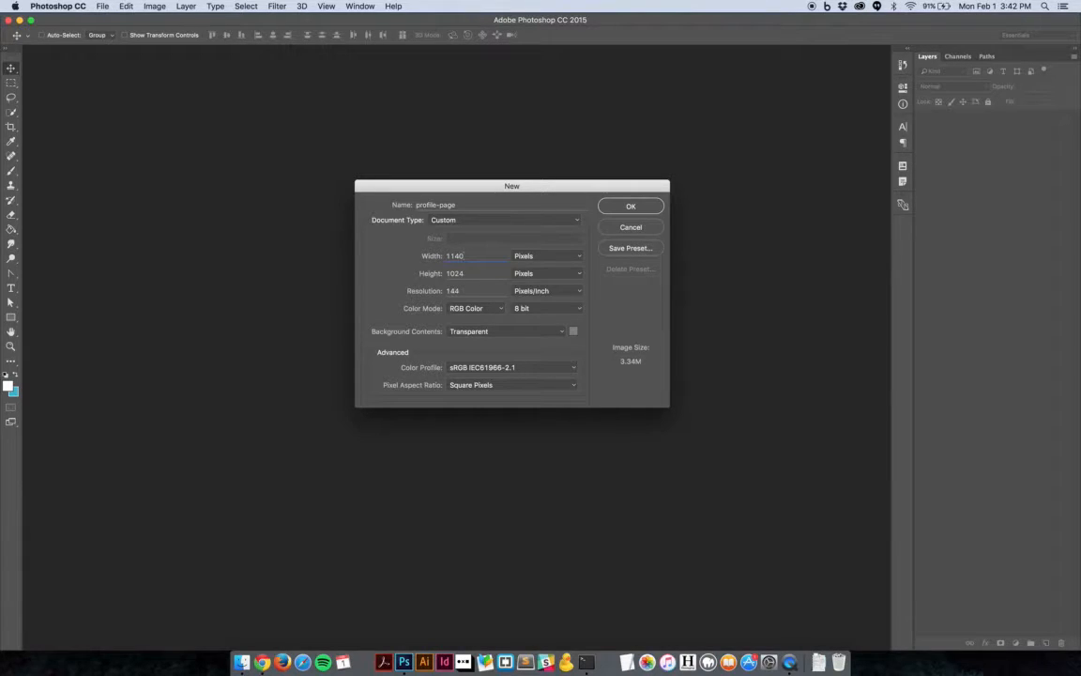
- Switch to Chrome and examine the W3Schools screen resolution statistics, especially the January 2015 row and the share at 1024x768 or higher
{"action": "left_click", "coordinate": [262, 665]}
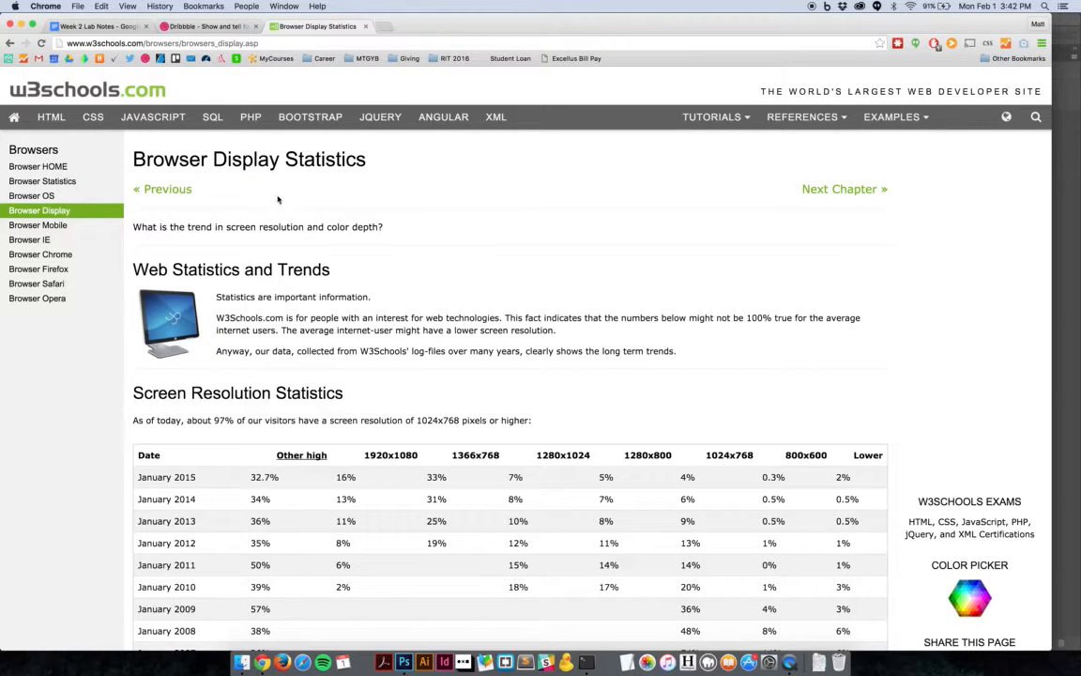
{"action": "left_click_drag", "start_coordinate": [131, 158], "coordinate": [391, 164]}
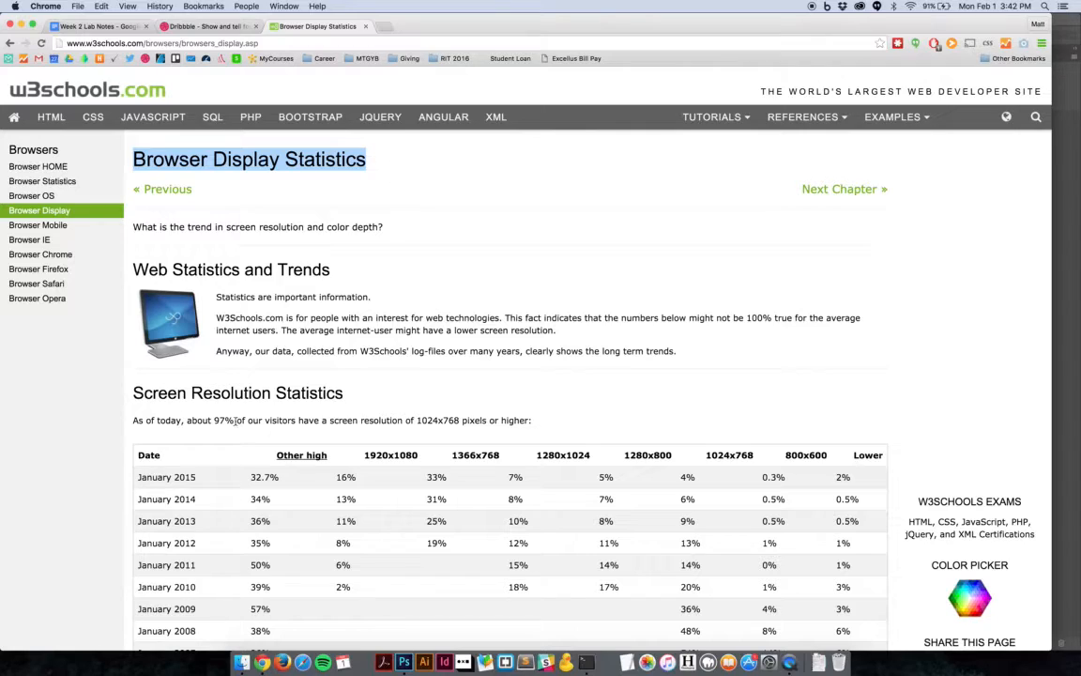
{"action": "left_click_drag", "start_coordinate": [139, 478], "coordinate": [202, 478]}
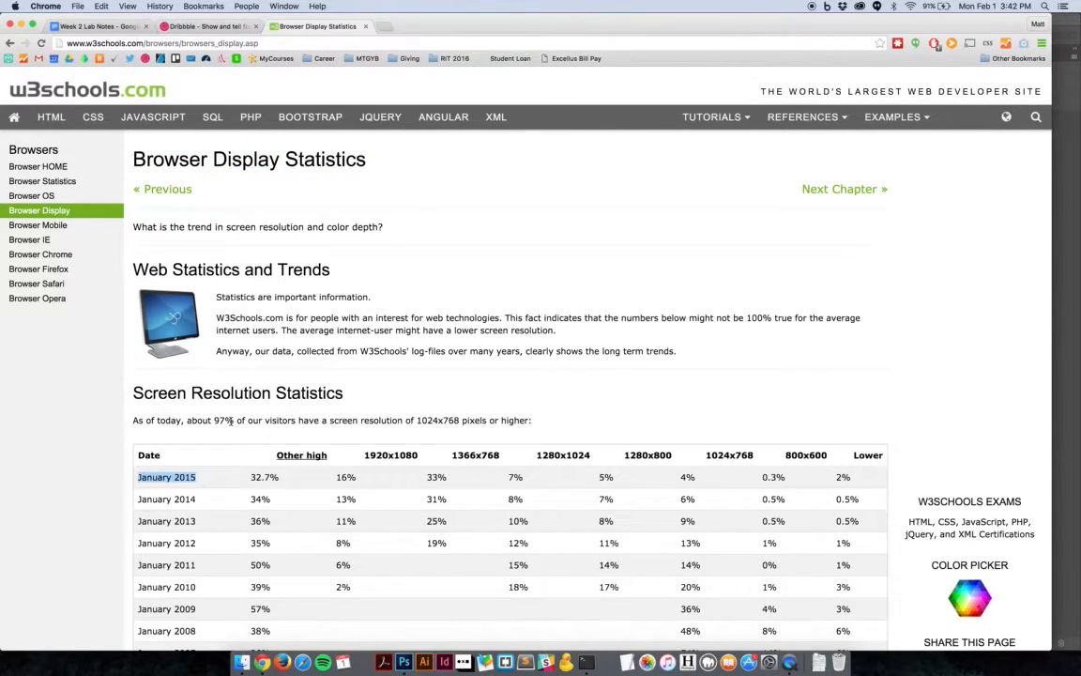
{"action": "mouse_move", "coordinate": [233, 421]}
{"action": "left_mouse_down"}
{"action": "mouse_move", "coordinate": [212, 420]}
{"action": "mouse_move", "coordinate": [236, 420]}
{"action": "left_mouse_up"}
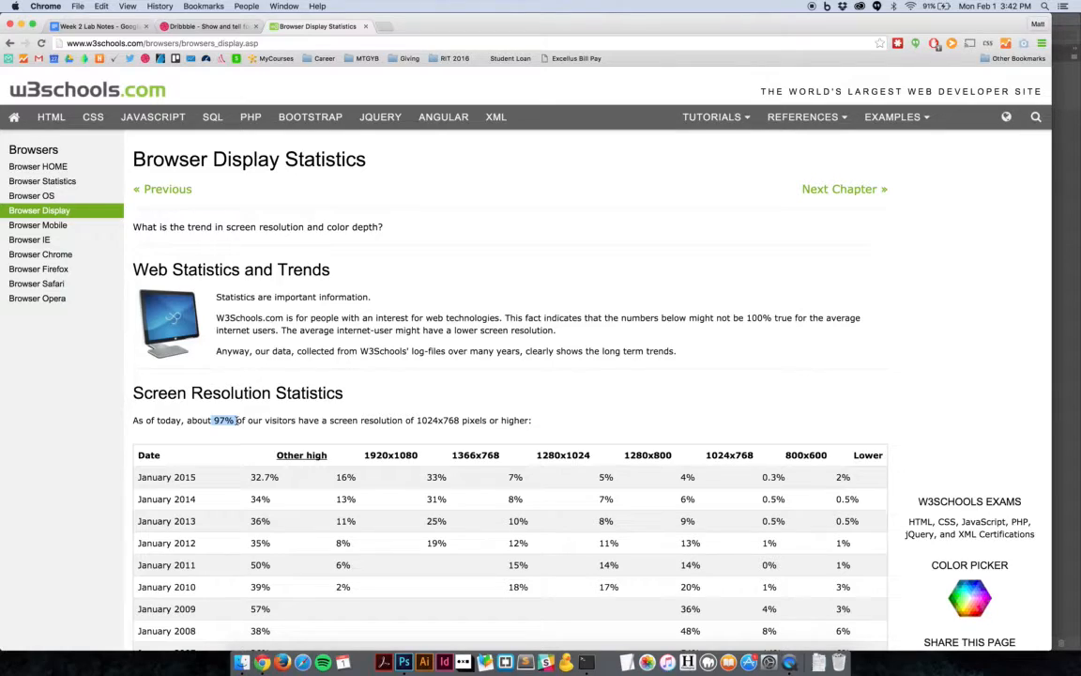
{"action": "left_click", "coordinate": [237, 420]}
{"action": "left_click_drag", "start_coordinate": [418, 420], "coordinate": [459, 420]}
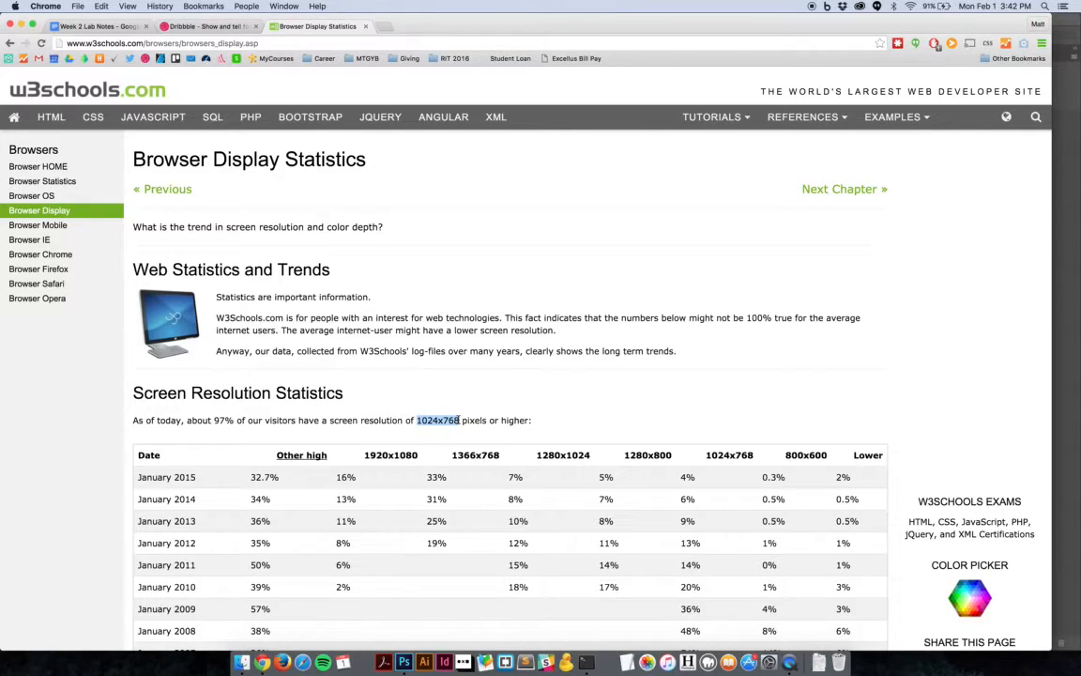
- Return to Photoshop and set the new document's height to 900 pixels and resolution to 72 pixels/inch
{"action": "left_click", "coordinate": [404, 663]}
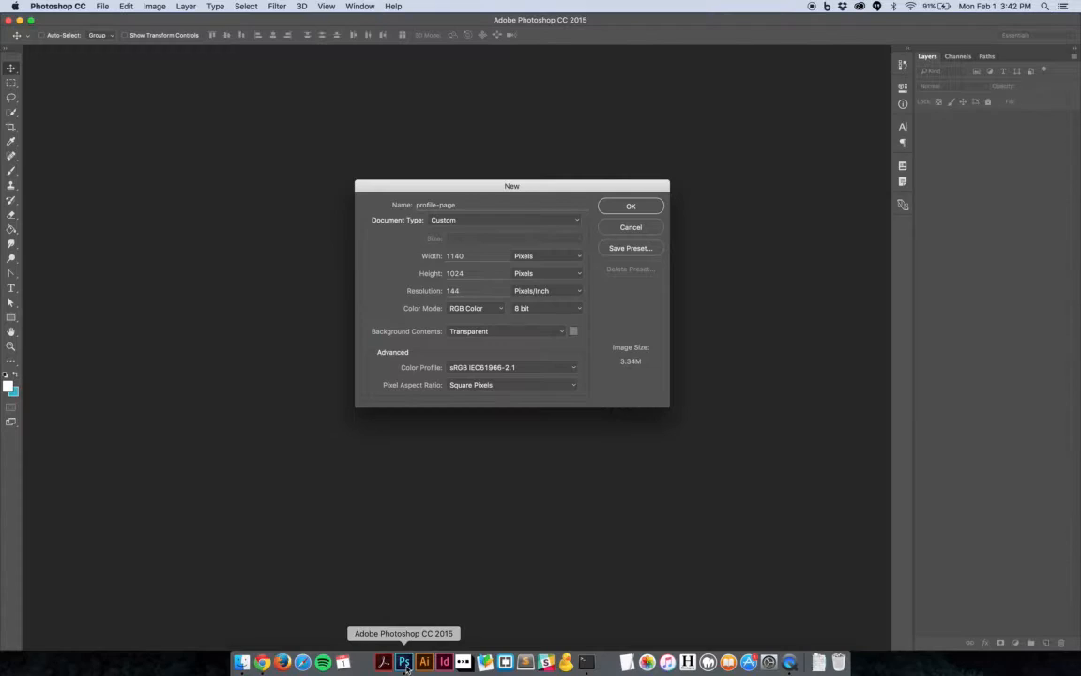
{"action": "double_click", "coordinate": [458, 256]}
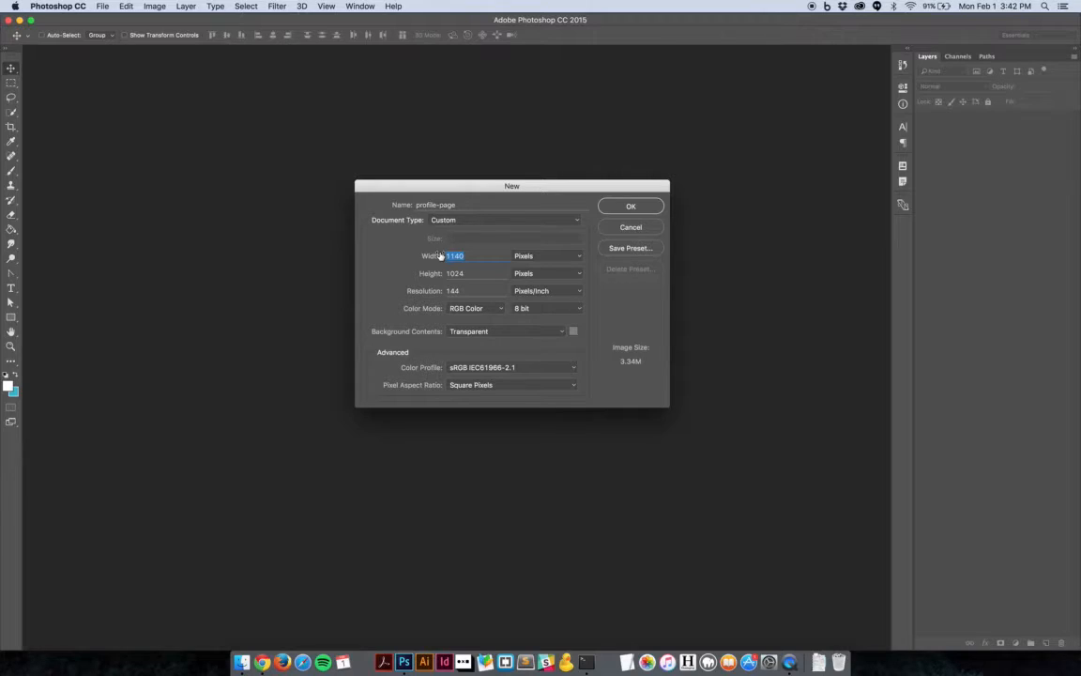
{"action": "key", "text": "Tab"}
{"action": "type", "text": "800"}
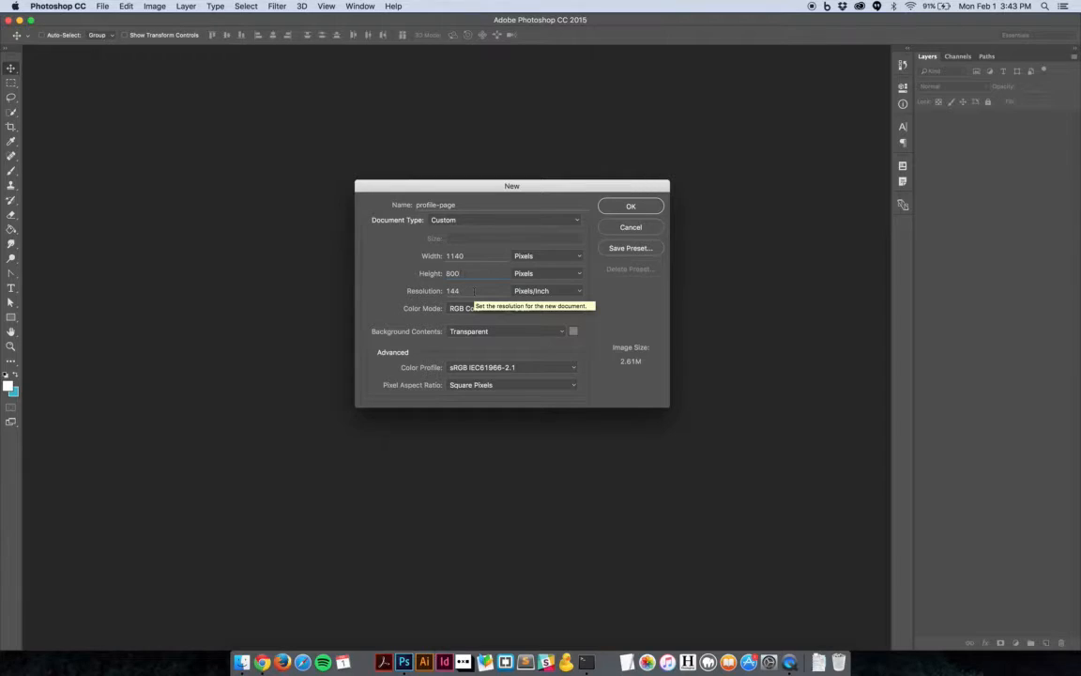
{"action": "double_click", "coordinate": [455, 274]}
{"action": "type", "text": "900"}
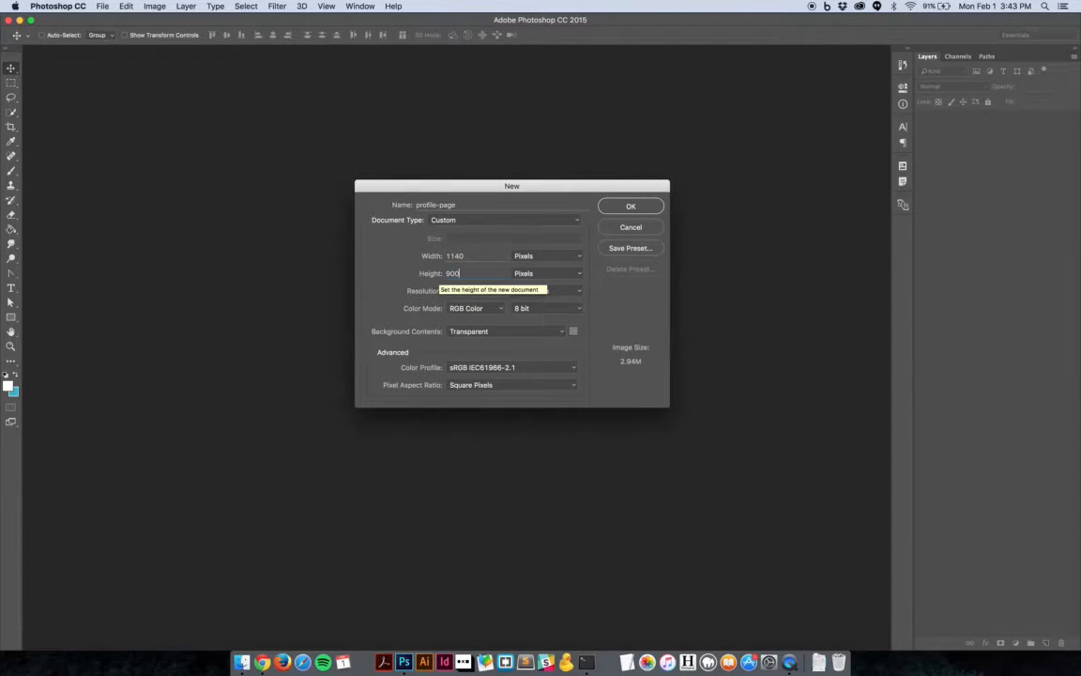
{"action": "left_click_drag", "start_coordinate": [463, 290], "coordinate": [432, 293]}
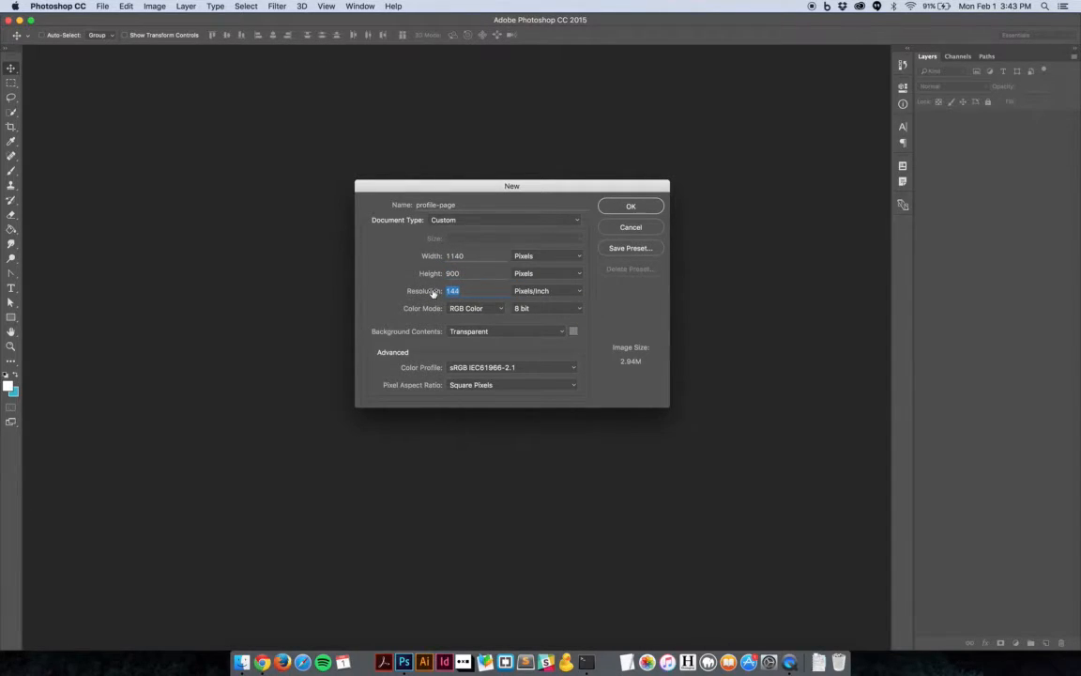
{"action": "type", "text": "72"}
- Keep the RGB Color mode and Custom document type, and create the document
{"action": "left_click", "coordinate": [484, 312]}
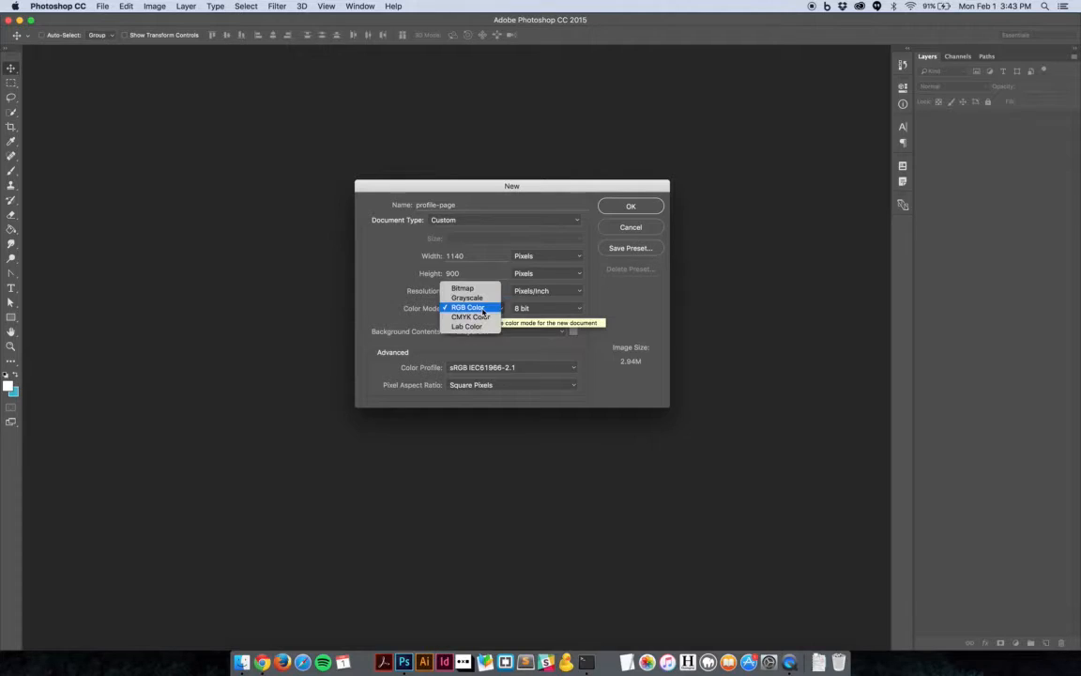
{"action": "left_click", "coordinate": [394, 303]}
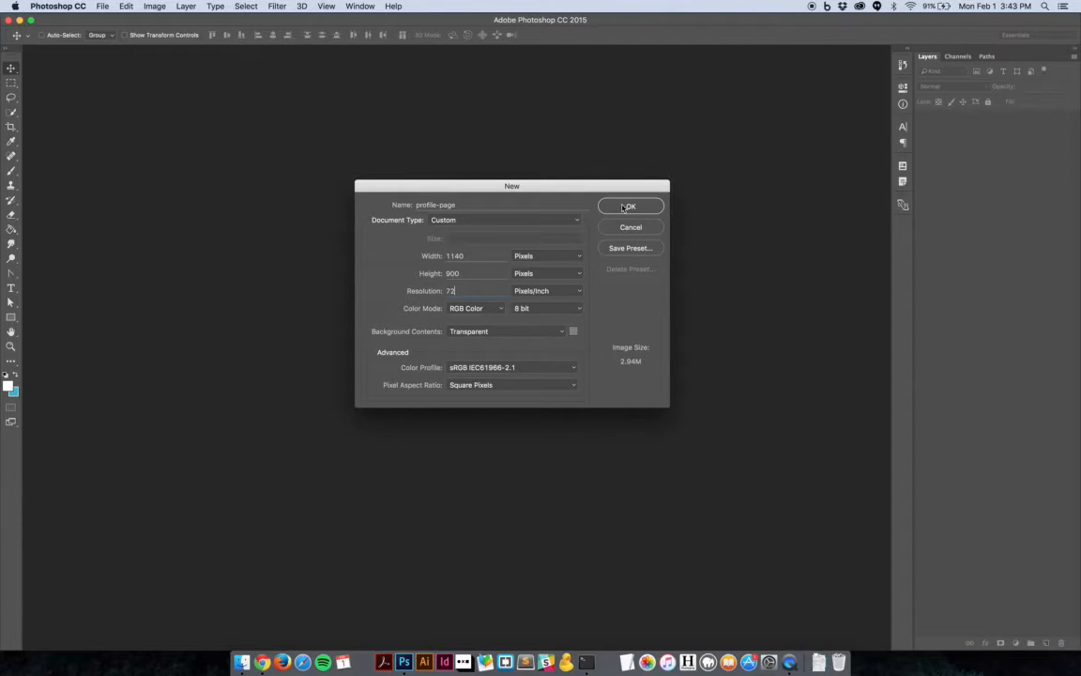
{"action": "left_click_drag", "start_coordinate": [550, 183], "coordinate": [548, 204]}
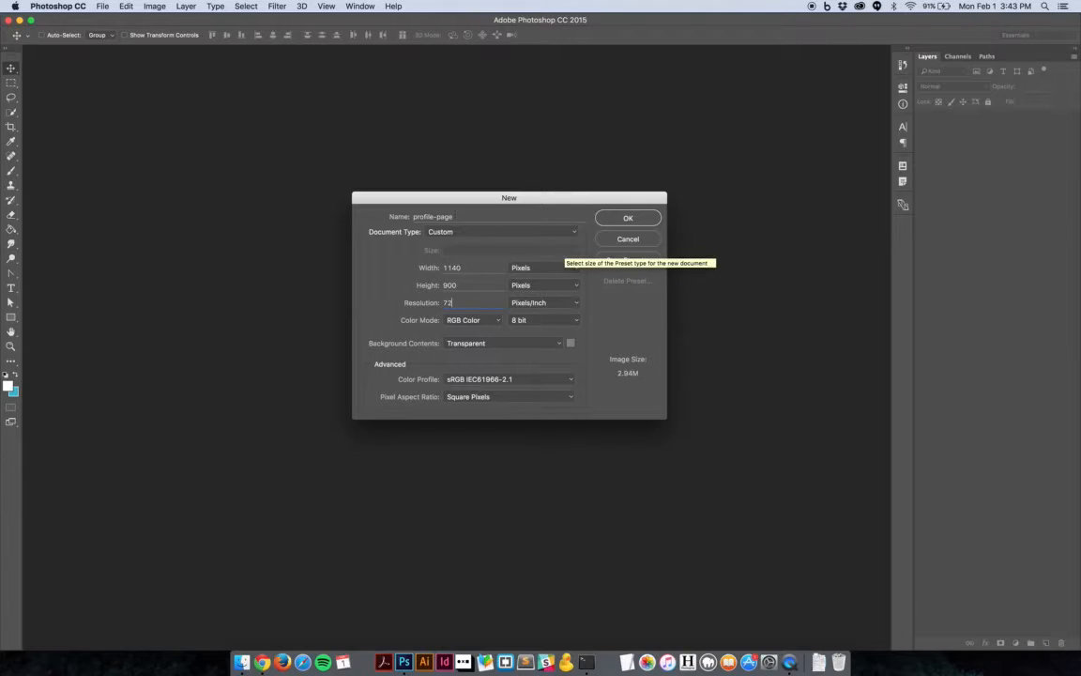
{"action": "left_click", "coordinate": [445, 231]}
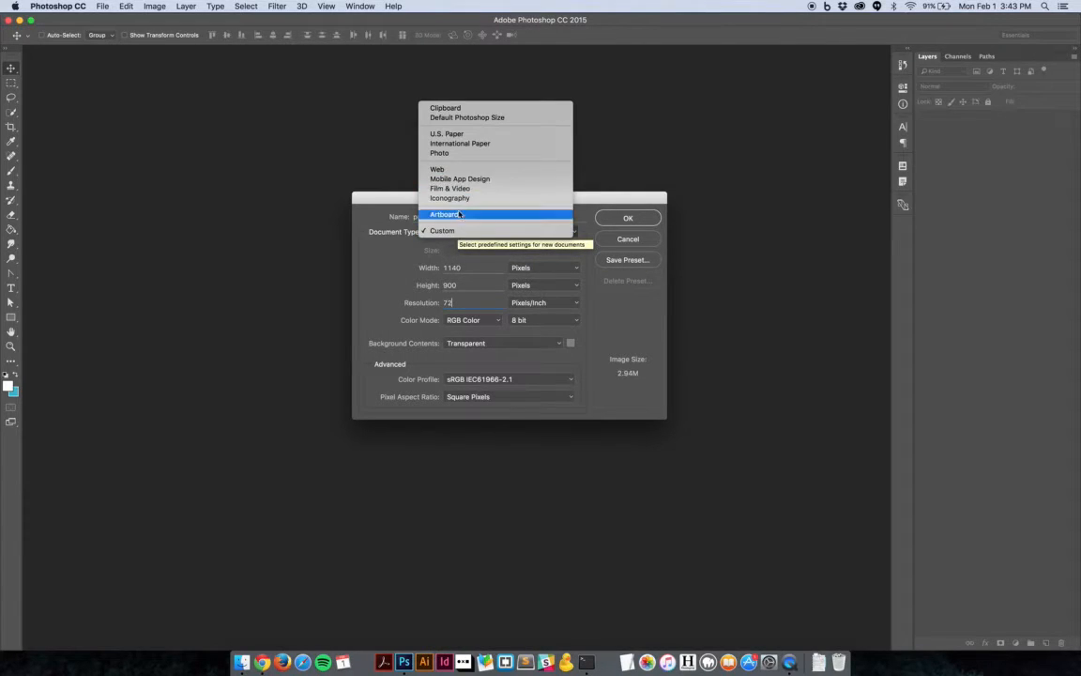
{"action": "left_click", "coordinate": [366, 290]}
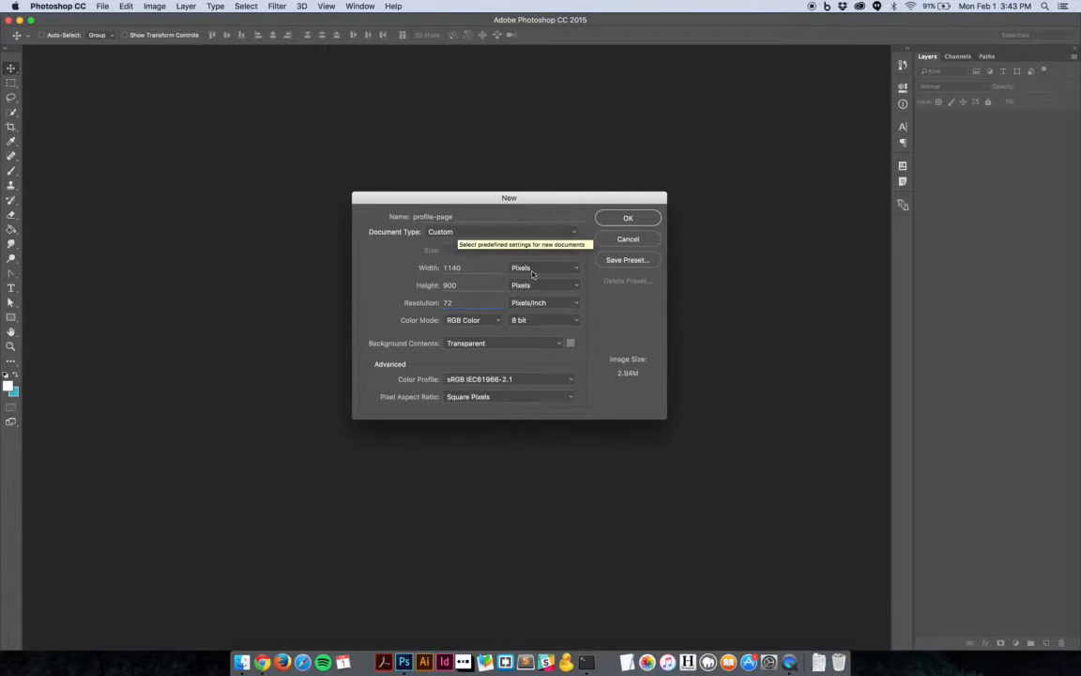
{"action": "left_click", "coordinate": [627, 219]}
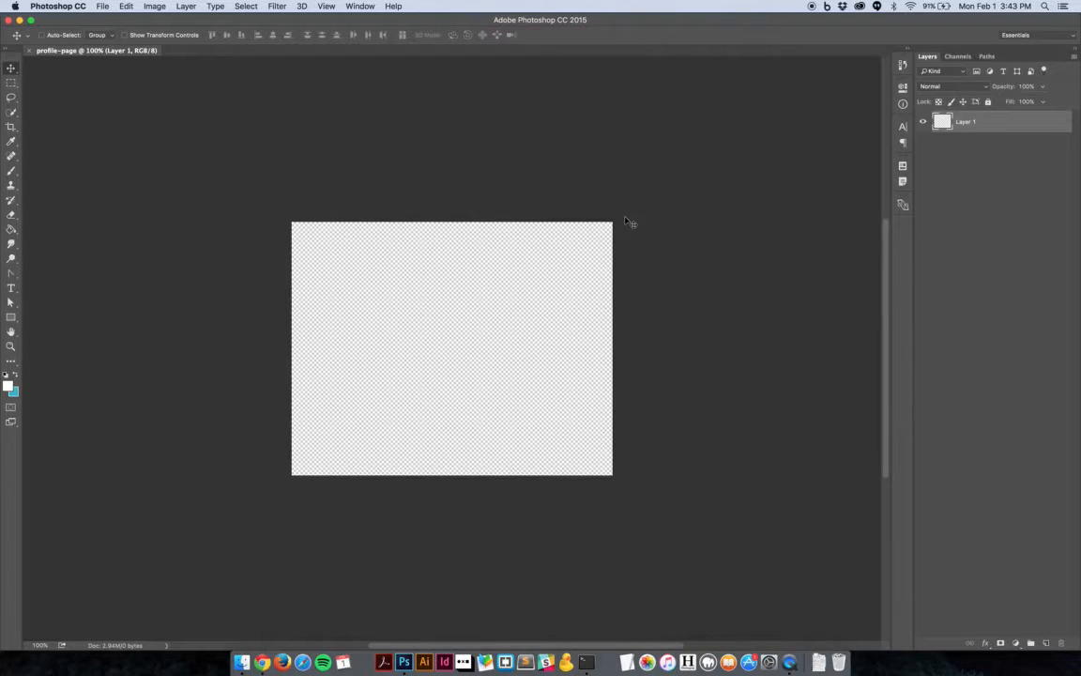
- Try enlarging the canvas width to 200 percent, and undo the canvas resize
{"action": "key", "text": "super"}
{"action": "left_click", "coordinate": [162, 8]}
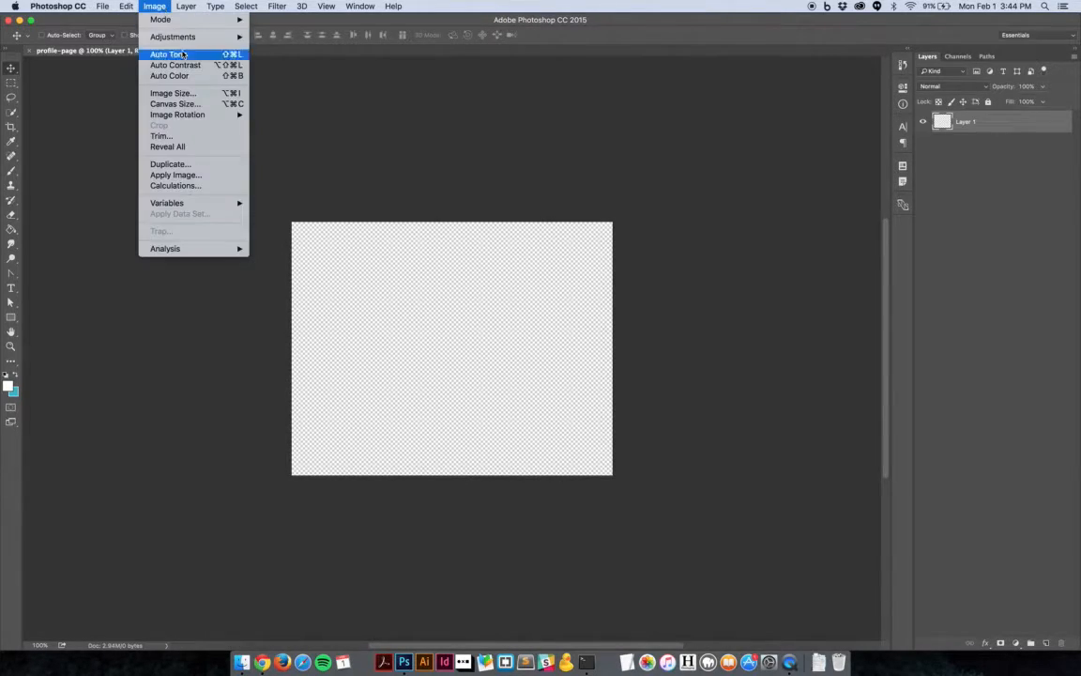
{"action": "left_click", "coordinate": [187, 105]}
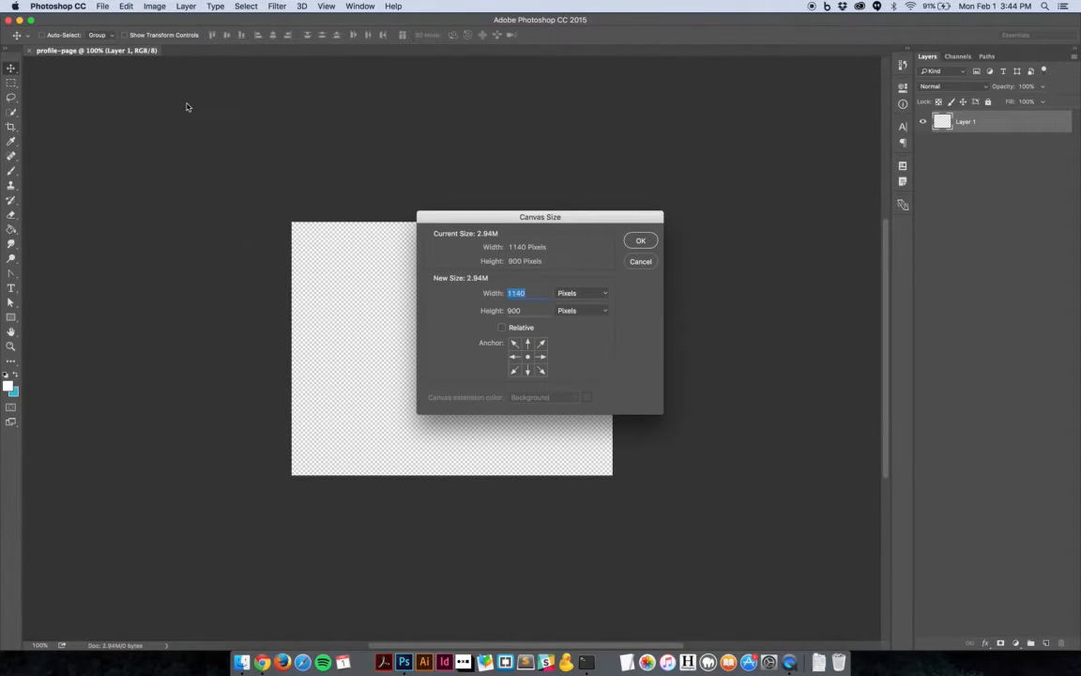
{"action": "left_click", "coordinate": [576, 293]}
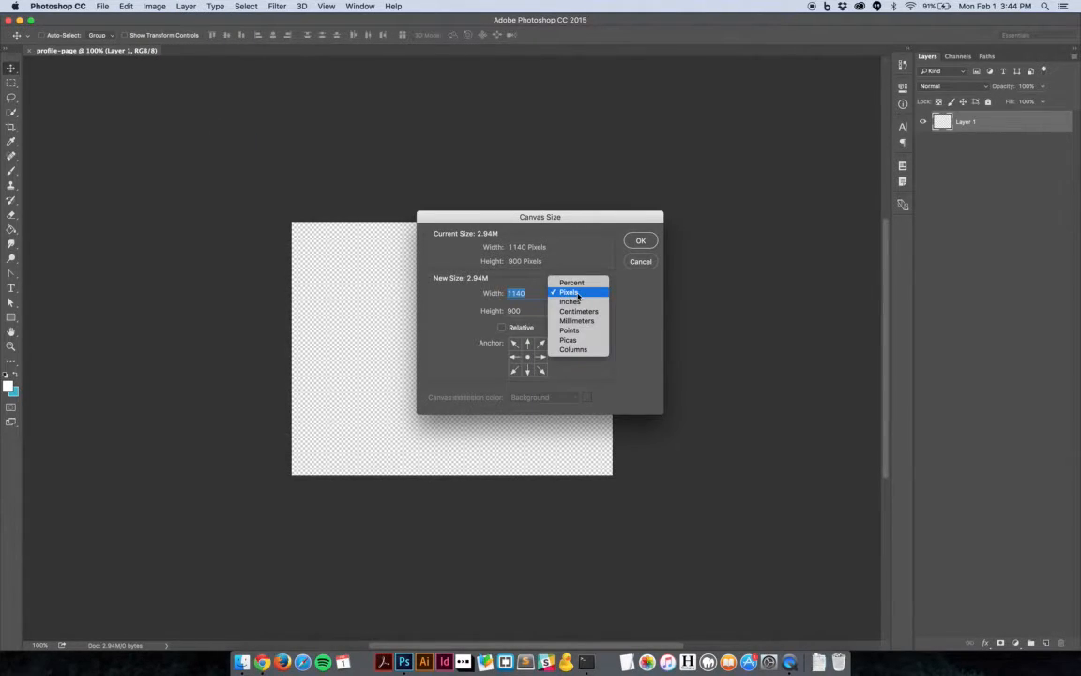
{"action": "left_click", "coordinate": [571, 282]}
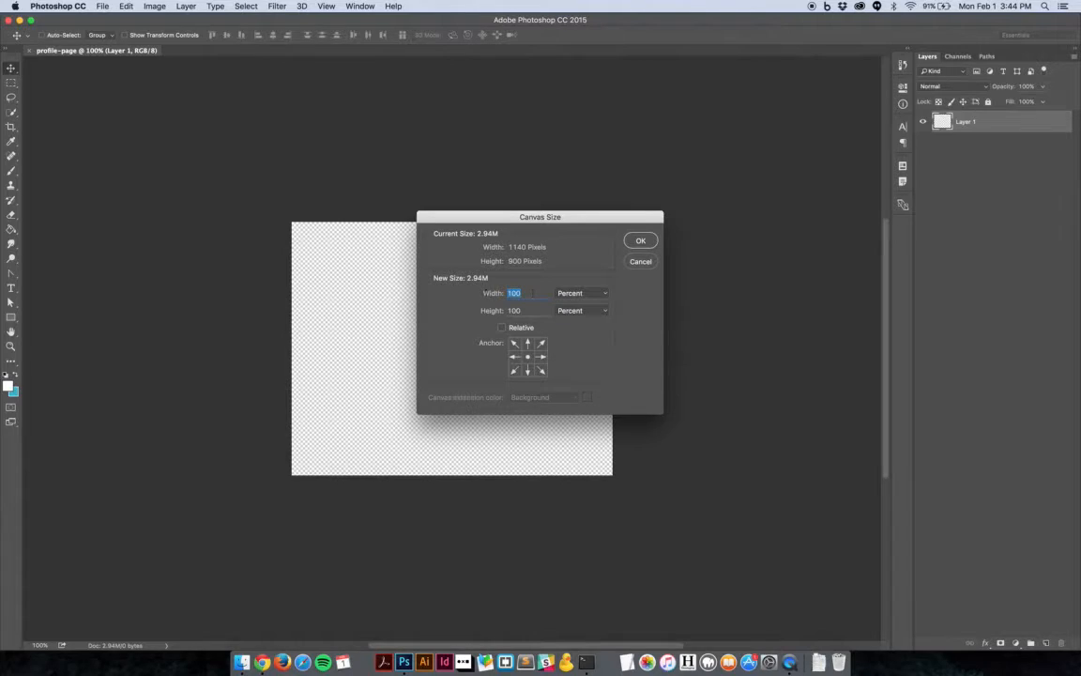
{"action": "type", "text": "200"}
{"action": "key", "text": "Return"}
{"action": "key", "text": "super+z"}
- Scale the image to 200 percent with linked proportions and show the rulers around the canvas
{"action": "left_click", "coordinate": [152, 7]}
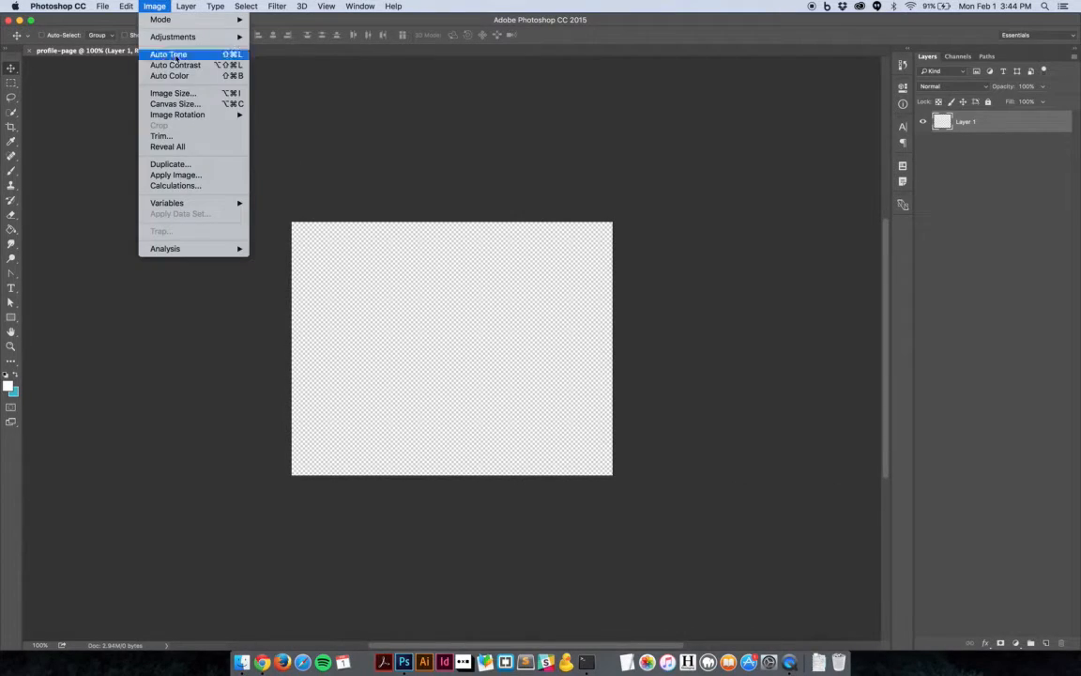
{"action": "left_click", "coordinate": [173, 93]}
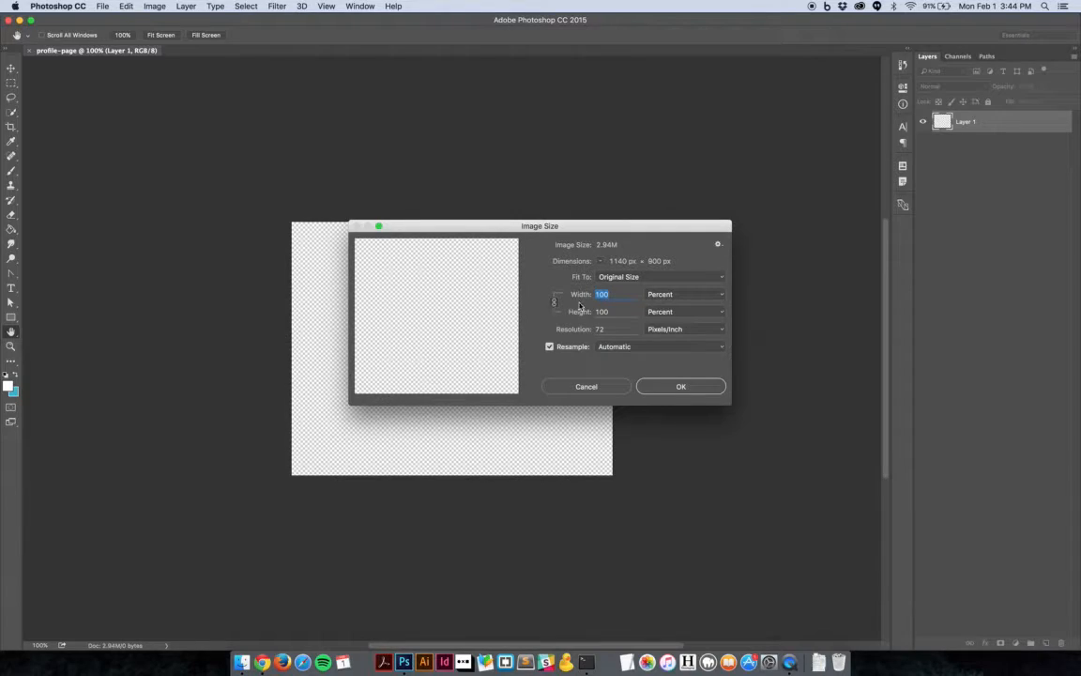
{"action": "type", "text": "200"}
{"action": "key", "text": "Return"}
{"action": "left_click_drag", "start_coordinate": [531, 289], "coordinate": [368, 173]}
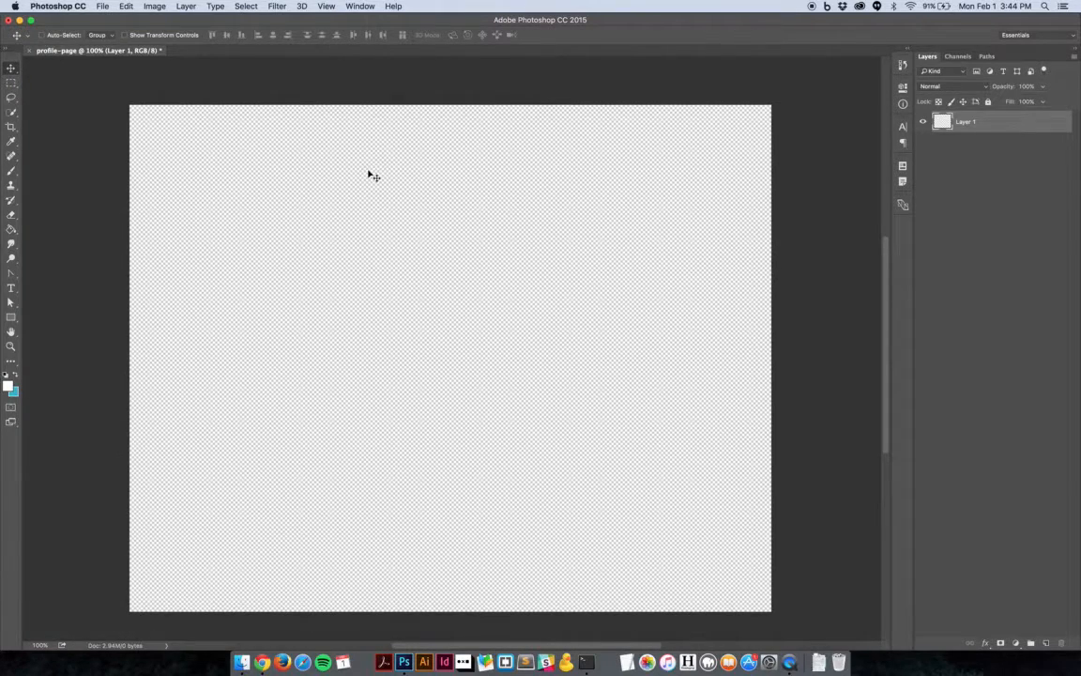
{"action": "key", "text": "super"}
{"action": "key", "text": "super+r"}
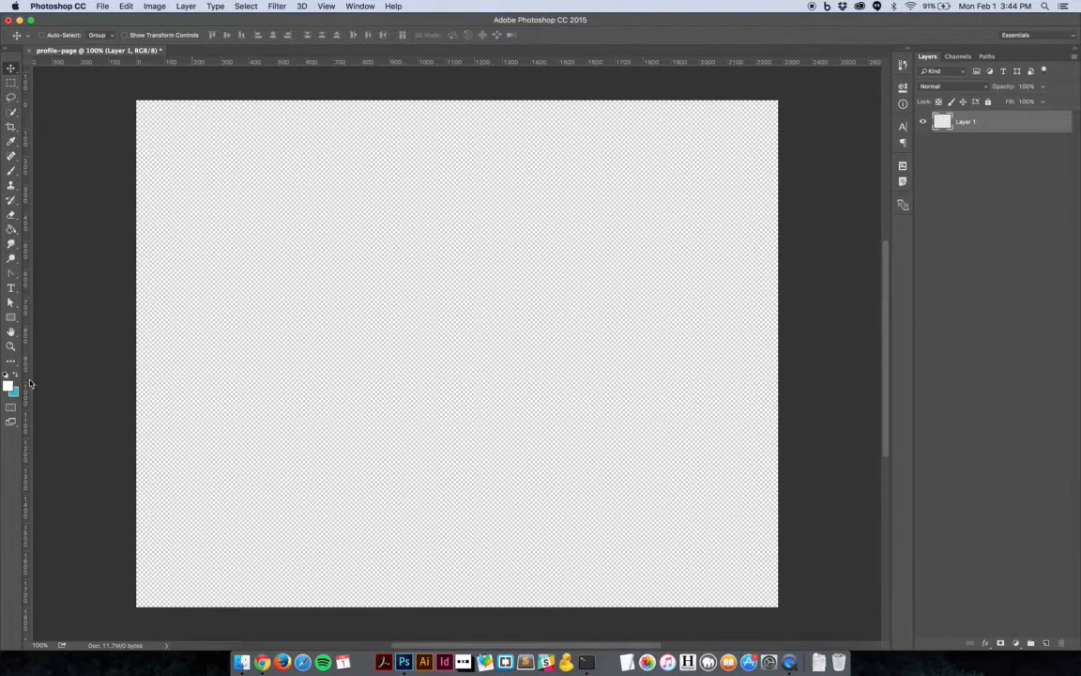
- Rename Layer 1 as main bg and fill it with the white foreground color using the Paint Bucket
{"action": "double_click", "coordinate": [966, 122]}
{"action": "type", "text": "main bg"}
{"action": "key", "text": "Return"}
{"action": "left_click", "coordinate": [12, 229]}
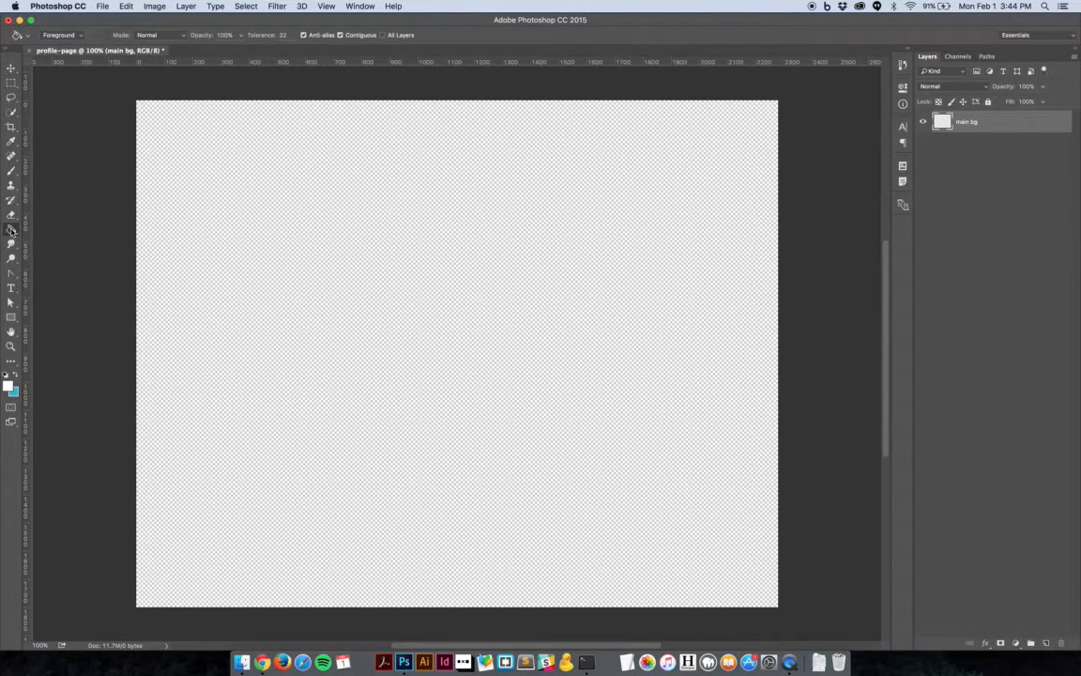
{"action": "left_click", "coordinate": [364, 290]}
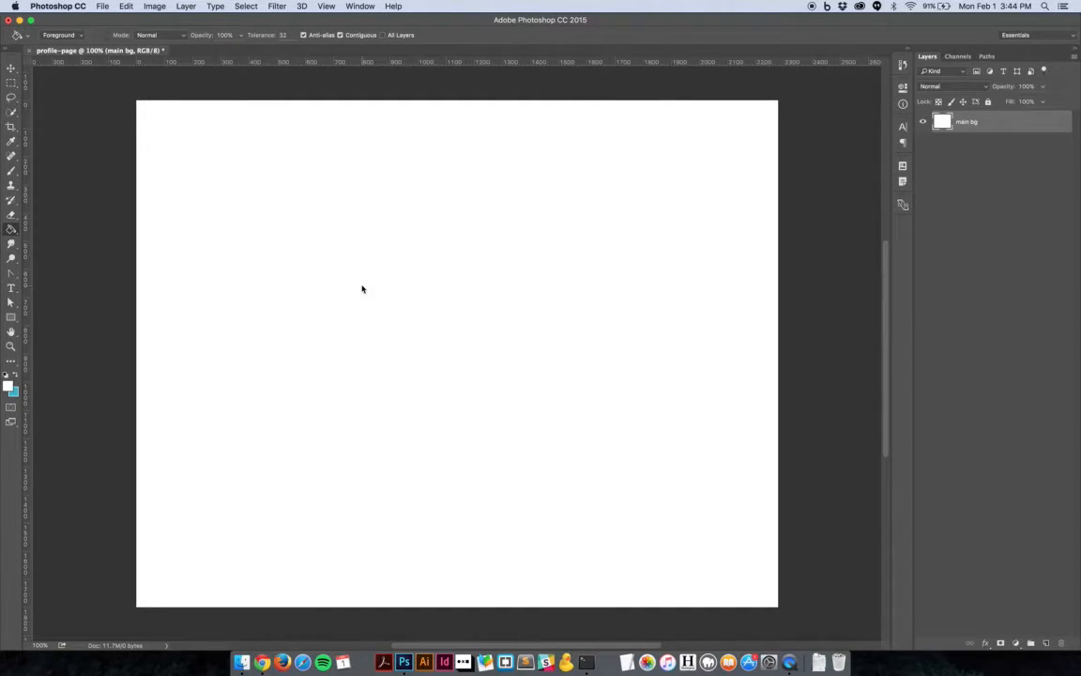
- Check the available ruler units and keep the rulers in Pixels
{"action": "right_click", "coordinate": [285, 62]}
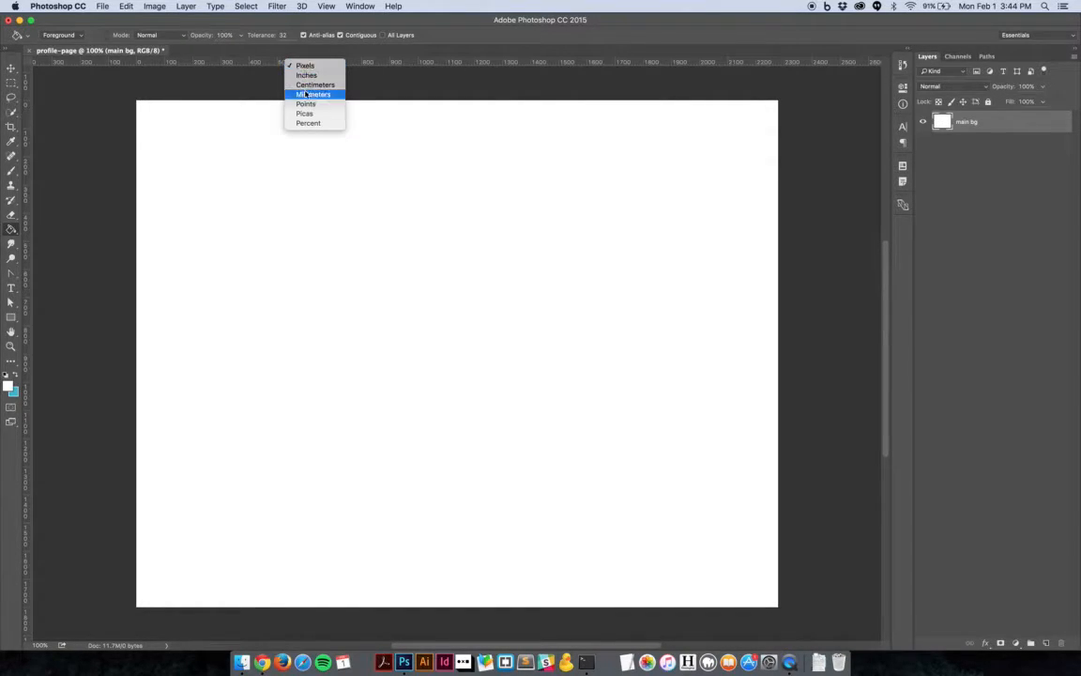
{"action": "left_click", "coordinate": [368, 63]}
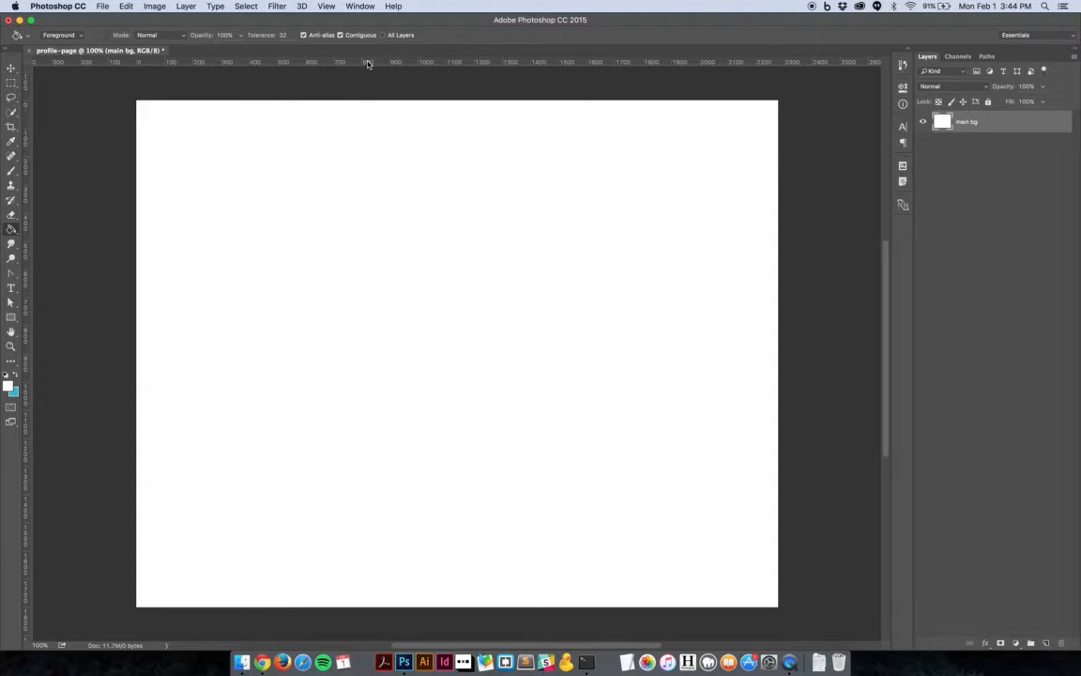
{"action": "right_click", "coordinate": [369, 62]}
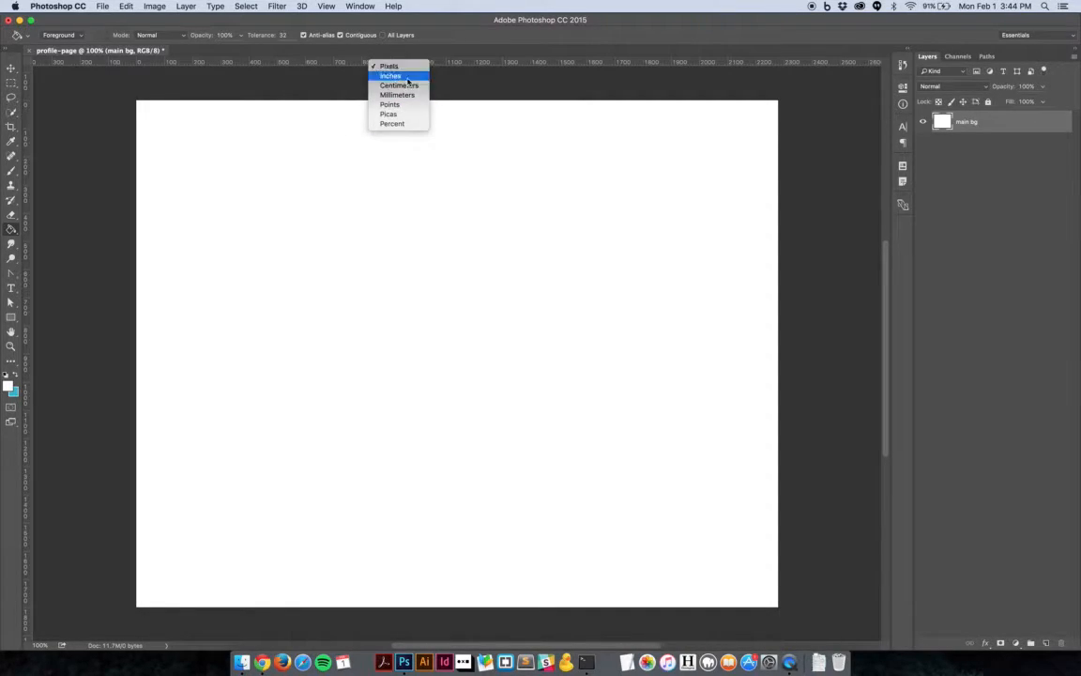
{"action": "left_click", "coordinate": [389, 65]}
{"action": "right_click", "coordinate": [496, 62]}
{"action": "left_click", "coordinate": [421, 74]}
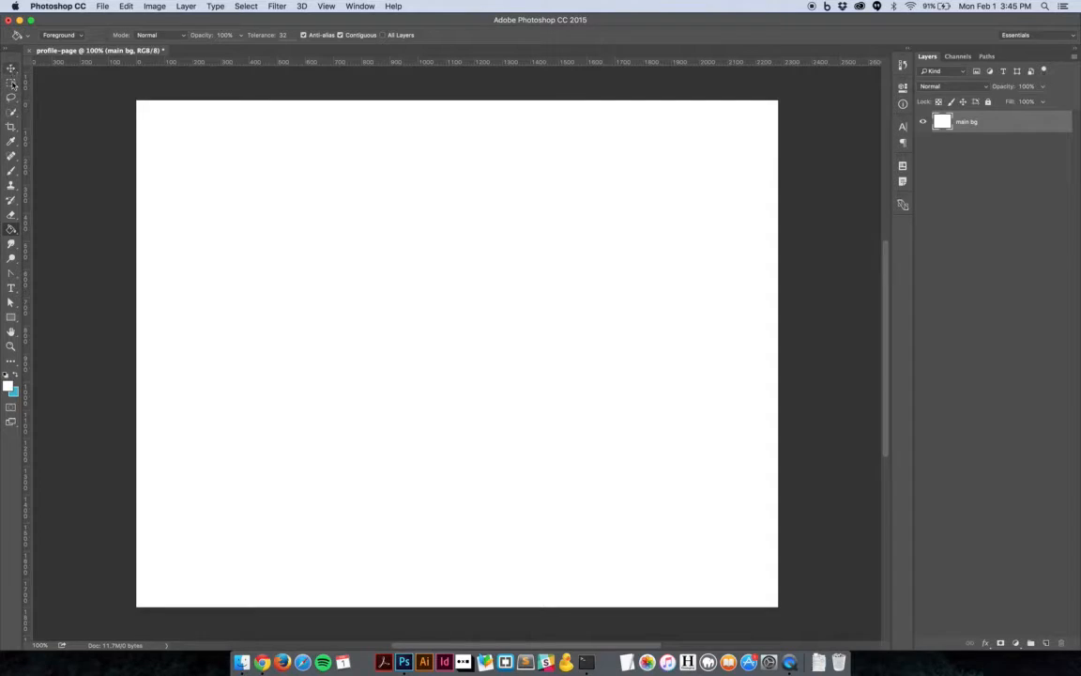
- Place vertical guides along both side edges of the canvas
{"action": "left_click_drag", "start_coordinate": [28, 99], "coordinate": [137, 110]}
{"action": "left_click_drag", "start_coordinate": [24, 105], "coordinate": [776, 195]}
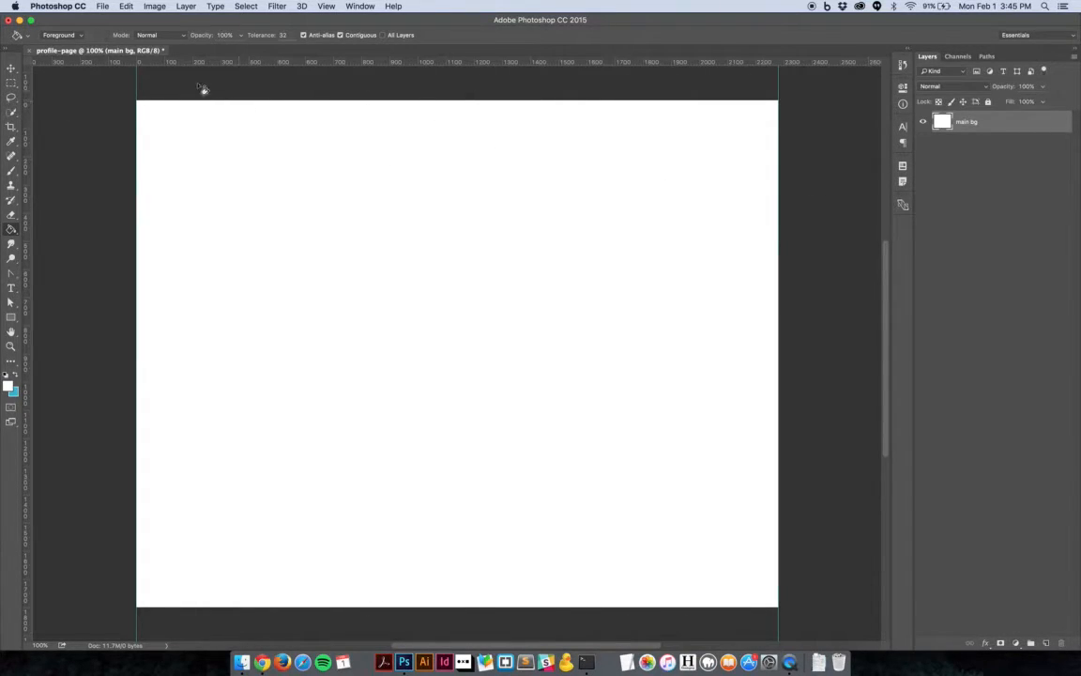
{"action": "left_click", "coordinate": [154, 7]}
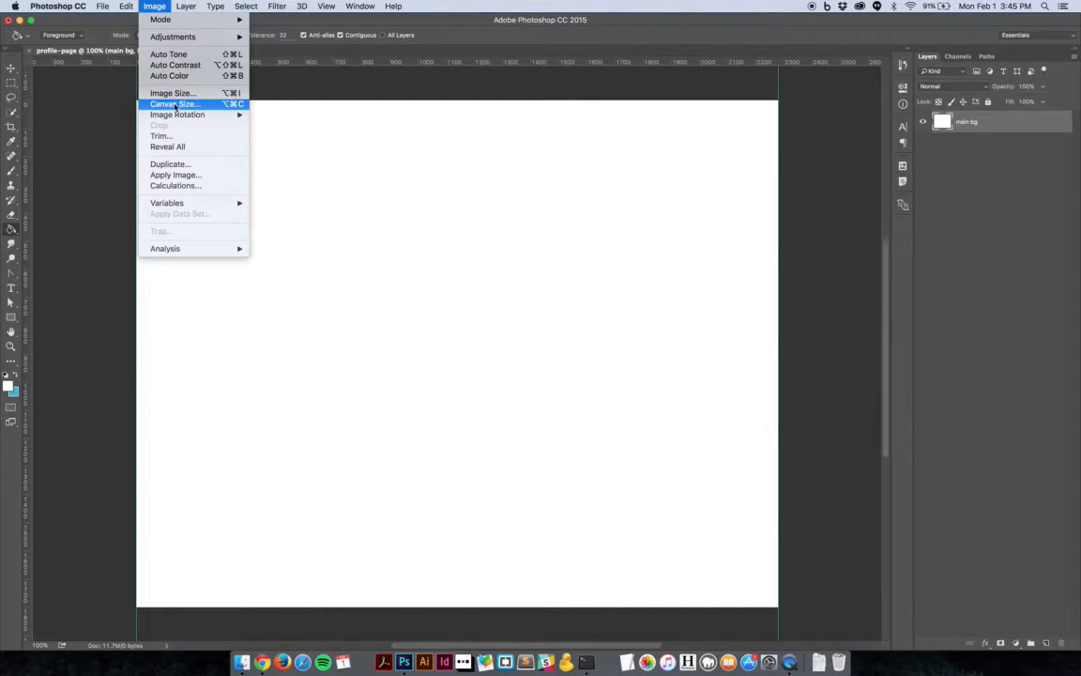
{"action": "left_click", "coordinate": [287, 78]}
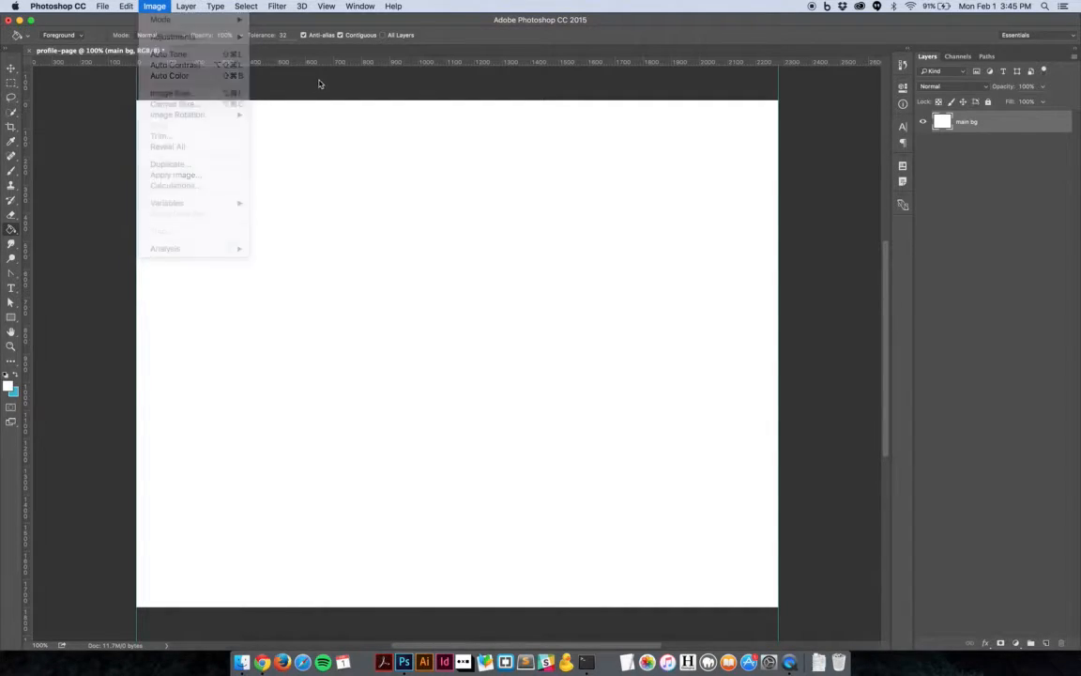
{"action": "left_click", "coordinate": [13, 83]}
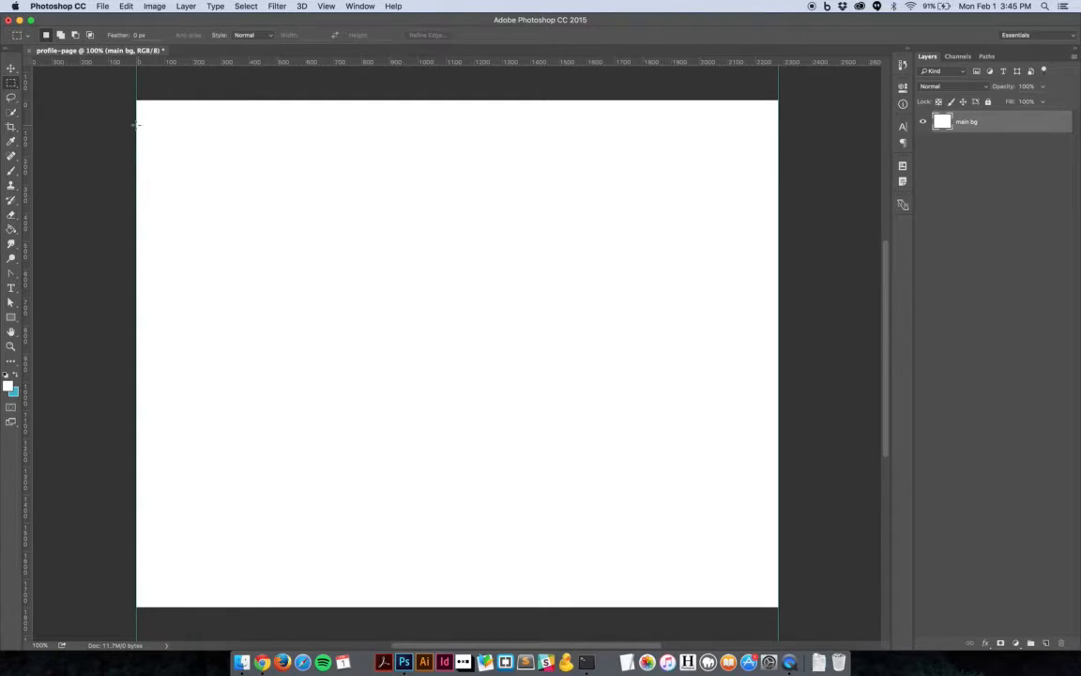
{"action": "left_click_drag", "start_coordinate": [137, 124], "coordinate": [804, 348]}
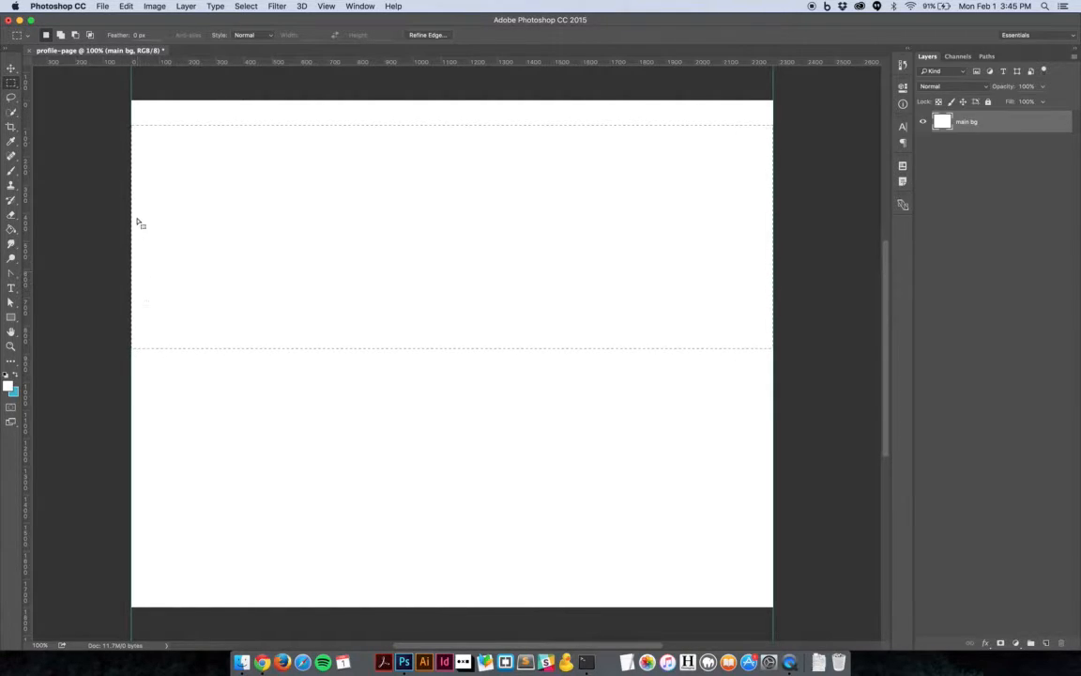
{"action": "left_click", "coordinate": [119, 91]}
- Set the canvas width to 2800 pixels, extending it equally from the centre anchor
{"action": "left_click", "coordinate": [154, 6]}
{"action": "left_click", "coordinate": [172, 104]}
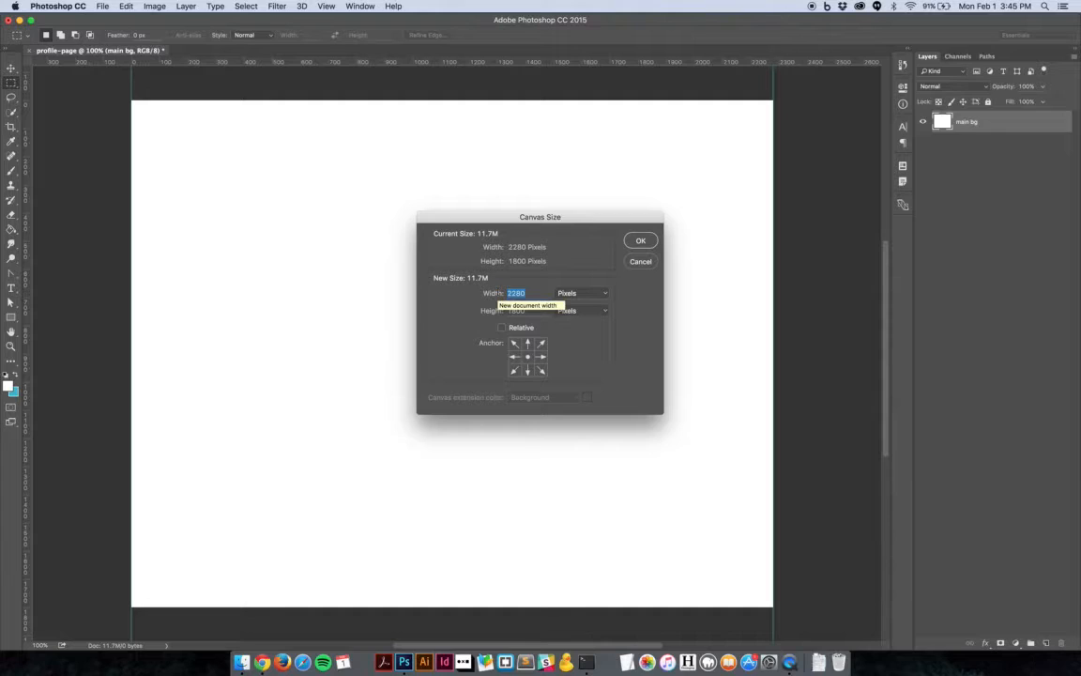
{"action": "type", "text": "2800"}
{"action": "key", "text": "Return"}
{"action": "left_click_drag", "start_coordinate": [524, 236], "coordinate": [459, 235]}
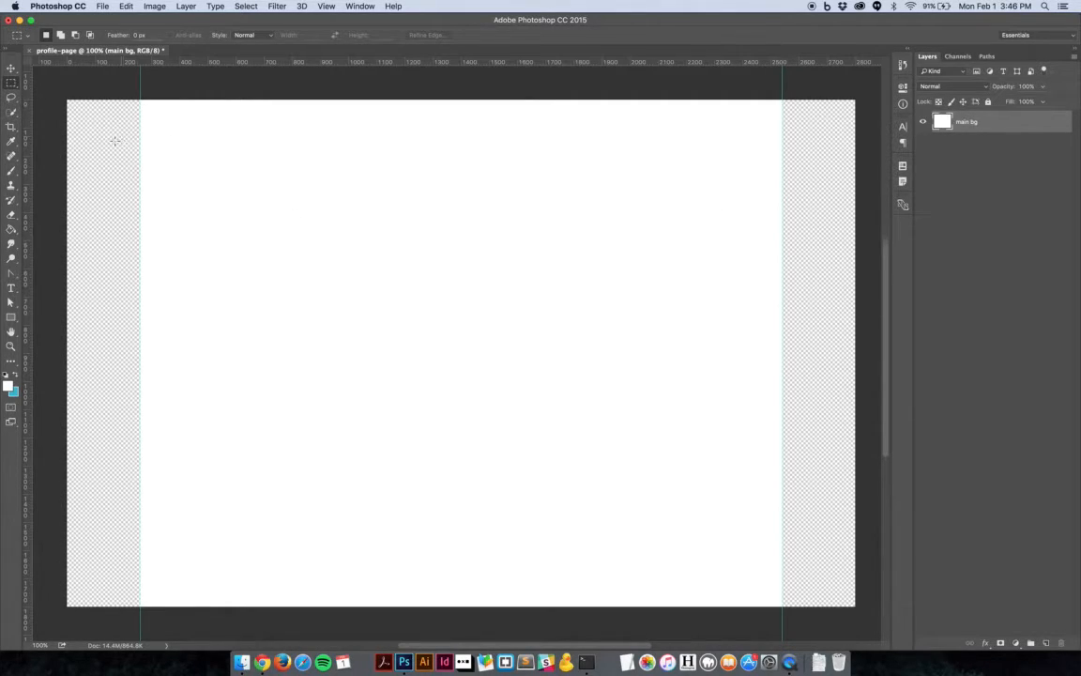
- Free-transform the main bg layer symmetrically to 2800 px wide so it covers the whole canvas
{"action": "left_click", "coordinate": [11, 68]}
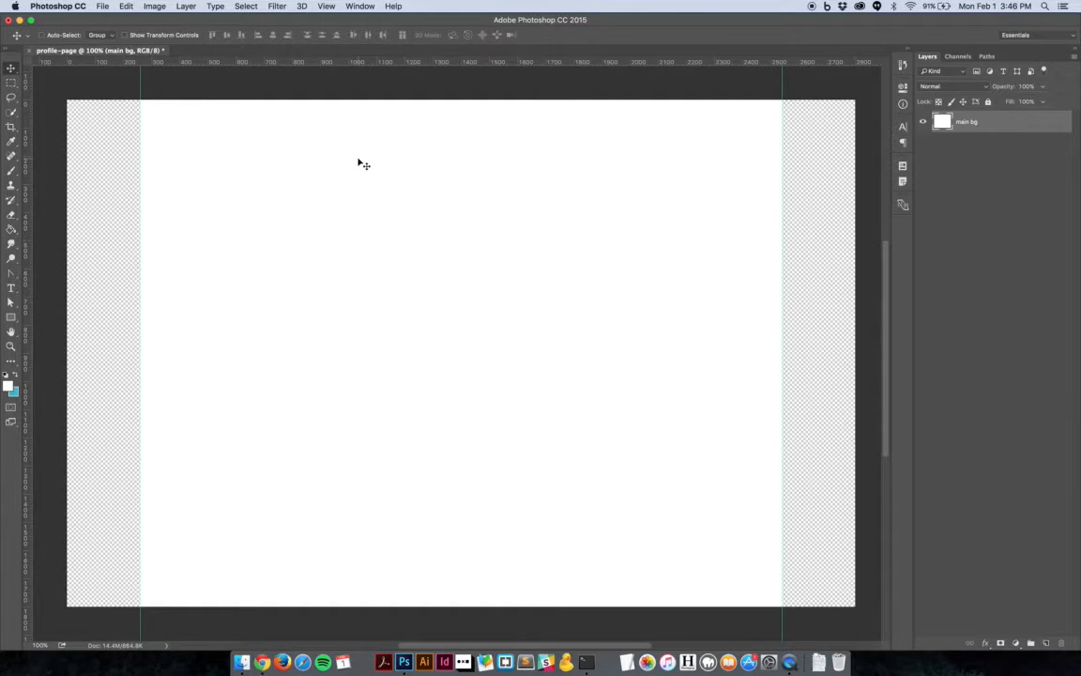
{"action": "right_click", "coordinate": [462, 266]}
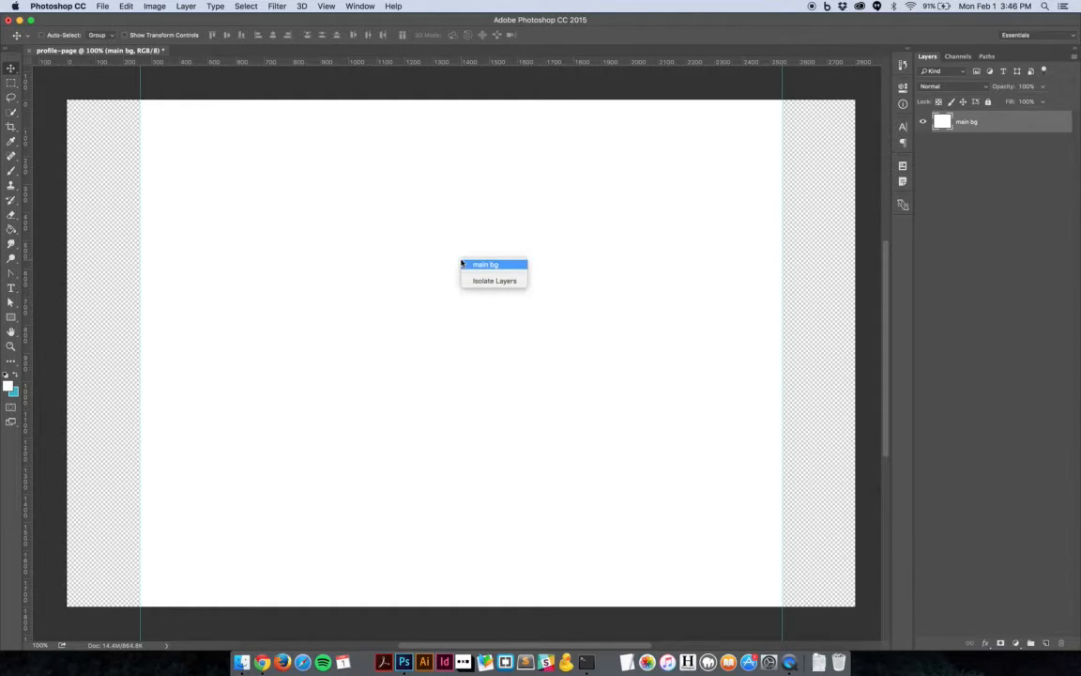
{"action": "left_click", "coordinate": [497, 267]}
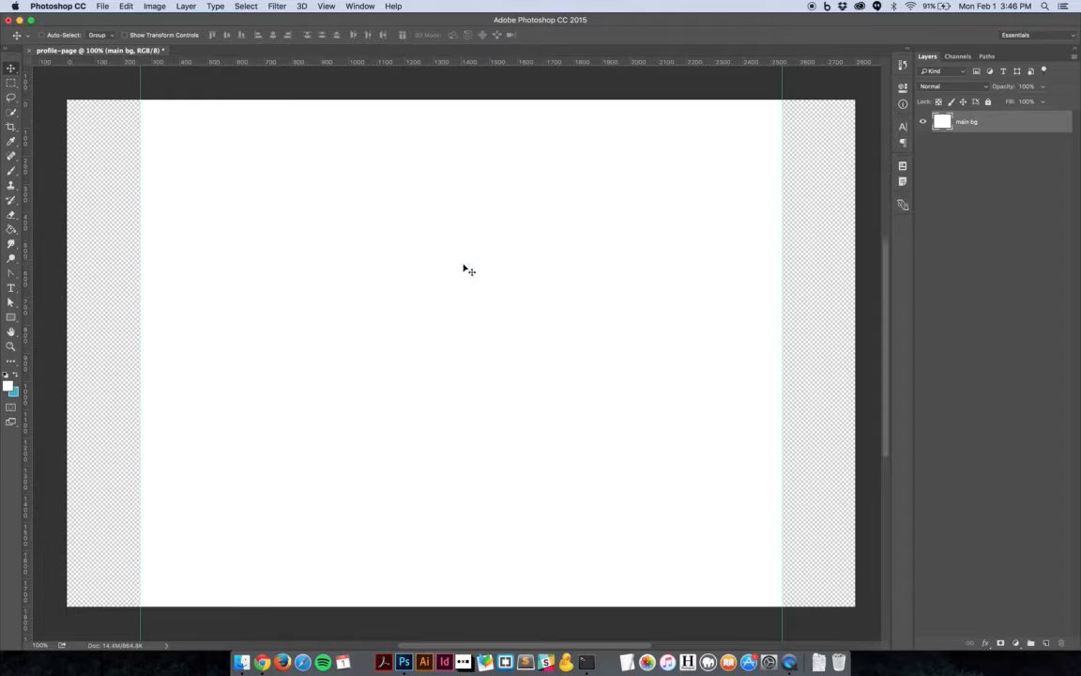
{"action": "key", "text": "super+t"}
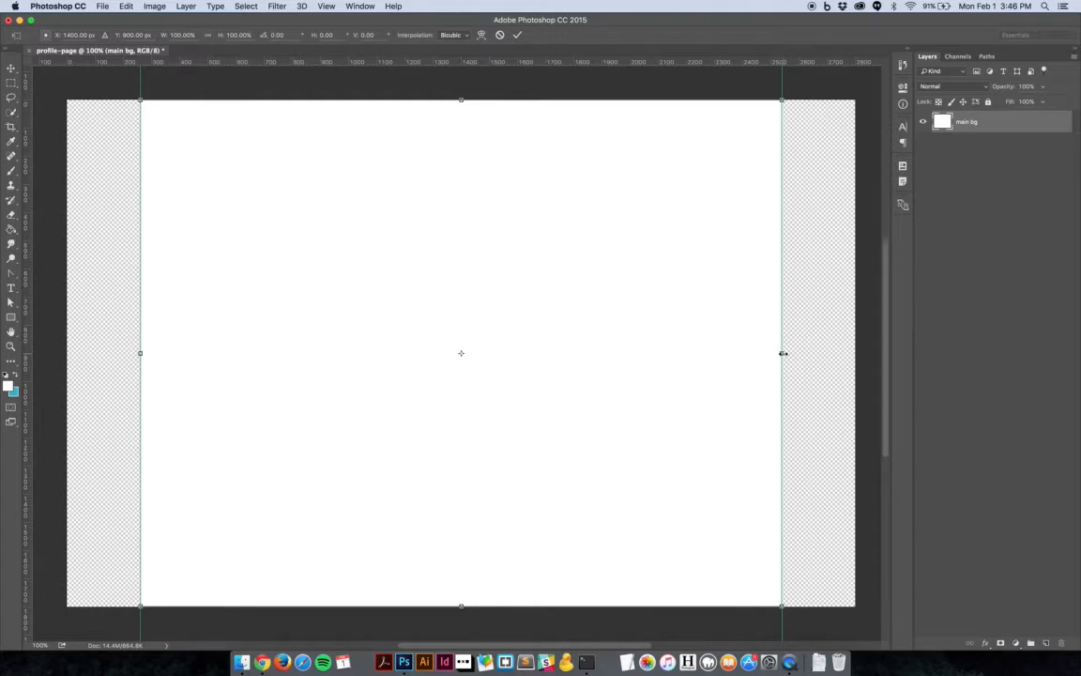
{"action": "left_click_drag", "start_coordinate": [783, 353], "coordinate": [853, 365]}
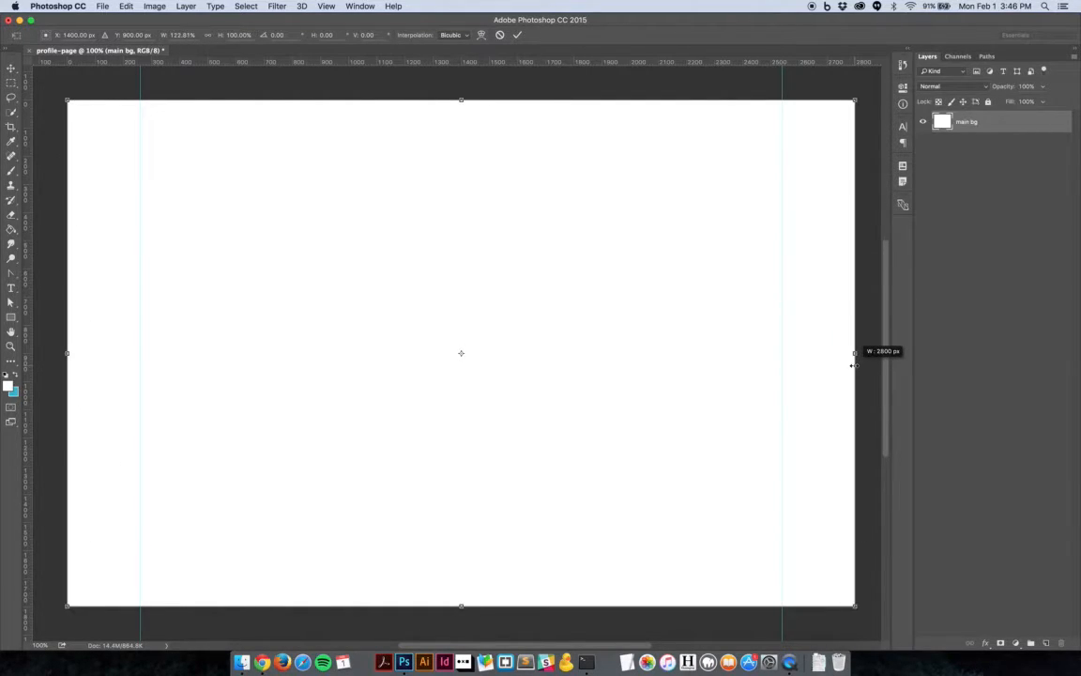
{"action": "left_click_drag", "start_coordinate": [853, 365], "coordinate": [853, 365]}
{"action": "key", "text": "Return"}
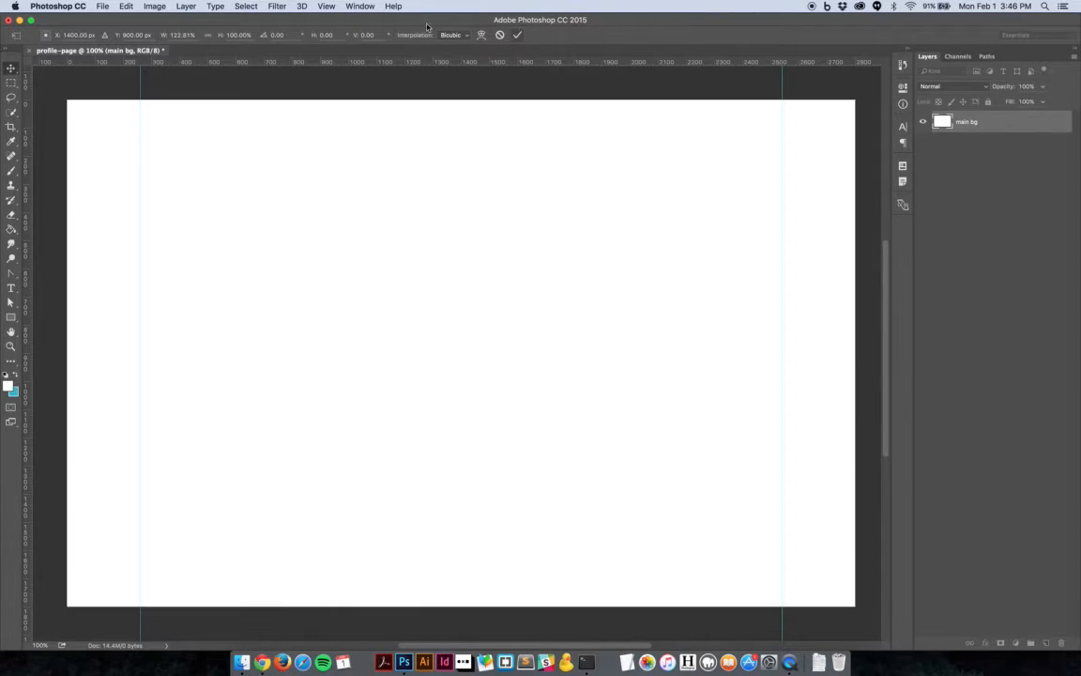
- Check that Snap is enabled and place a vertical guide at the transform centre of the main bg layer
{"action": "left_click", "coordinate": [325, 6]}
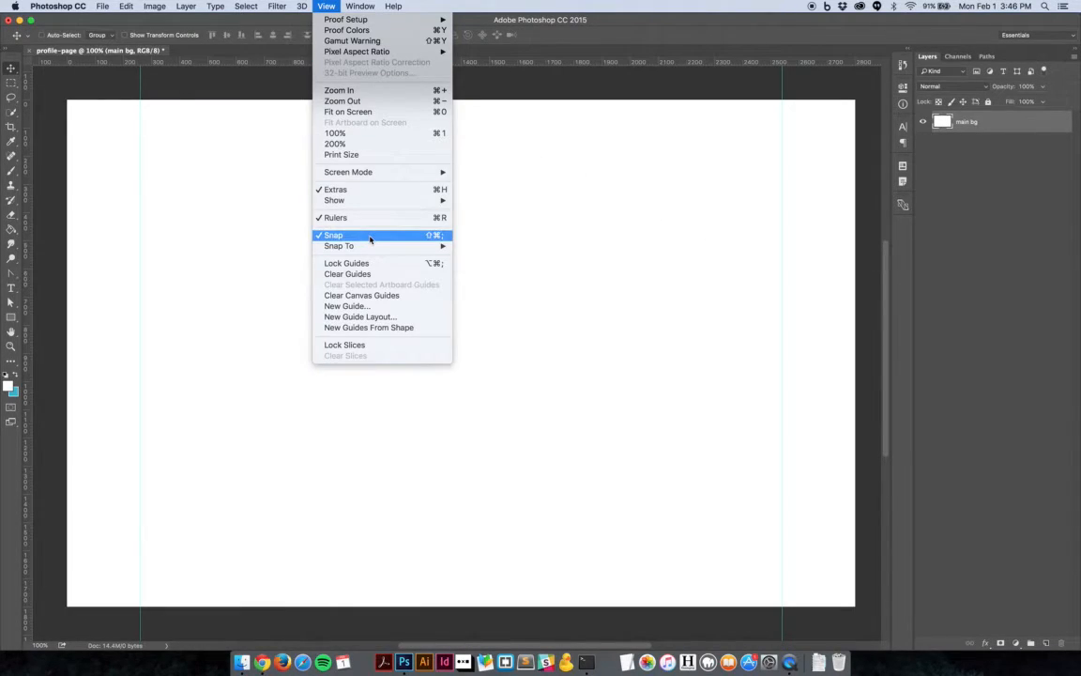
{"action": "left_click", "coordinate": [589, 147]}
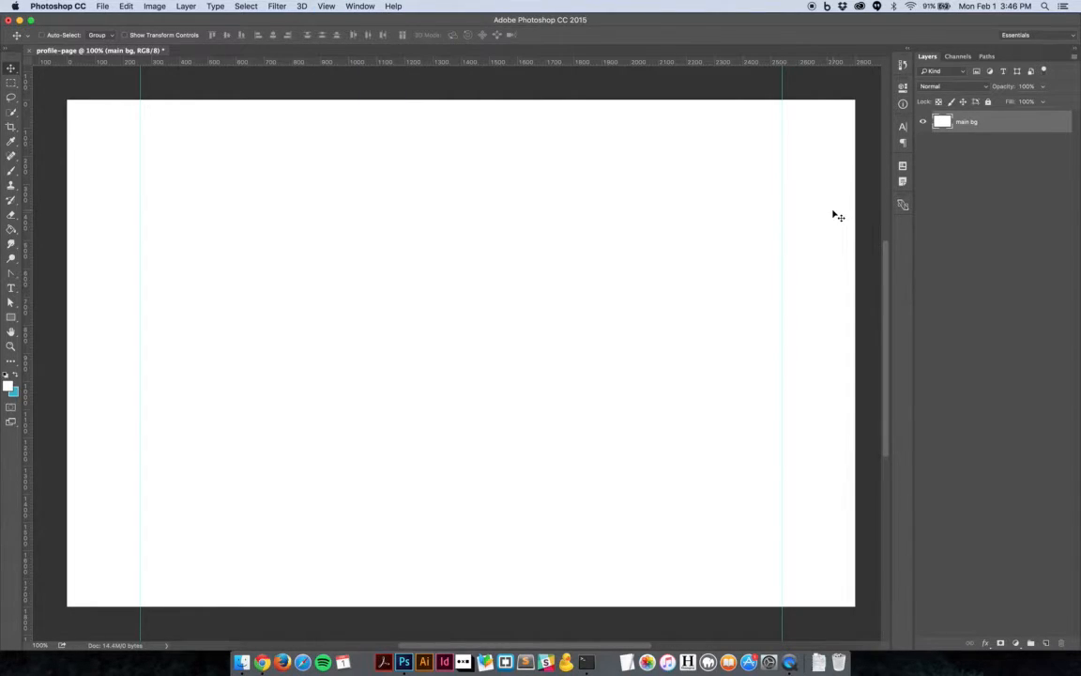
{"action": "right_click", "coordinate": [641, 246]}
{"action": "left_click", "coordinate": [642, 247]}
{"action": "key", "text": "super+t"}
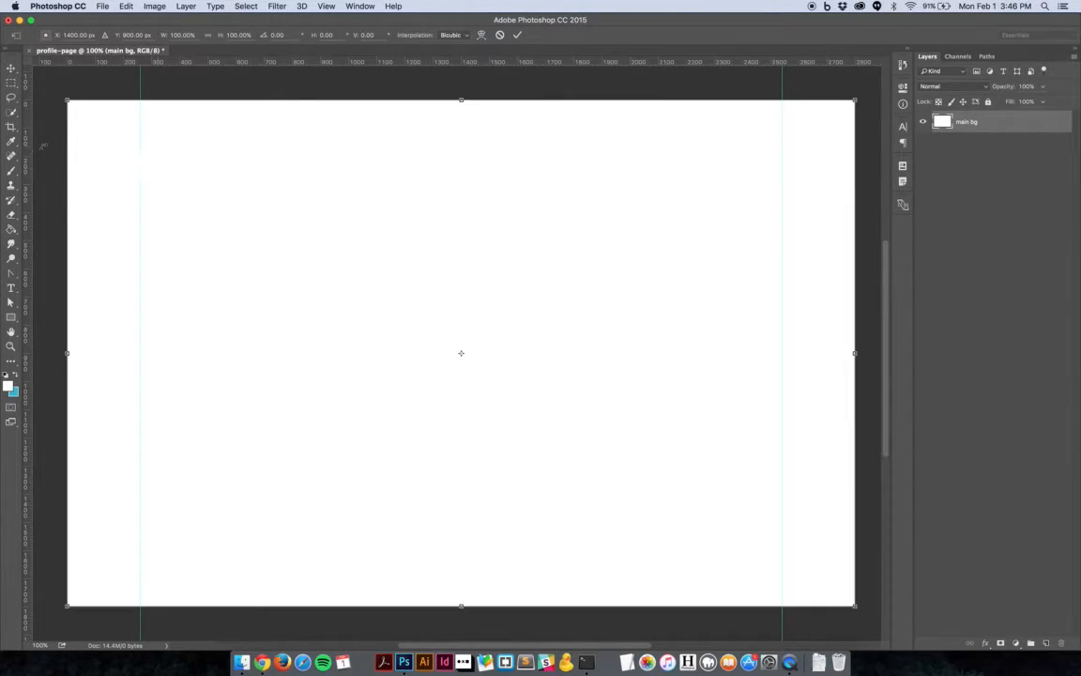
{"action": "left_click_drag", "start_coordinate": [28, 136], "coordinate": [461, 188]}
{"action": "left_click", "coordinate": [518, 35]}
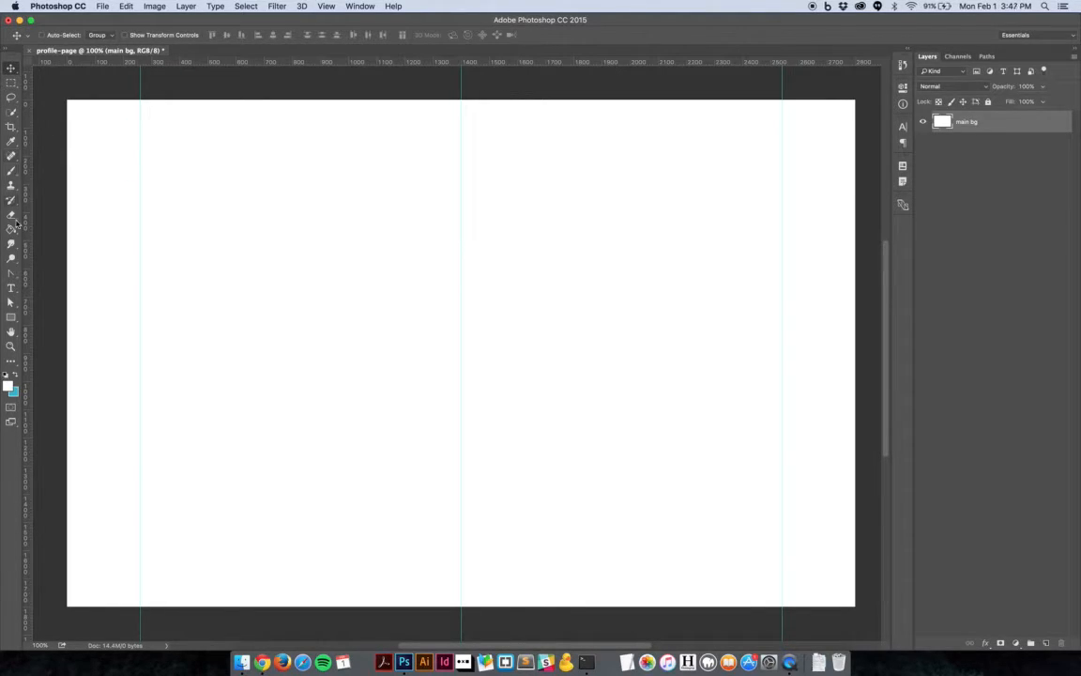
- Save the document as profile-page.psd in the project folder's 01_Wireframes/02_PSD subfolder with Maximize Compatibility on
{"action": "left_click", "coordinate": [103, 6]}
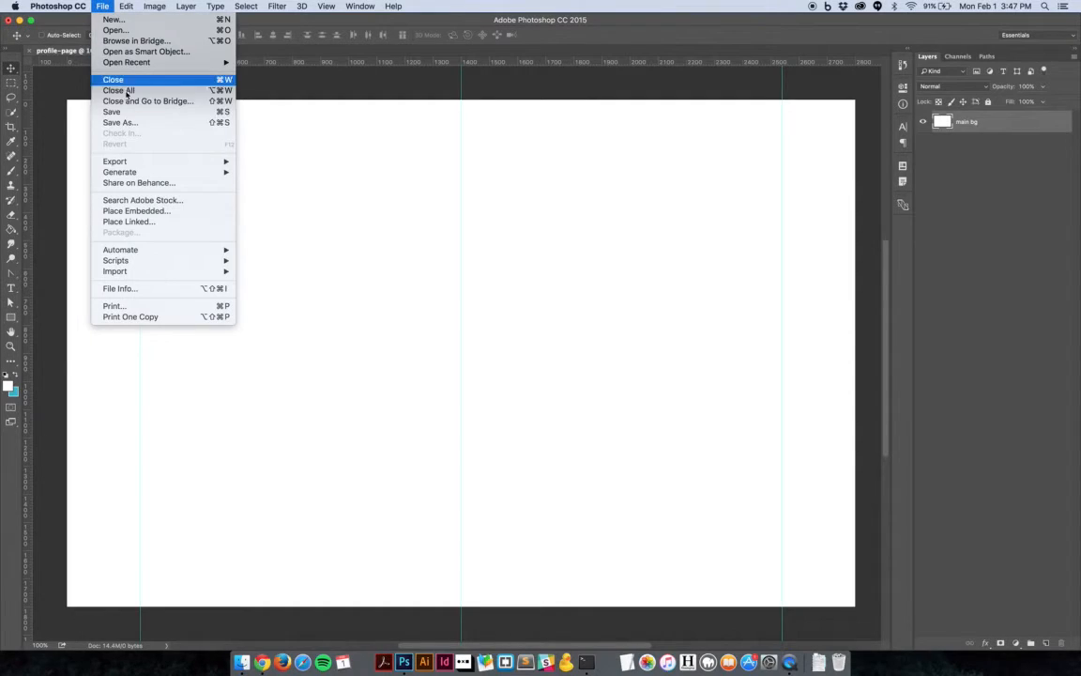
{"action": "left_click", "coordinate": [130, 123]}
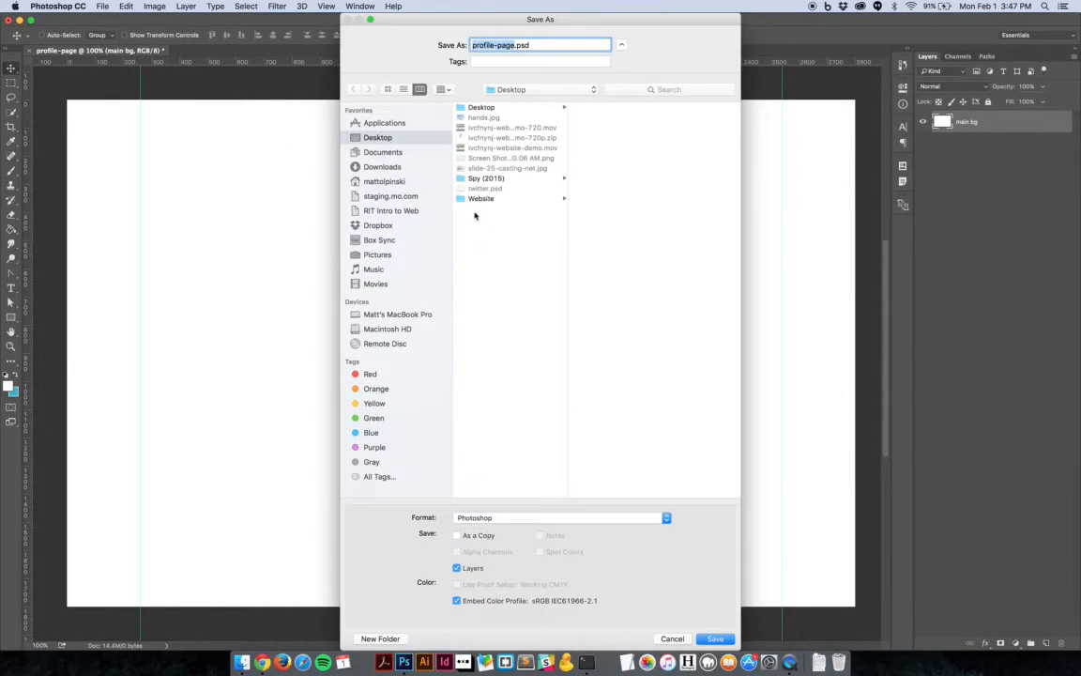
{"action": "left_click", "coordinate": [392, 211]}
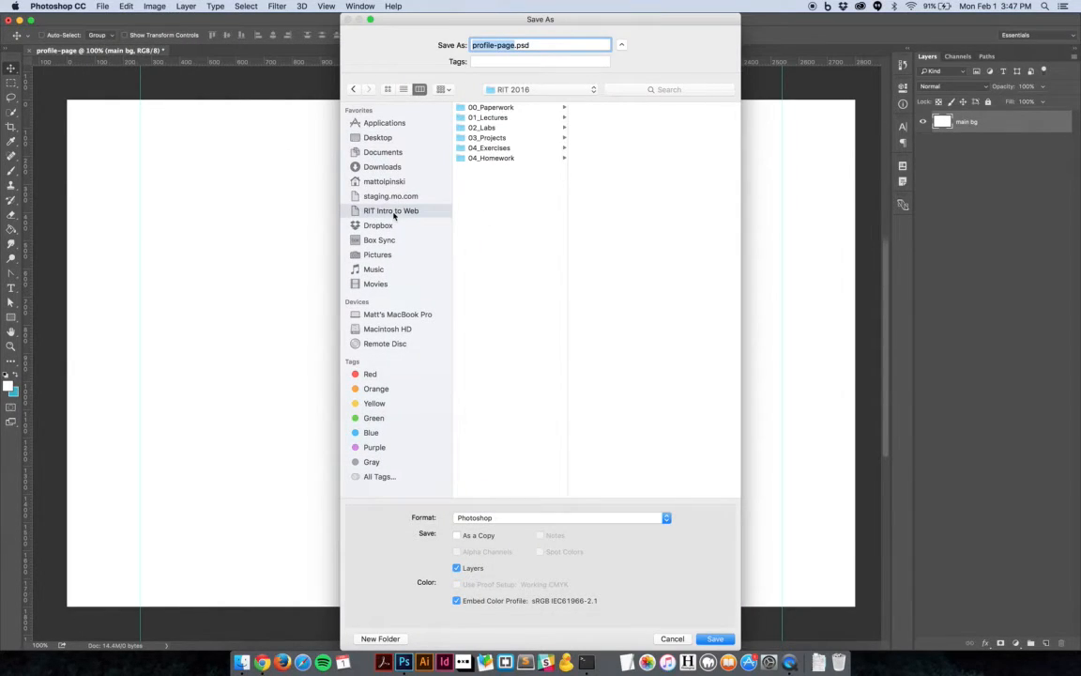
{"action": "left_click", "coordinate": [501, 138]}
{"action": "left_click", "coordinate": [605, 138]}
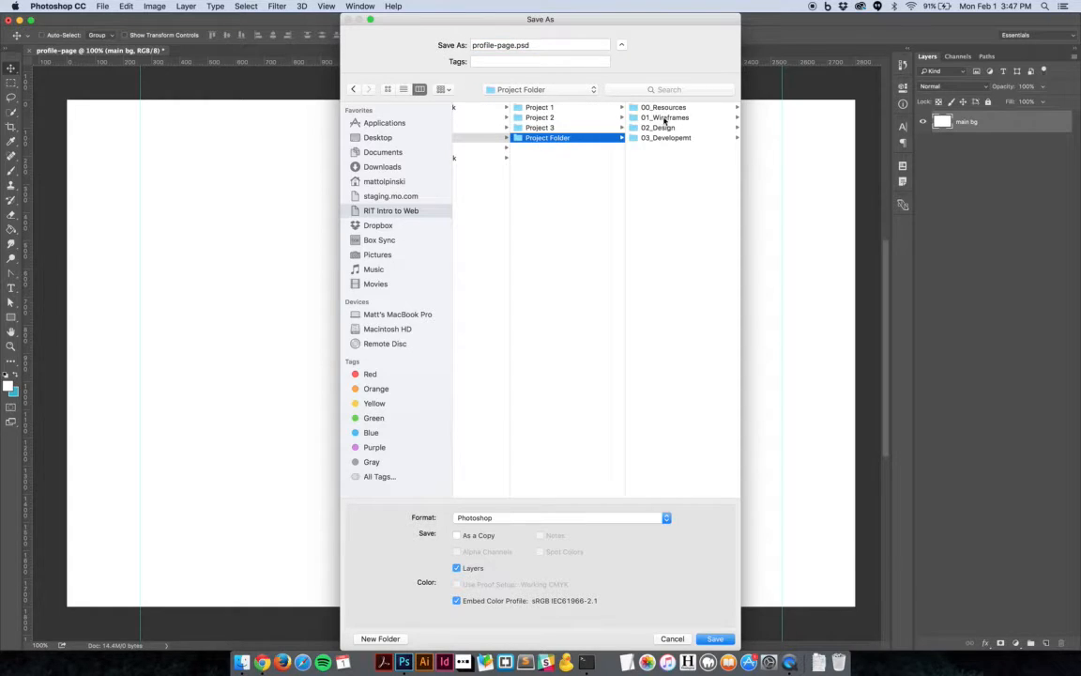
{"action": "left_click", "coordinate": [666, 118]}
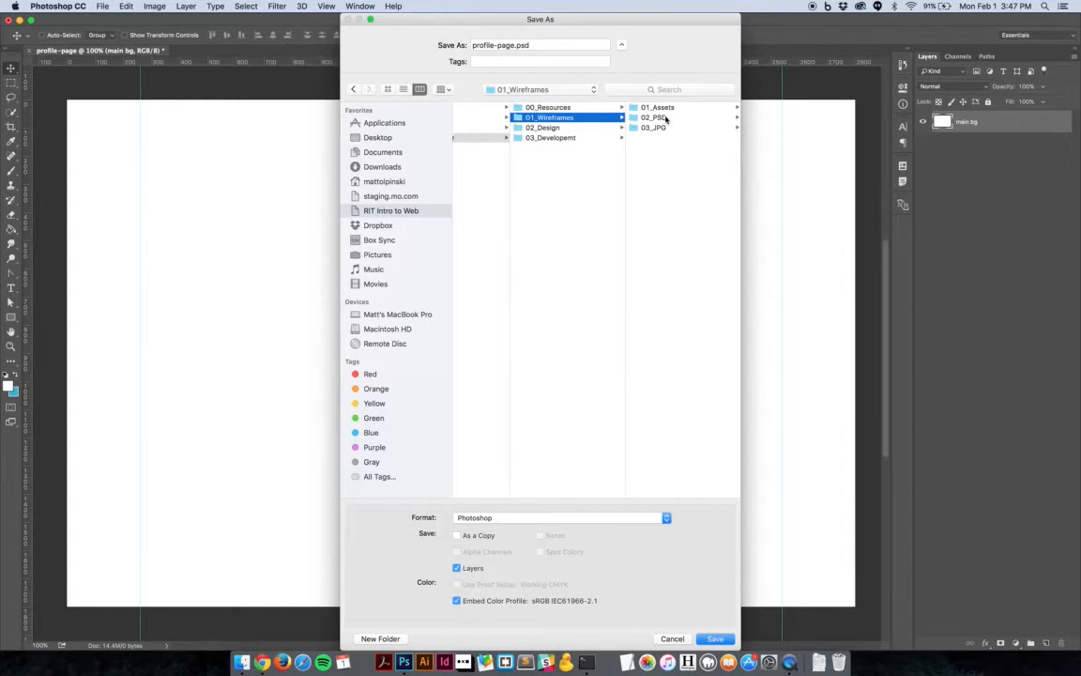
{"action": "left_click", "coordinate": [662, 119]}
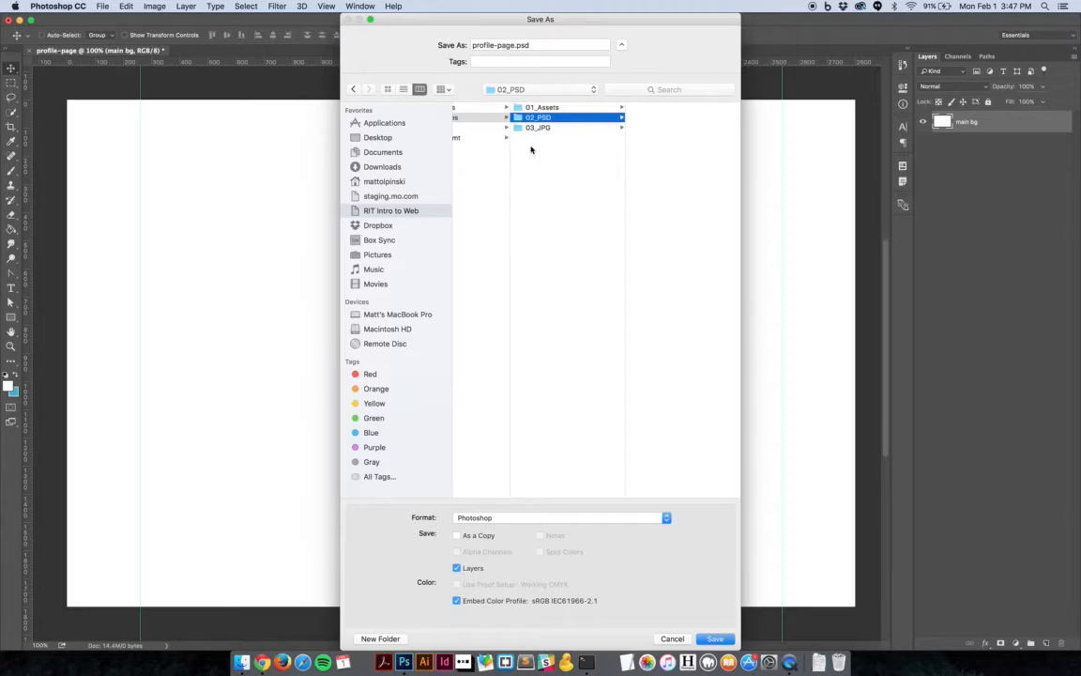
{"action": "left_click", "coordinate": [715, 638]}
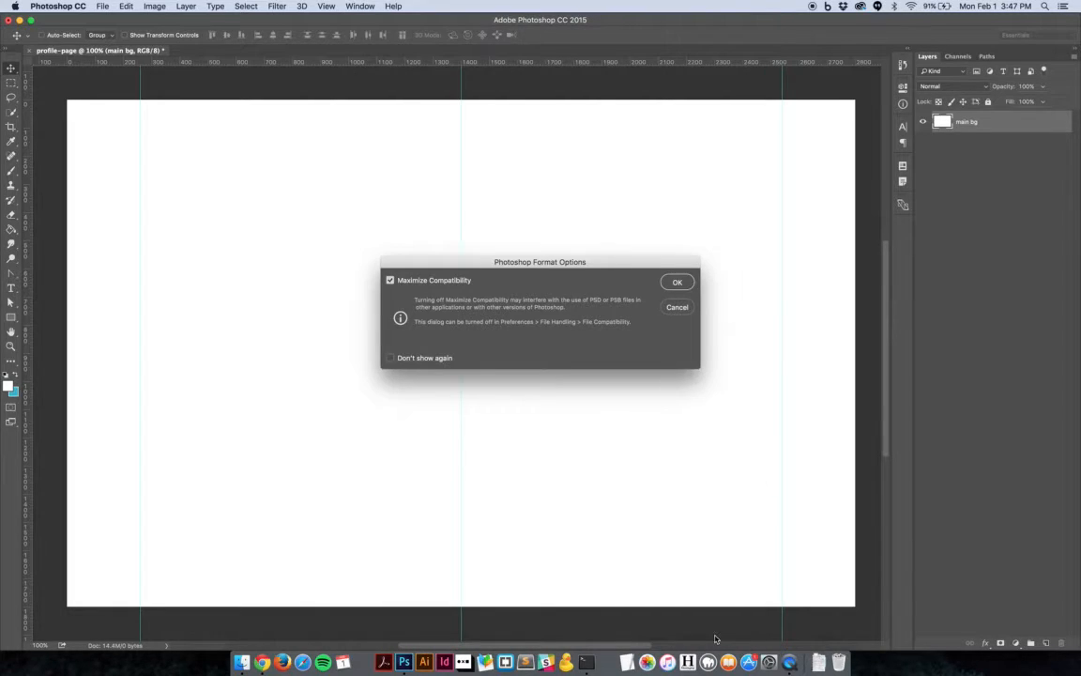
{"action": "left_click", "coordinate": [678, 281]}
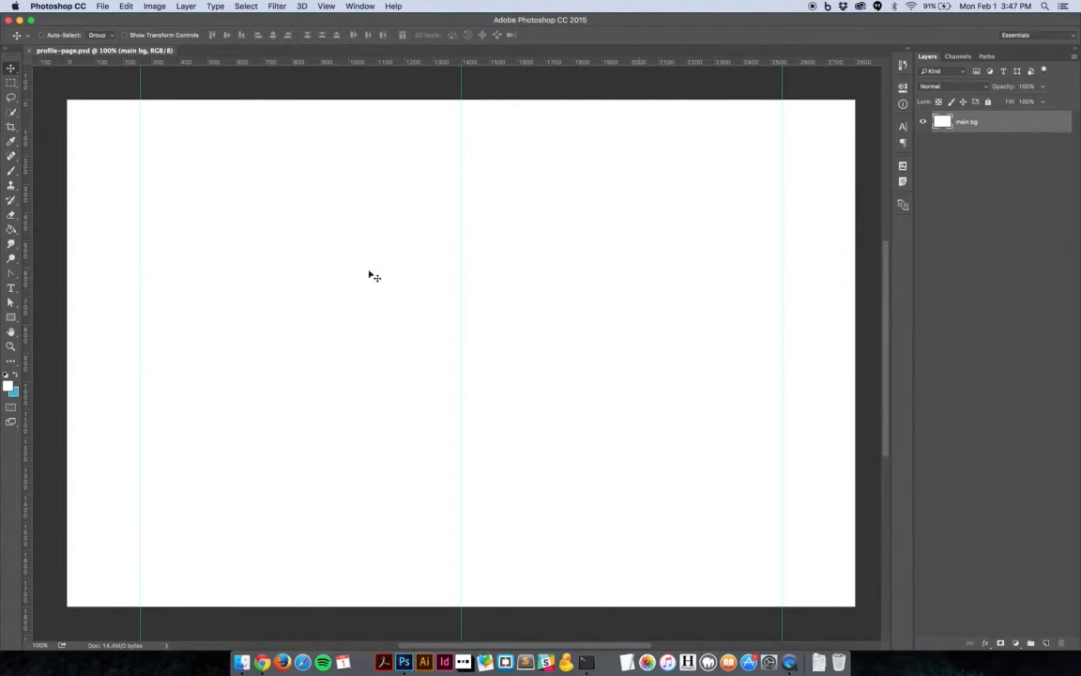
- Draw a header rectangle 150 px high along the canvas's upper edge and set its width to 2800 px
{"action": "key", "text": "u"}
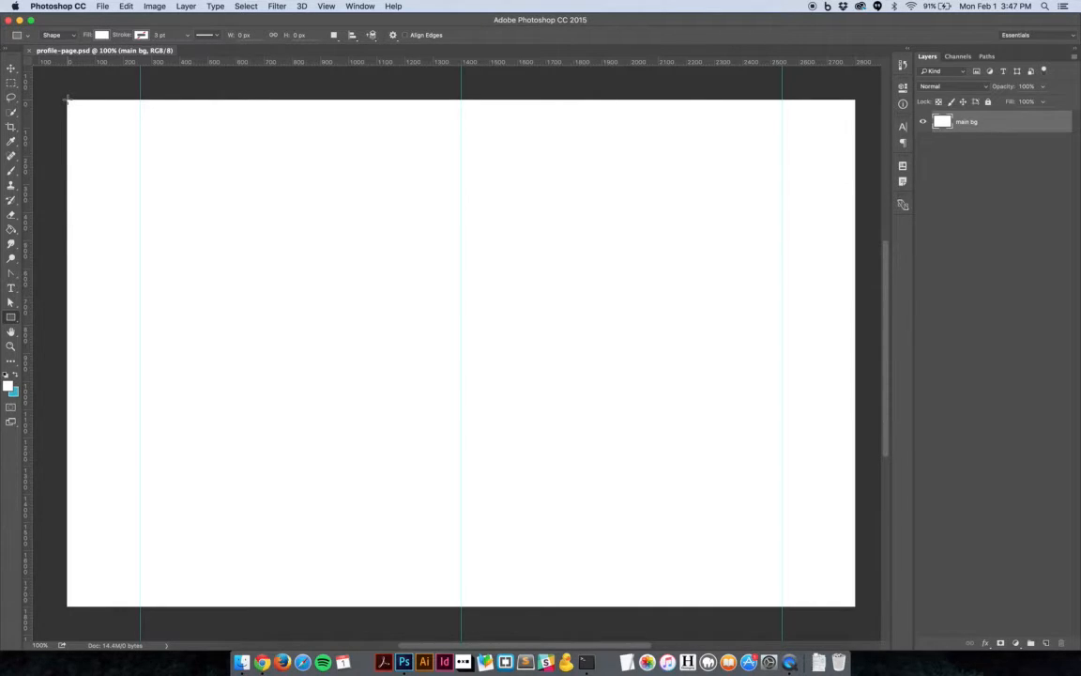
{"action": "left_click_drag", "start_coordinate": [66, 96], "coordinate": [855, 152]}
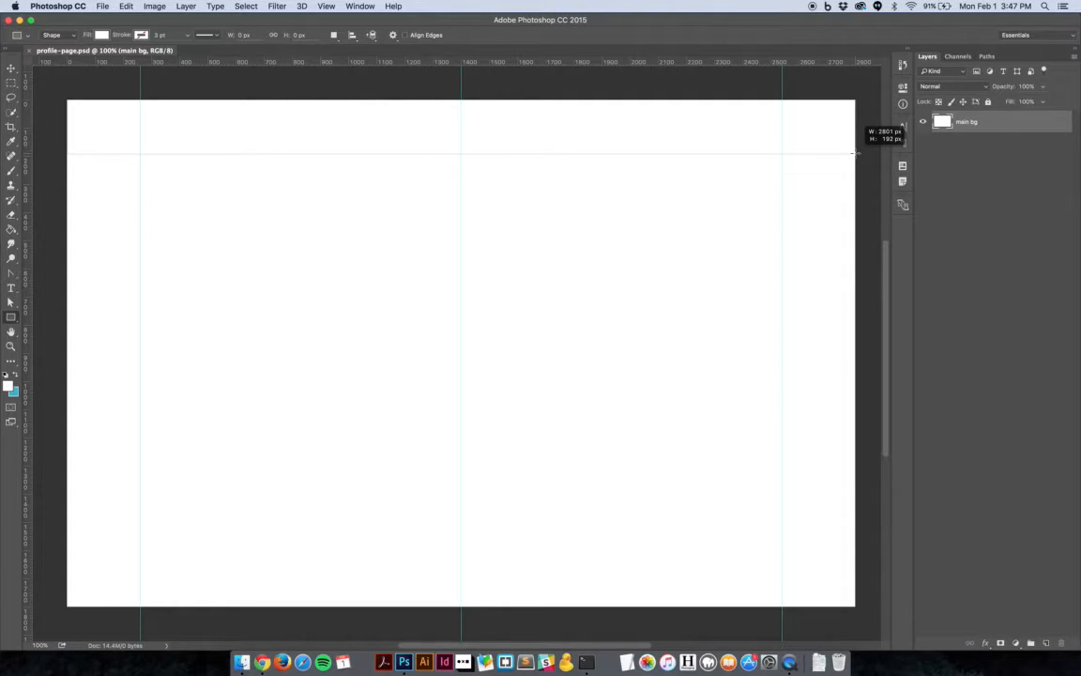
{"action": "left_click_drag", "start_coordinate": [854, 153], "coordinate": [852, 142]}
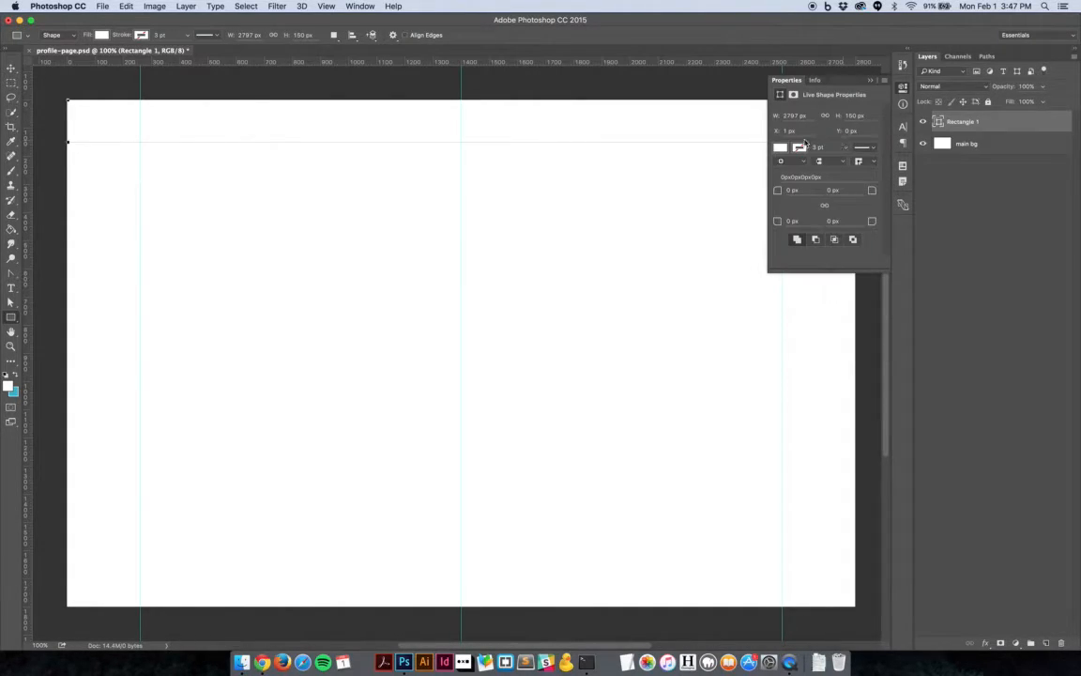
{"action": "left_click", "coordinate": [804, 117]}
{"action": "type", "text": "2800"}
{"action": "left_click", "coordinate": [868, 81]}
- Nudge the header rectangle horizontally until its side edge lines up exactly with the canvas edge
{"action": "key", "text": "super+t"}
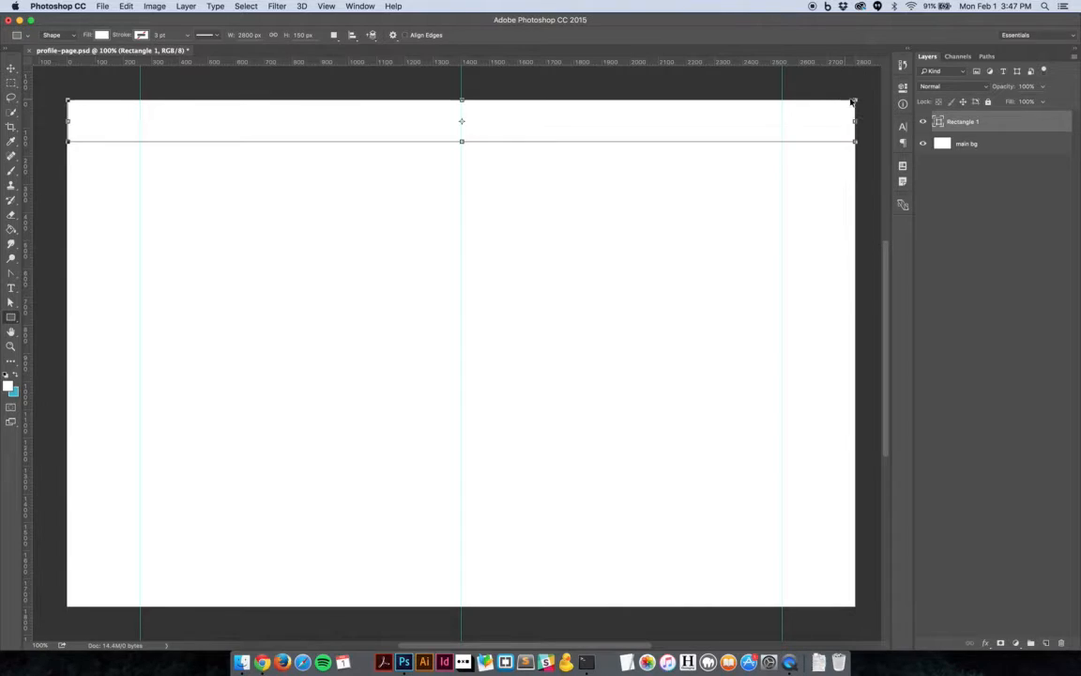
{"action": "scroll", "coordinate": [849, 103], "scroll_direction": "up", "scroll_amount": 5}
{"action": "scroll", "coordinate": [865, 117], "scroll_direction": "up", "scroll_amount": 8}
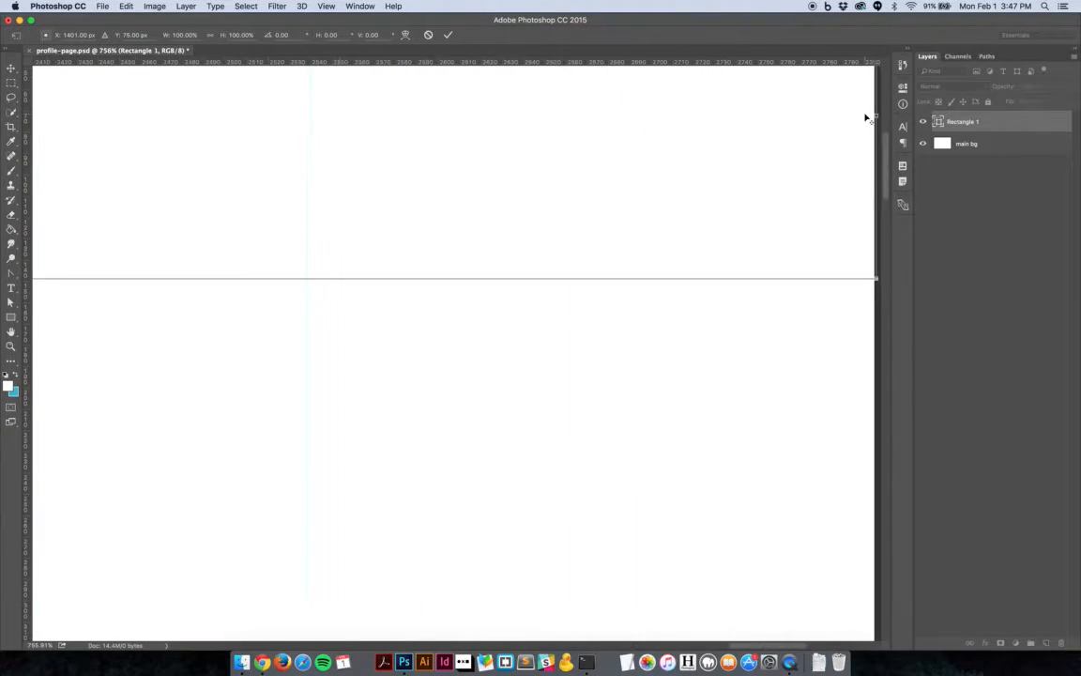
{"action": "left_click_drag", "start_coordinate": [841, 132], "coordinate": [266, 155]}
{"action": "key", "text": "Left"}
{"action": "key", "text": "Left"}
{"action": "key", "text": "Right"}
{"action": "key", "text": "super+1"}
{"action": "key", "text": "Return"}
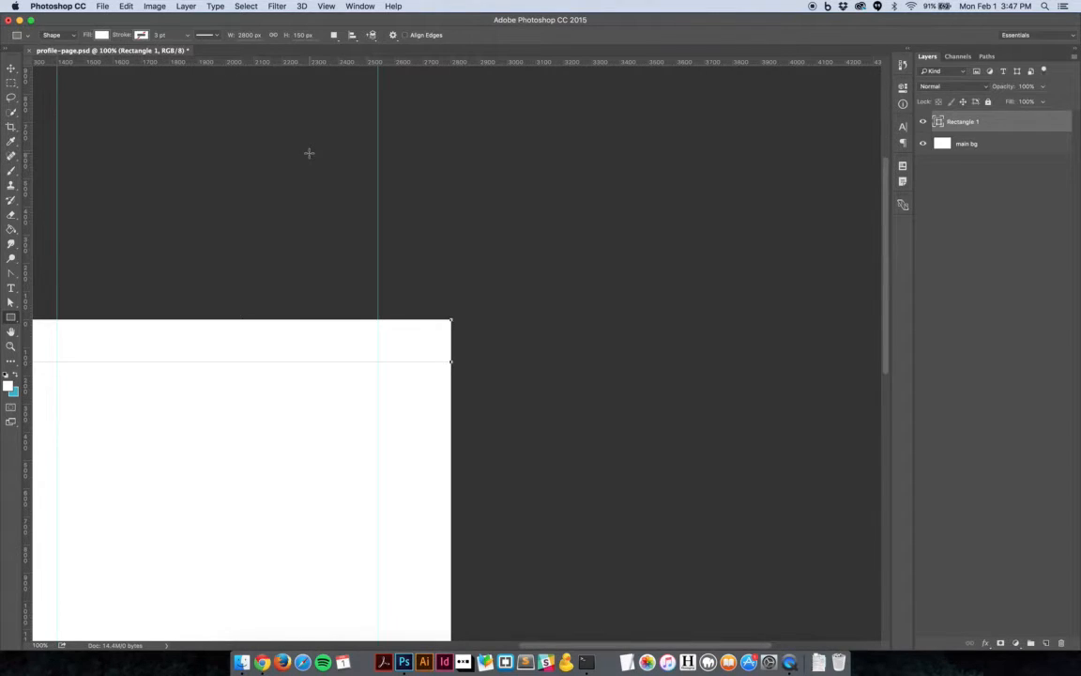
{"action": "key", "text": "super+1"}
{"action": "left_click_drag", "start_coordinate": [651, 127], "coordinate": [572, 21]}
{"action": "key", "text": "v"}
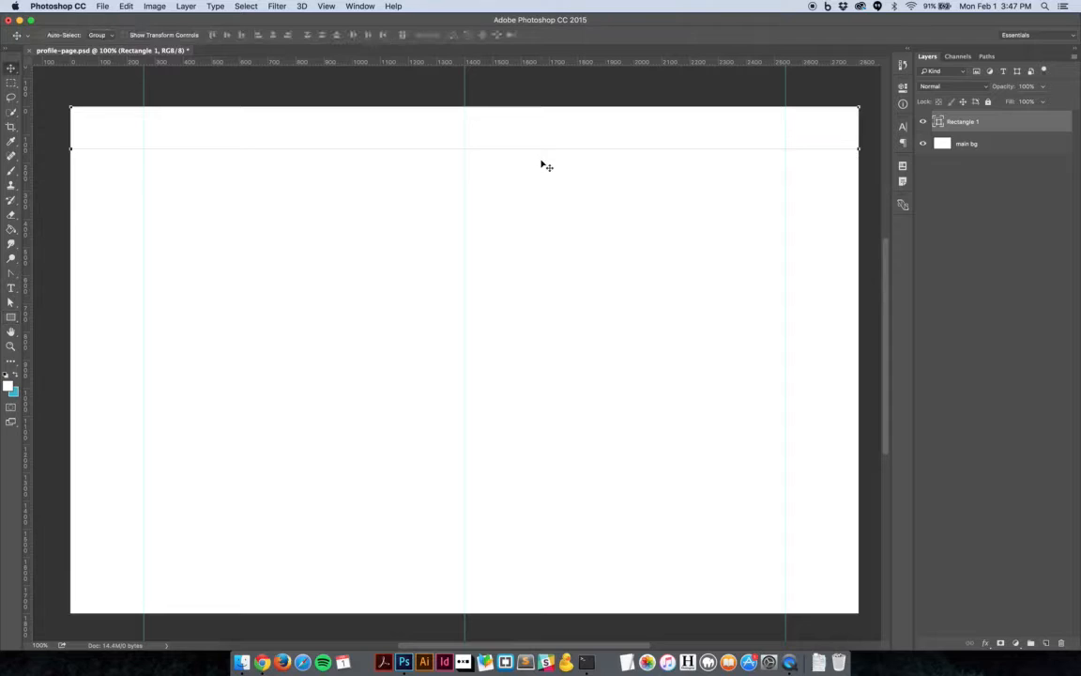
- Rename the rectangle layer as header bg
{"action": "double_click", "coordinate": [957, 122]}
{"action": "type", "text": "header bg"}
{"action": "key", "text": "Return"}
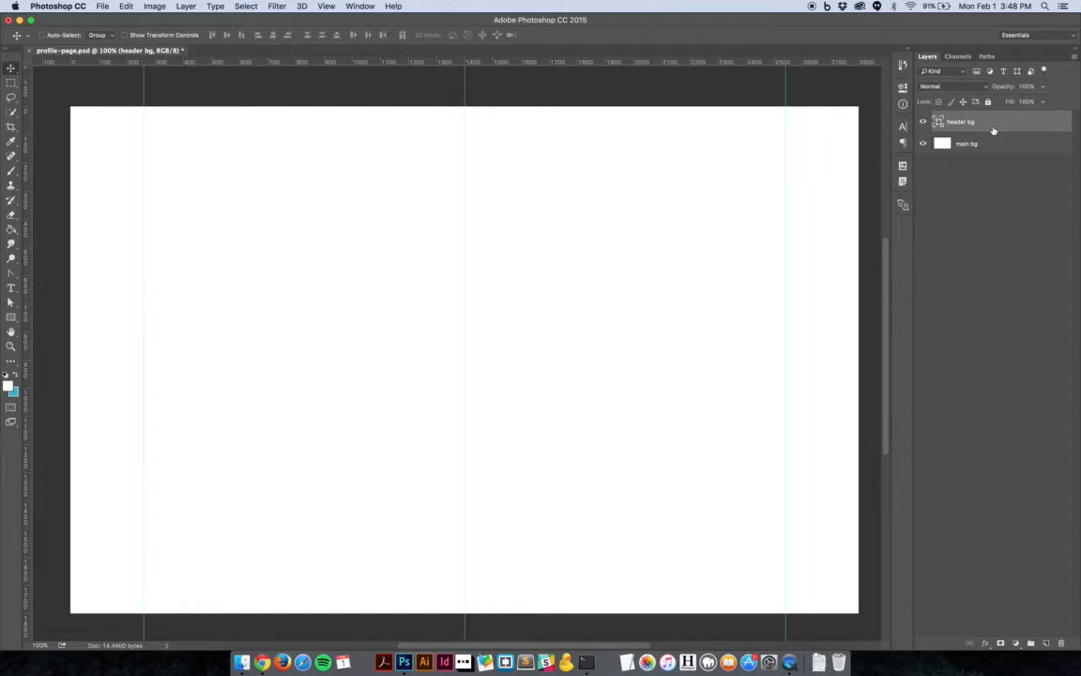
- Change the header bg rectangle's fill from white to a neutral light grey by lowering its brightness
{"action": "double_click", "coordinate": [938, 123]}
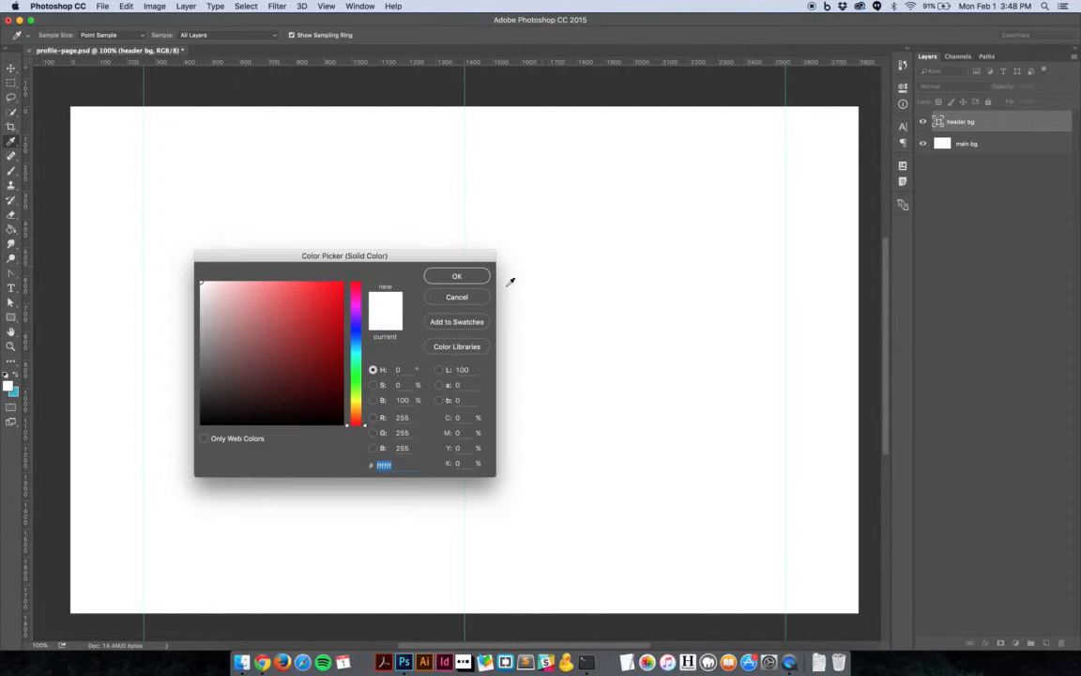
{"action": "double_click", "coordinate": [406, 400]}
{"action": "key", "text": "shift+Down"}
{"action": "key", "text": "shift+Down"}
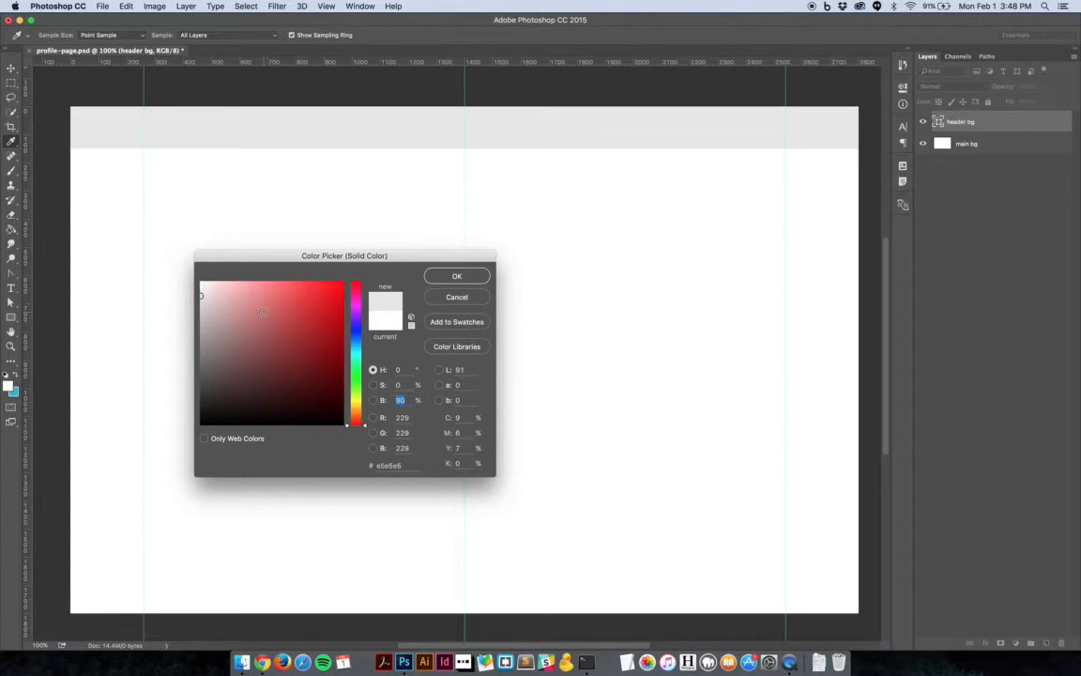
{"action": "left_click", "coordinate": [456, 276]}
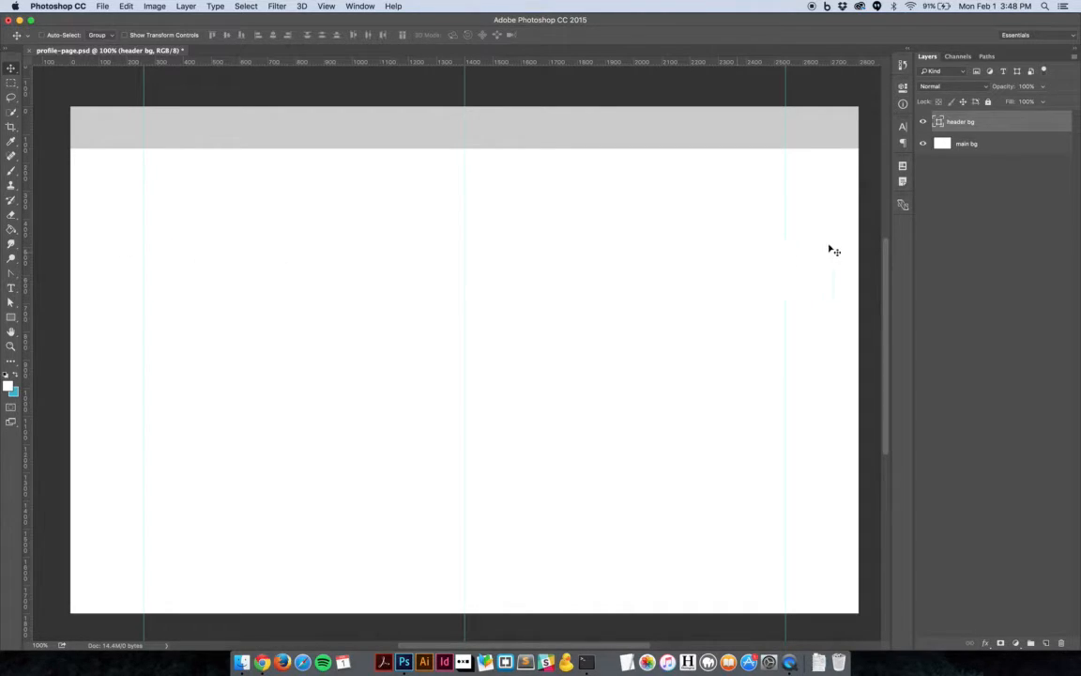
{"action": "left_click", "coordinate": [12, 289]}
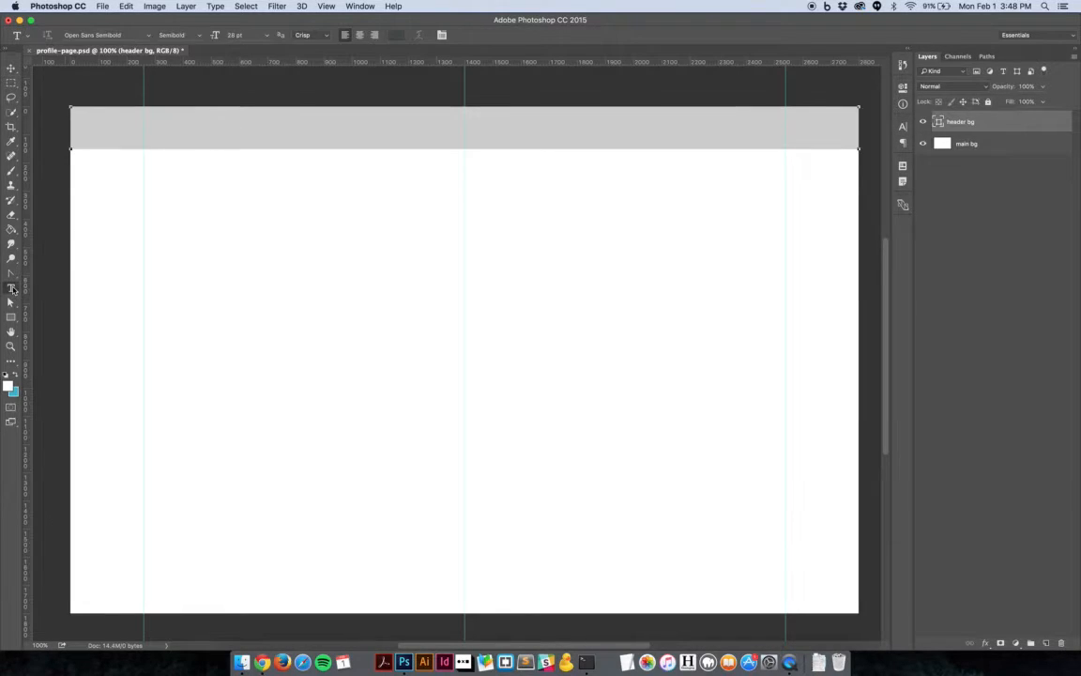
{"action": "left_click", "coordinate": [262, 662]}
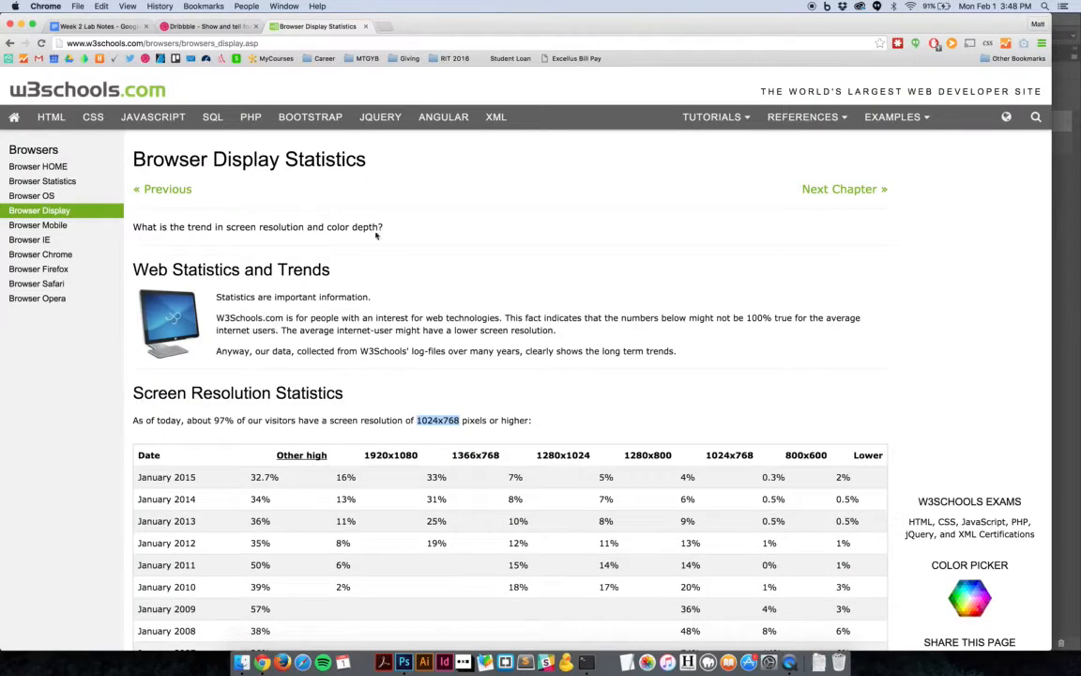
{"action": "left_click", "coordinate": [379, 26]}
{"action": "type", "text": "lorempixel.com"}
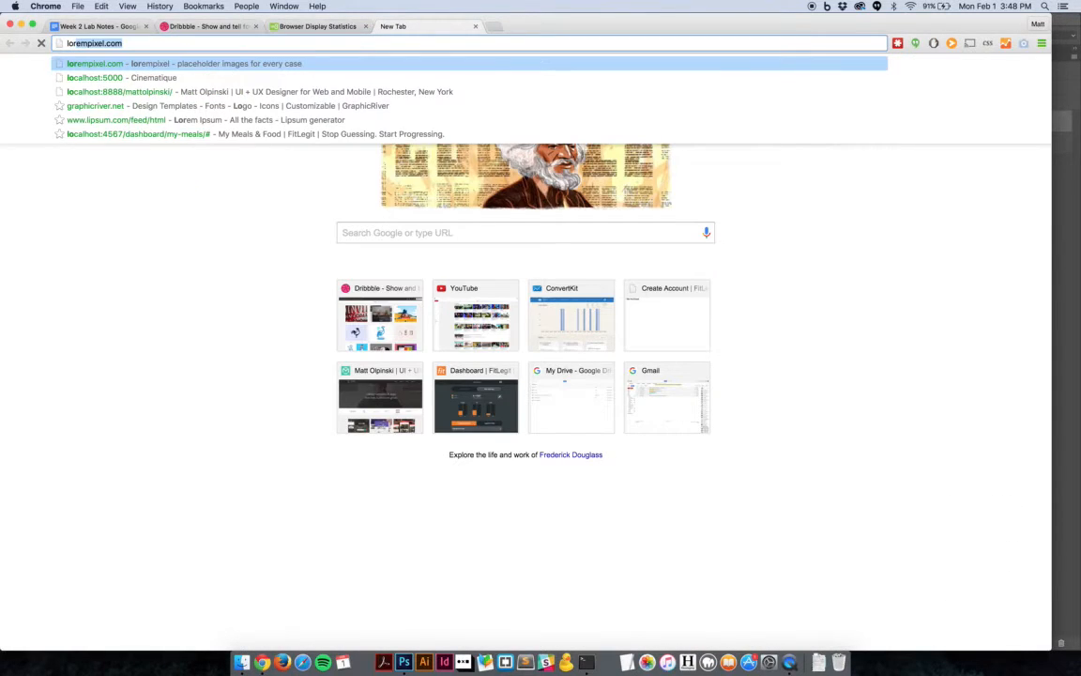
{"action": "key", "text": "Down"}
{"action": "key", "text": "Return"}
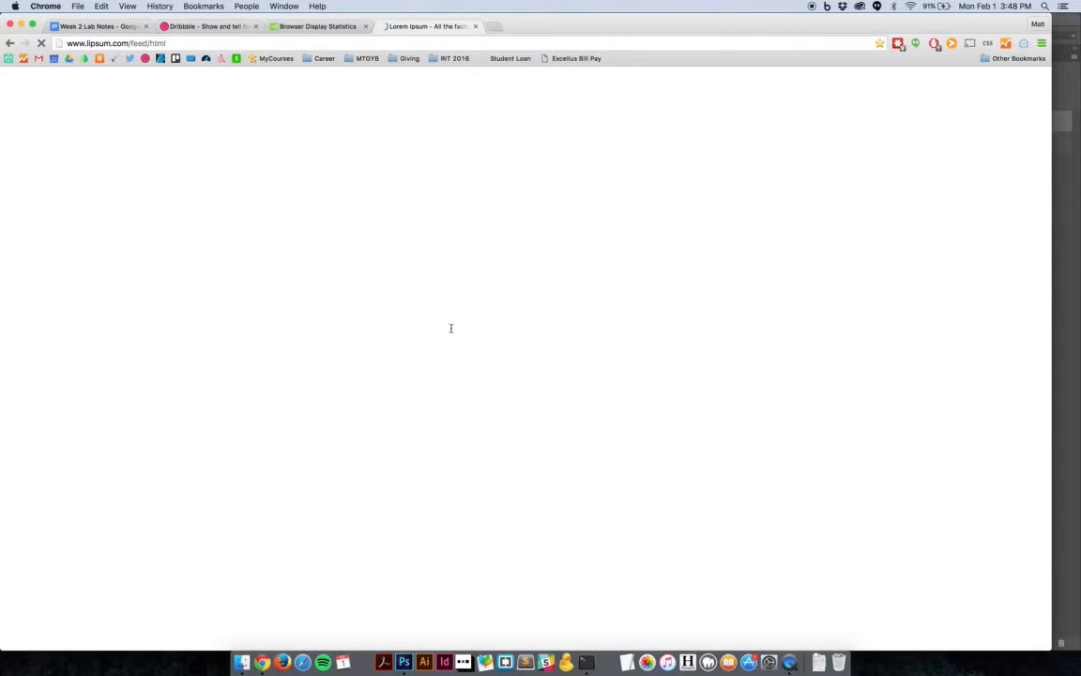
{"action": "left_click_drag", "start_coordinate": [668, 347], "coordinate": [326, 265]}
- Back in Photoshop, paste the lorem ipsum into a text box spanning the left and centre guides, tall enough for both paragraphs
{"action": "left_click", "coordinate": [403, 663]}
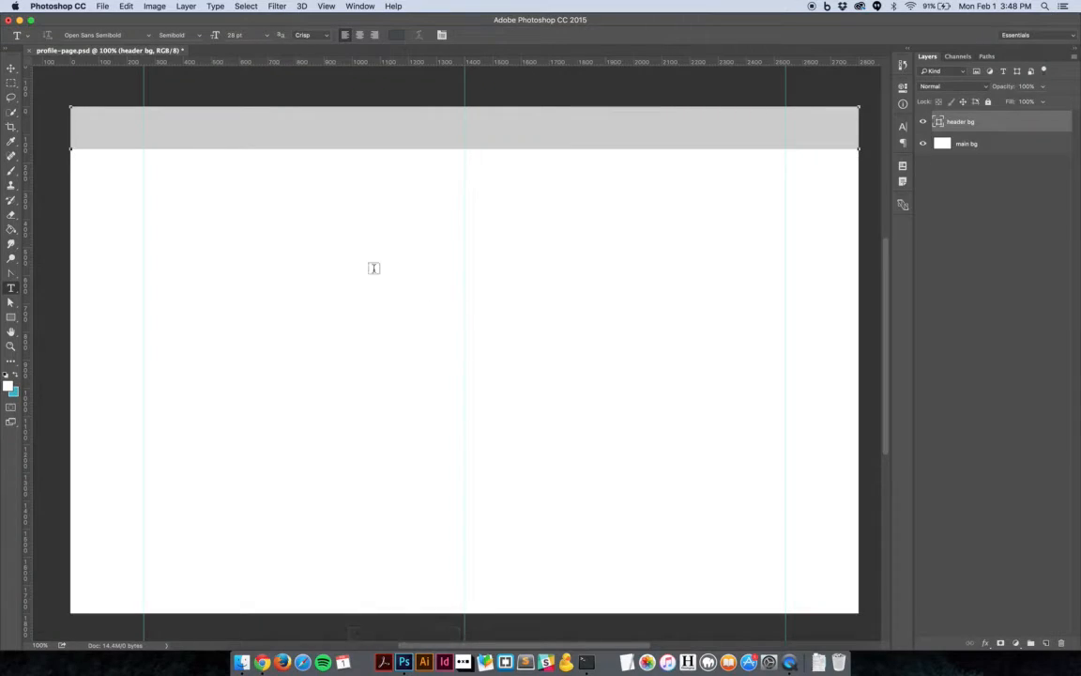
{"action": "left_click_drag", "start_coordinate": [143, 226], "coordinate": [466, 347]}
{"action": "type", "text": "Lorem ipsum dolor sit amet, consectetur adipiscing elit. Proin suscipit purus eget elit condimentum dapibus. Etiam ipsum libero, pellentesque nec molestie ac, rutrum at mauris. Donec pellentesque tortor orci, id imperdiet tellus maximus non. Vivamus placerat diam vitae ipsum ornare imperdiet. In tortor sapien, elementum quis turpis ac, tempor sollicitudin ligula. Vivamus dictum consequat lectus, ac suscipit tortor volutpat consequat. Aliquam tincidunt nunc eu imperdiet efficitur. Donec iaculis gravida pretium. Etiam at fringilla lectus, vel efficitur ex. Fusce quis libero sed nulla vestibulum blandit. Maecenas quam purus, lacinia ac lorem in, elementum vulputate justo."}
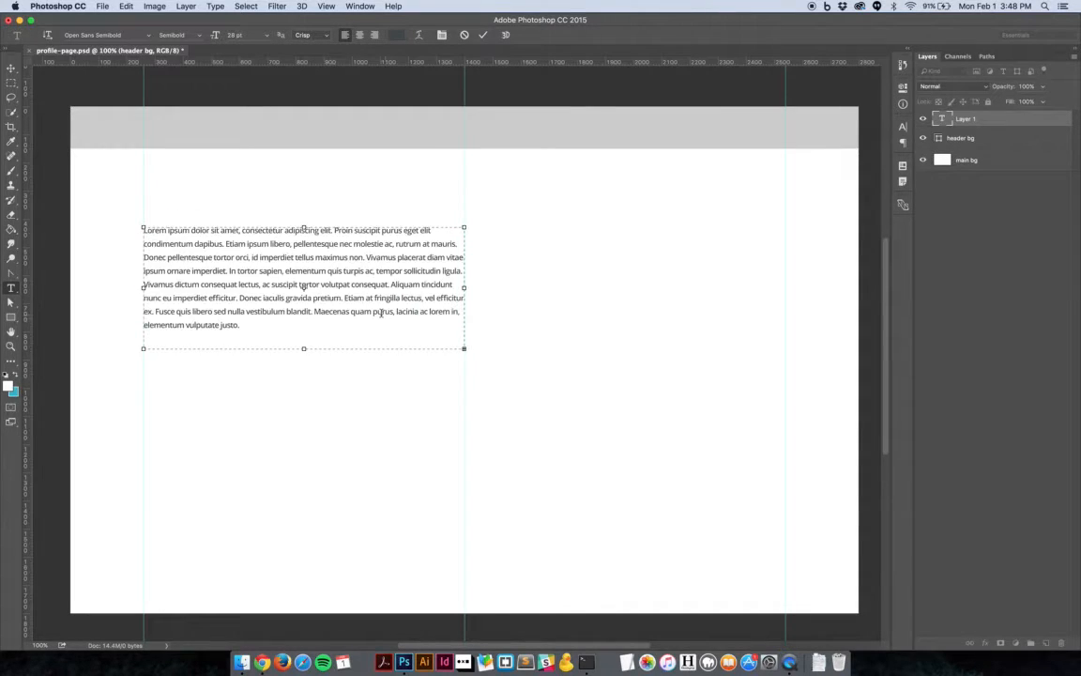
{"action": "left_click_drag", "start_coordinate": [300, 354], "coordinate": [301, 479]}
{"action": "left_click", "coordinate": [482, 35]}
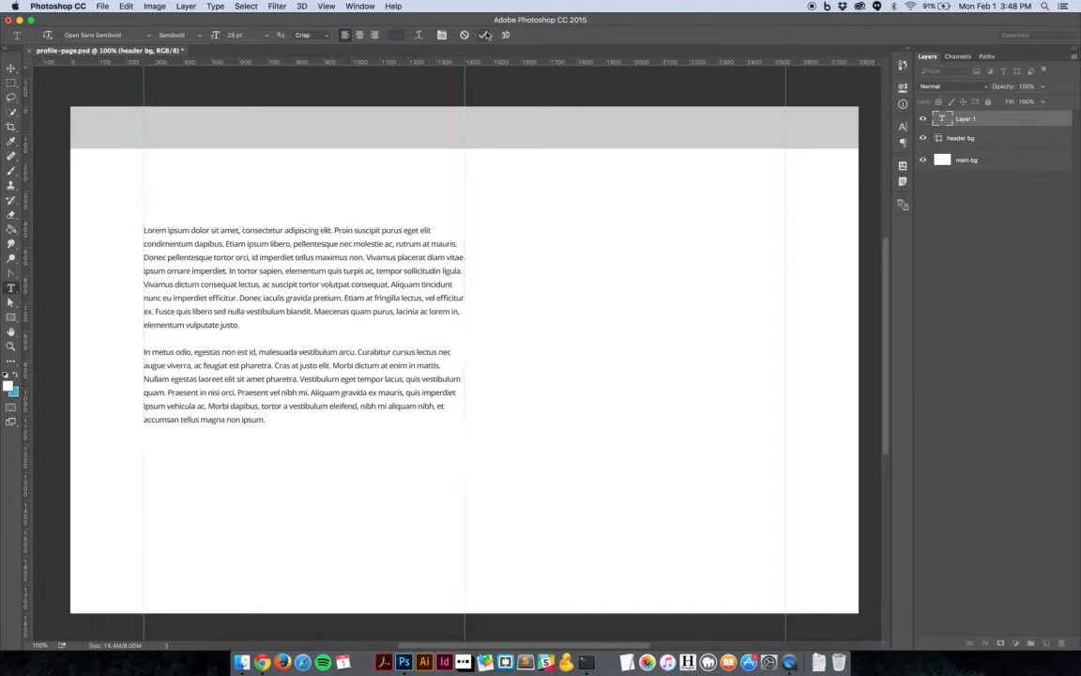
- Move the lorem ipsum text block slightly upward between its guides
{"action": "key", "text": "v"}
{"action": "left_click_drag", "start_coordinate": [367, 259], "coordinate": [367, 200]}
{"action": "key", "text": "super+z"}
- Draw a white rounded logo placeholder about 466 by 81 px in the header from the left guide and lower it to Y 32 px
{"action": "left_click_drag", "start_coordinate": [11, 325], "coordinate": [56, 327]}
{"action": "left_click_drag", "start_coordinate": [182, 113], "coordinate": [242, 129]}
{"action": "key", "text": "v"}
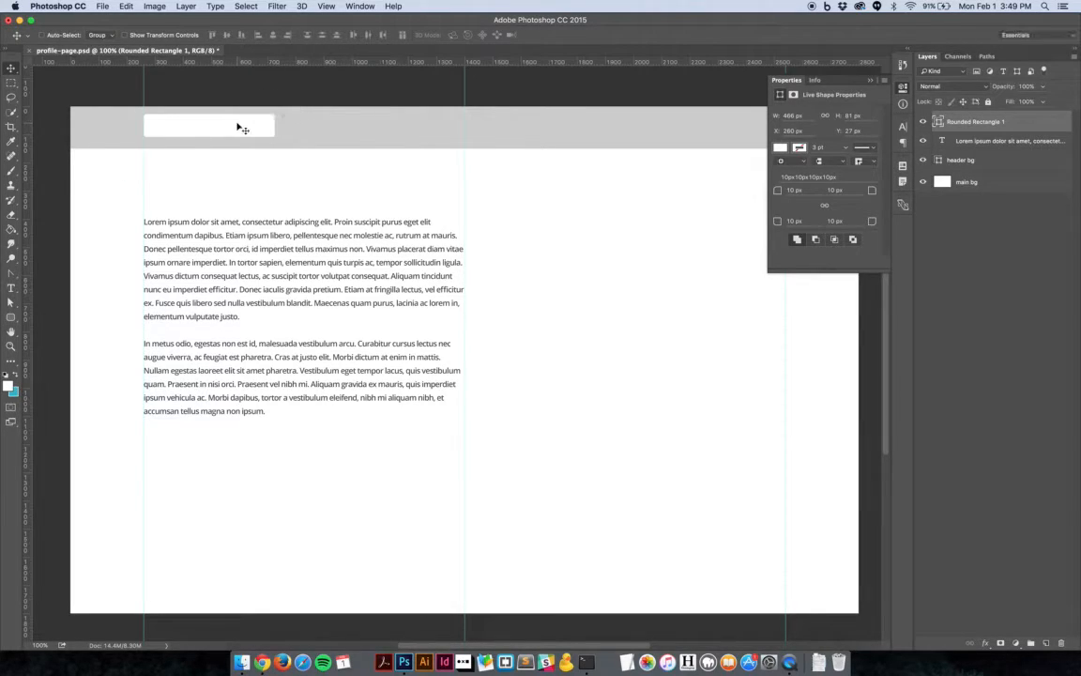
{"action": "key", "text": "Down"}
{"action": "key", "text": "Down"}
{"action": "key", "text": "Down"}
{"action": "key", "text": "Down"}
{"action": "key", "text": "Down"}
{"action": "key", "text": "Down"}
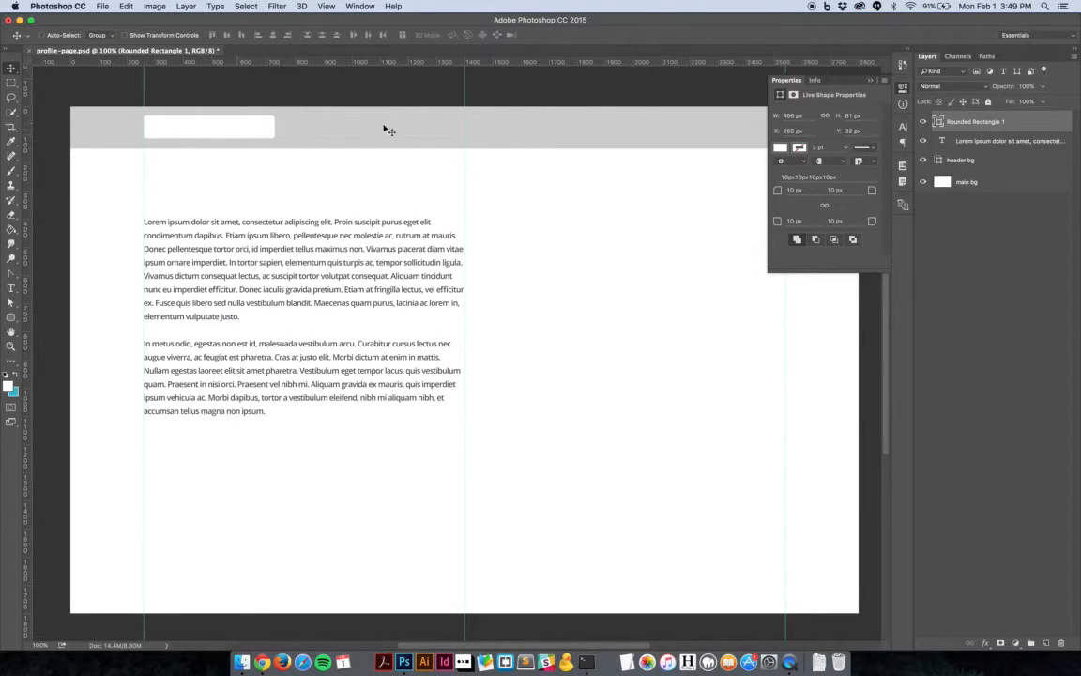
{"action": "left_click", "coordinate": [871, 80]}
- Duplicate the logo placeholder to the header's right guide, shrink it to a small navigation item and copy that leftward into a row
{"action": "left_click_drag", "start_coordinate": [321, 119], "coordinate": [804, 125]}
{"action": "key", "text": "super+t"}
{"action": "left_click_drag", "start_coordinate": [718, 115], "coordinate": [721, 124]}
{"action": "left_click_drag", "start_coordinate": [654, 126], "coordinate": [488, 129]}
{"action": "key", "text": "Return"}
- Delete the leftmost small navigation placeholder so that four stay in the header
{"action": "right_click", "coordinate": [507, 131]}
{"action": "left_click", "coordinate": [518, 130]}
{"action": "right_click", "coordinate": [462, 126]}
{"action": "left_click", "coordinate": [479, 130]}
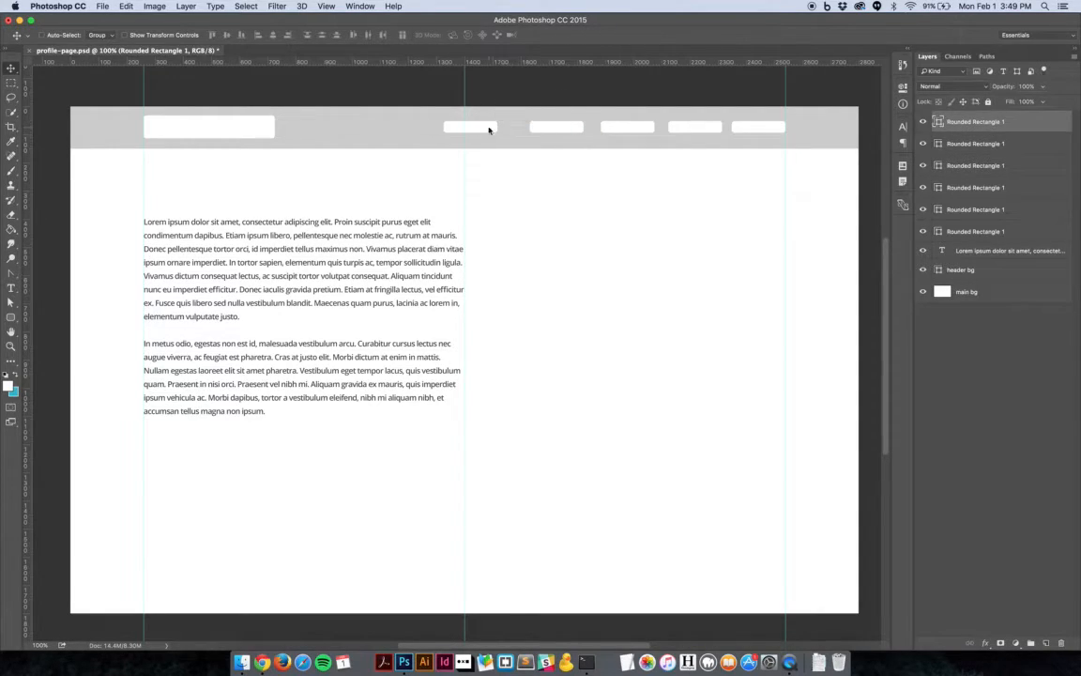
{"action": "right_click", "coordinate": [489, 129]}
{"action": "left_click", "coordinate": [524, 135]}
{"action": "key", "text": "Delete"}
- Select the four navigation placeholders, distribute them evenly by their horizontal centres and save the document
{"action": "right_click", "coordinate": [547, 126]}
{"action": "left_click", "coordinate": [620, 128]}
{"action": "right_click", "coordinate": [644, 126]}
{"action": "left_click", "coordinate": [656, 129], "text": "shift"}
{"action": "right_click", "coordinate": [689, 125]}
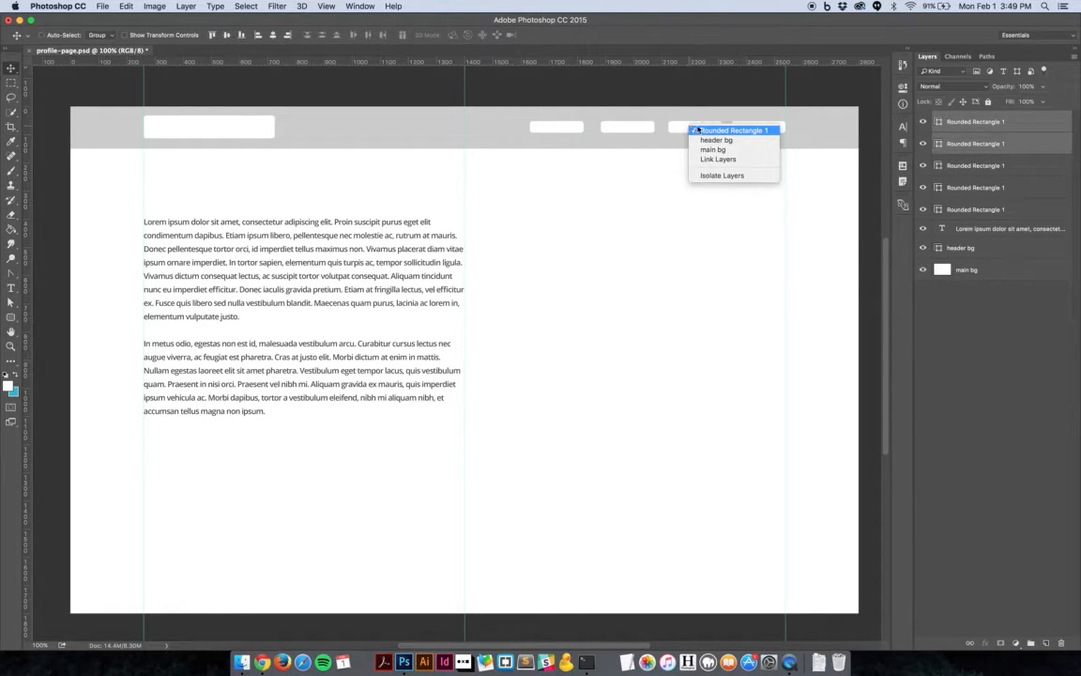
{"action": "left_click", "coordinate": [702, 131], "text": "shift"}
{"action": "right_click", "coordinate": [751, 126]}
{"action": "left_click", "coordinate": [760, 131], "text": "shift"}
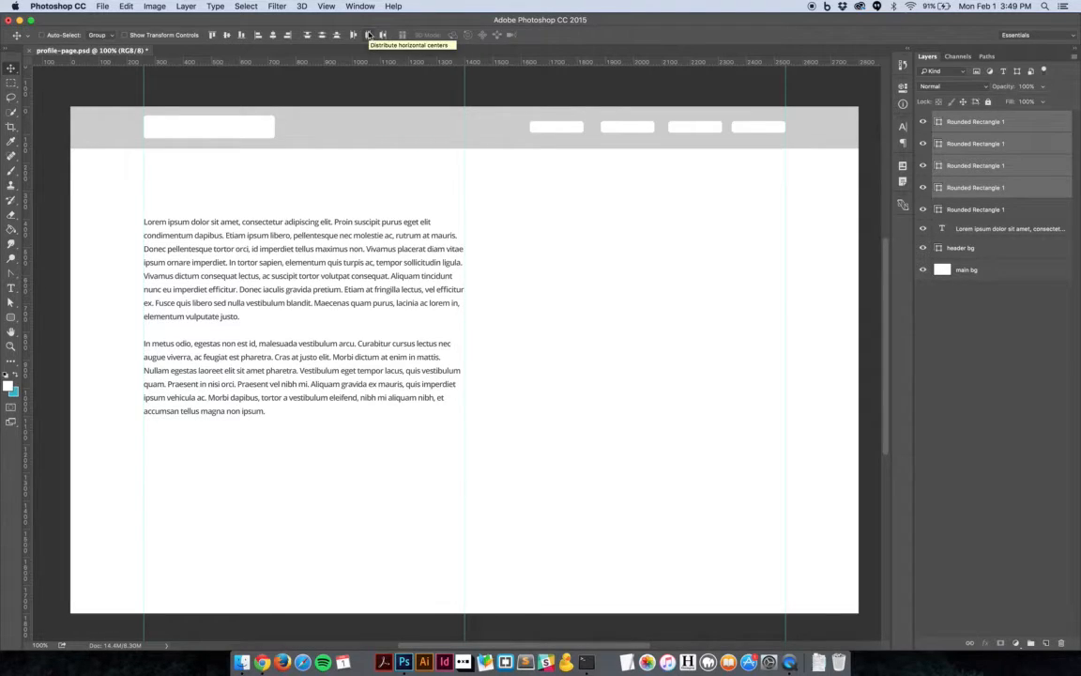
{"action": "left_click", "coordinate": [369, 35]}
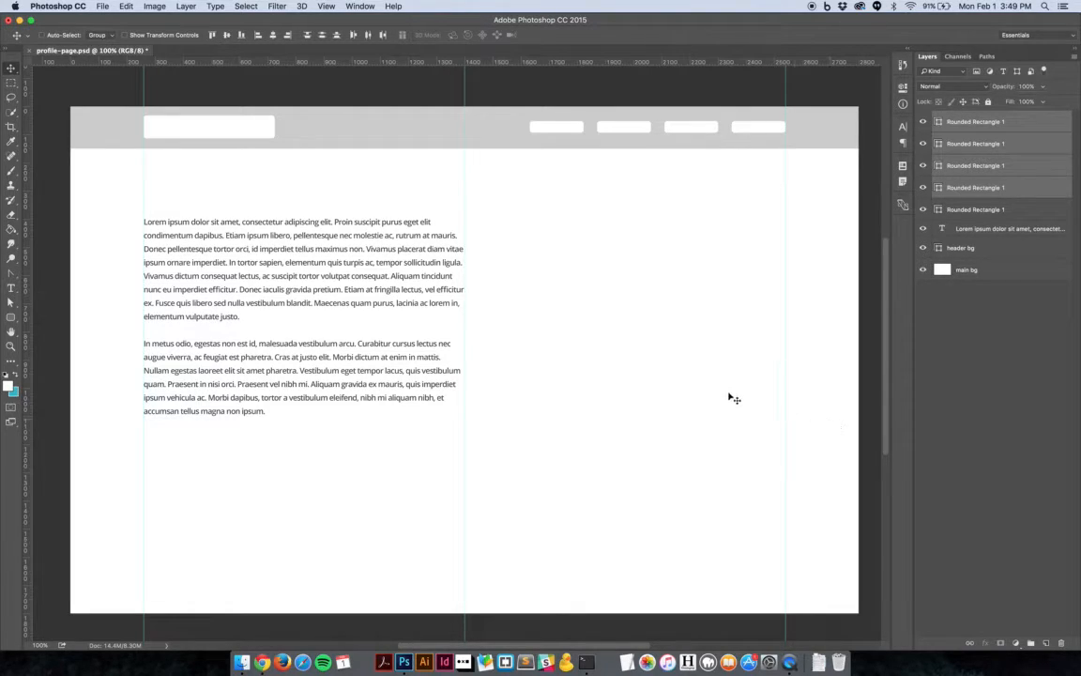
{"action": "key", "text": "super+s"}
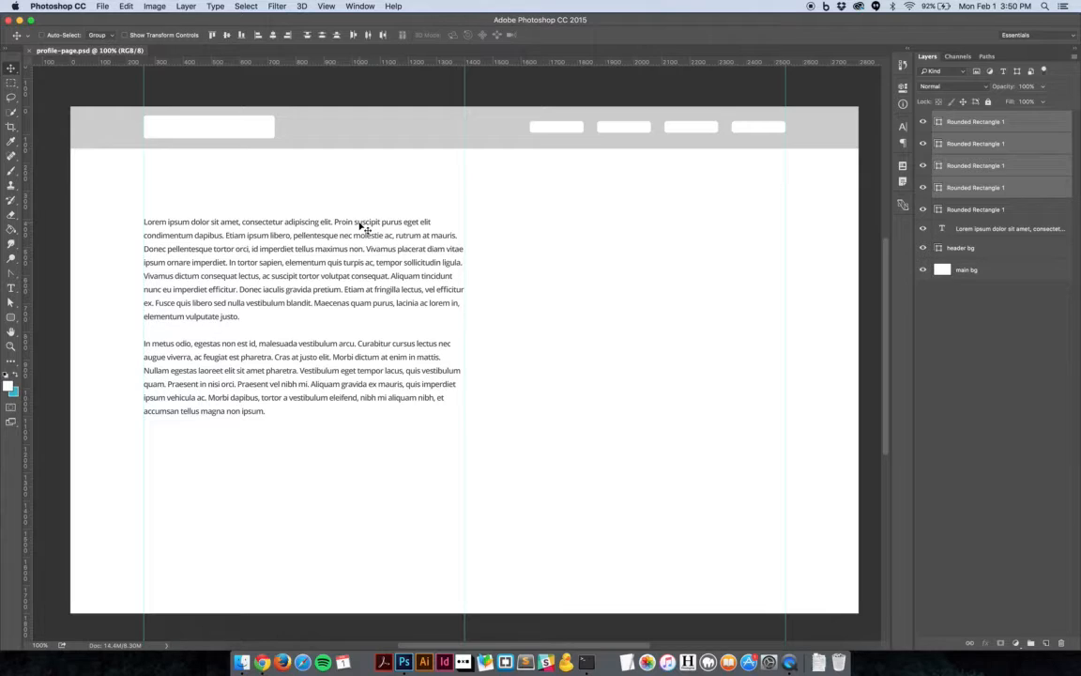
- Switch to Chrome and browse the Dribbble search results for wireframes
{"action": "left_click", "coordinate": [263, 663]}
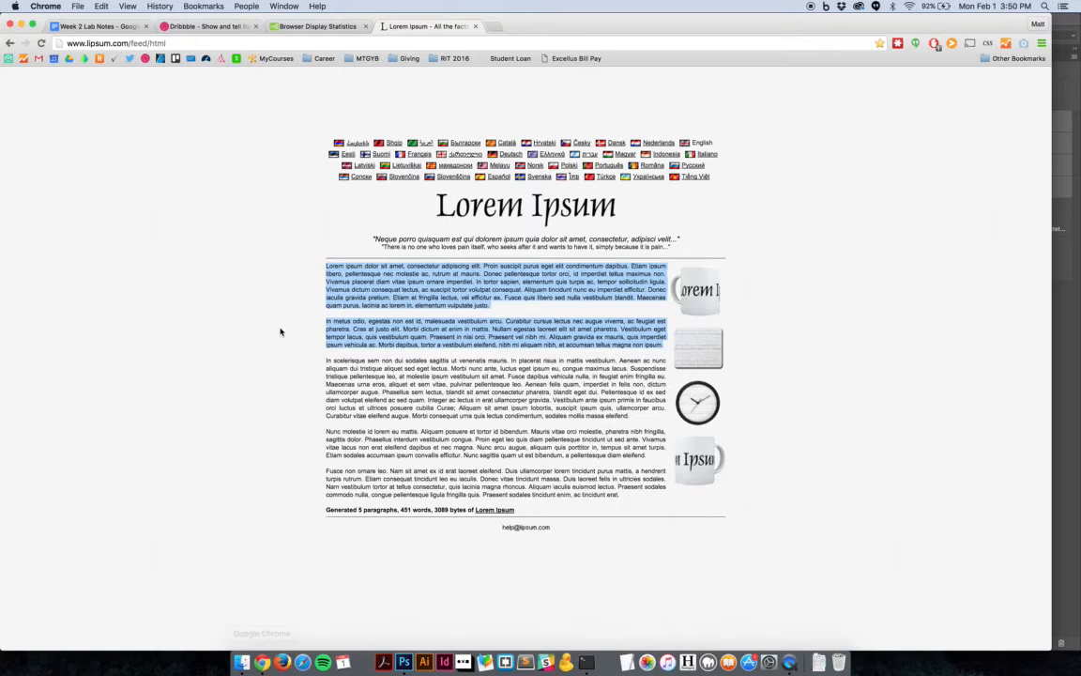
{"action": "left_click", "coordinate": [190, 28]}
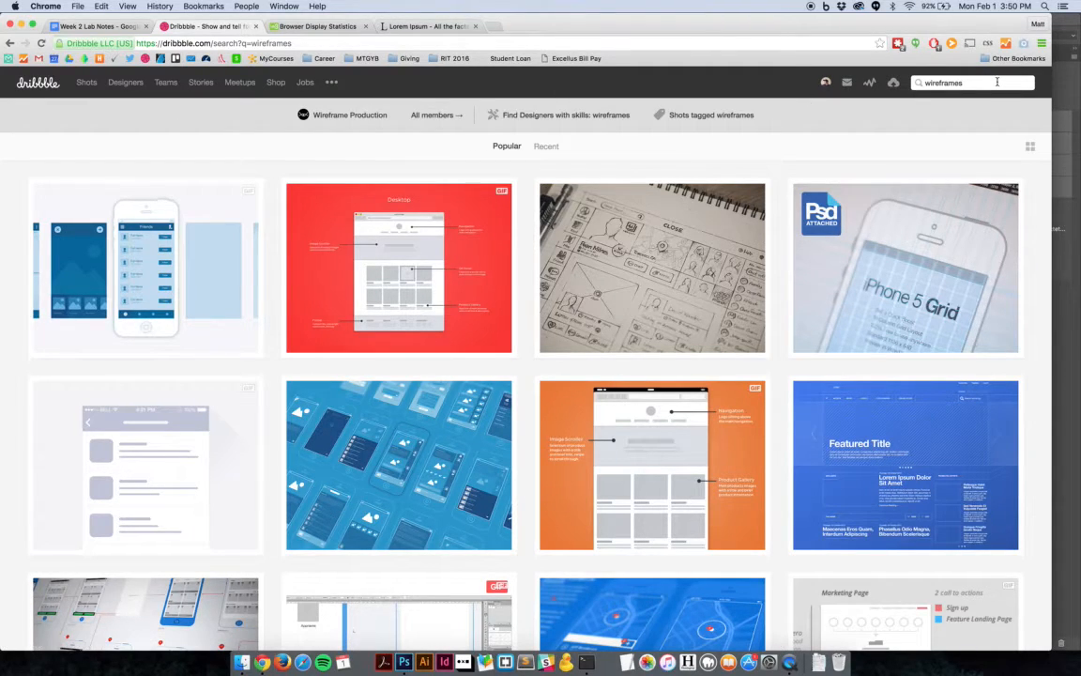
{"action": "scroll", "coordinate": [588, 355], "scroll_direction": "down", "scroll_amount": 15}
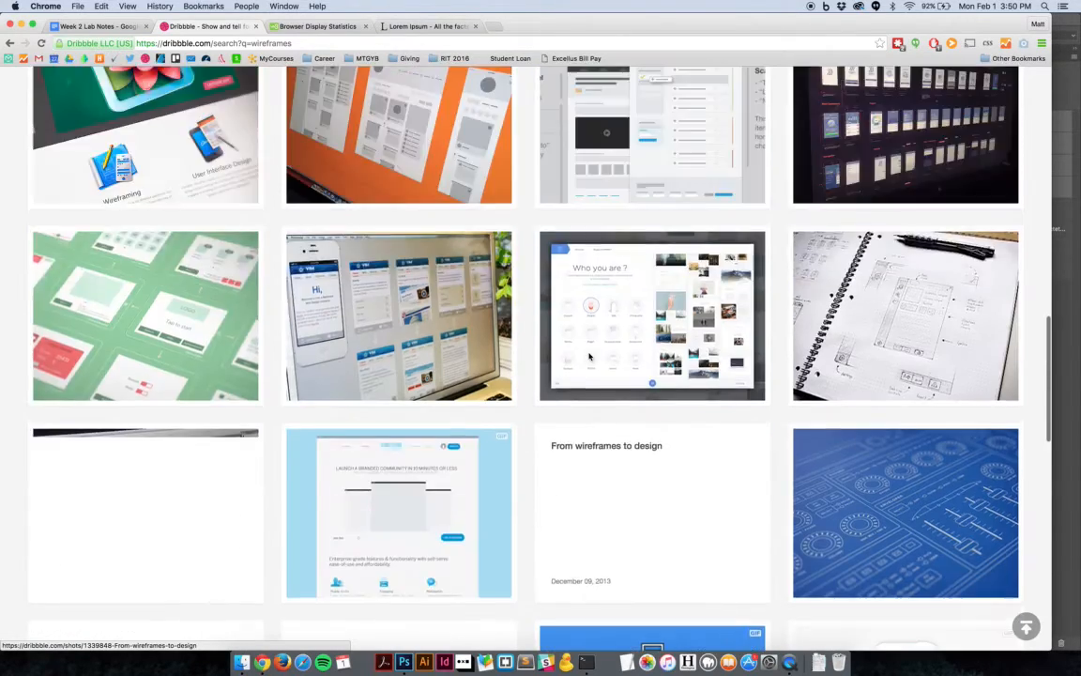
{"action": "scroll", "coordinate": [589, 356], "scroll_direction": "up", "scroll_amount": 20}
- Open the desktop attachment of the Responsive Wireframe Templates GIF shot and examine its layout from navigation to footer
{"action": "left_click", "coordinate": [418, 239], "text": "super"}
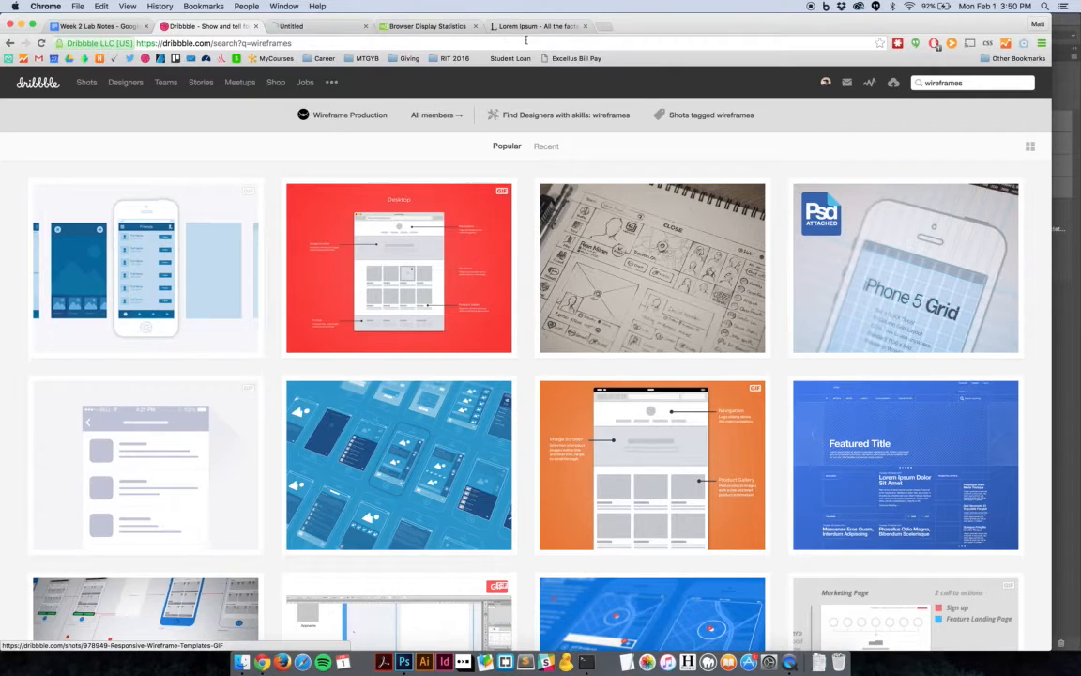
{"action": "left_click", "coordinate": [338, 26]}
{"action": "left_click", "coordinate": [356, 417]}
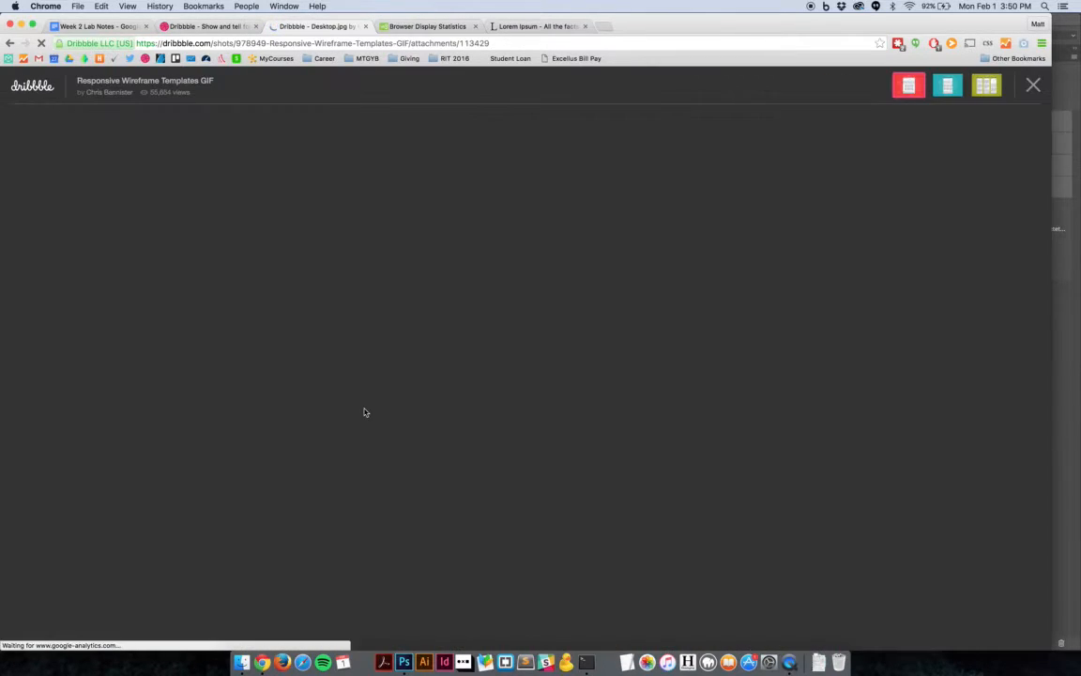
{"action": "scroll", "coordinate": [260, 352], "scroll_direction": "down", "scroll_amount": 5}
{"action": "scroll", "coordinate": [260, 352], "scroll_direction": "up", "scroll_amount": 2}
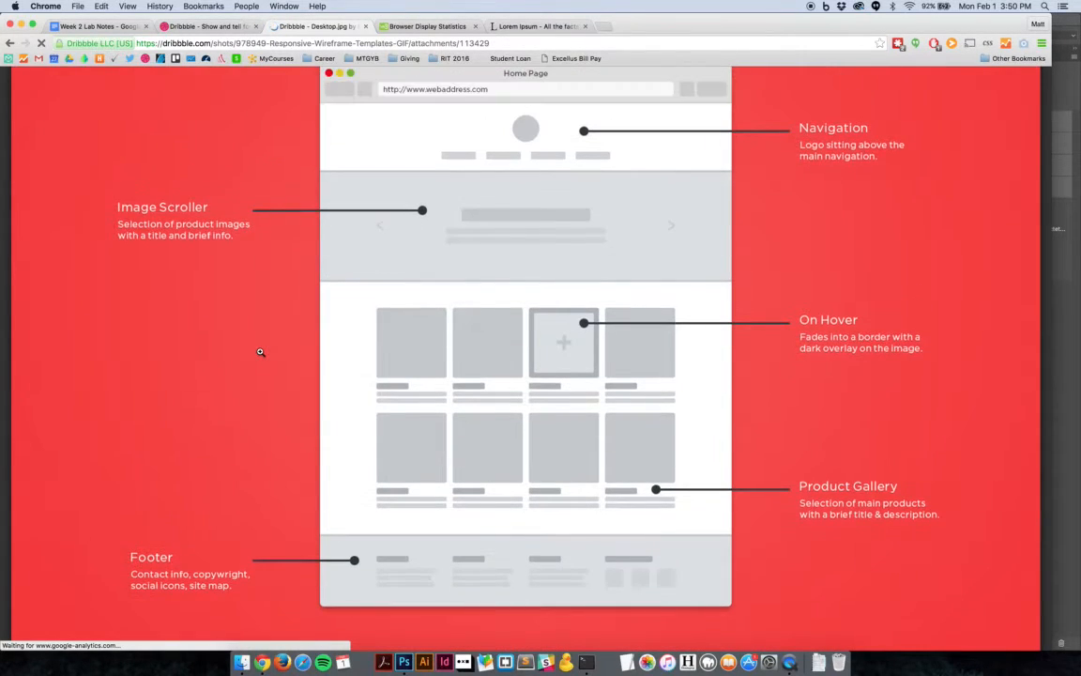
{"action": "scroll", "coordinate": [260, 352], "scroll_direction": "up", "scroll_amount": 2}
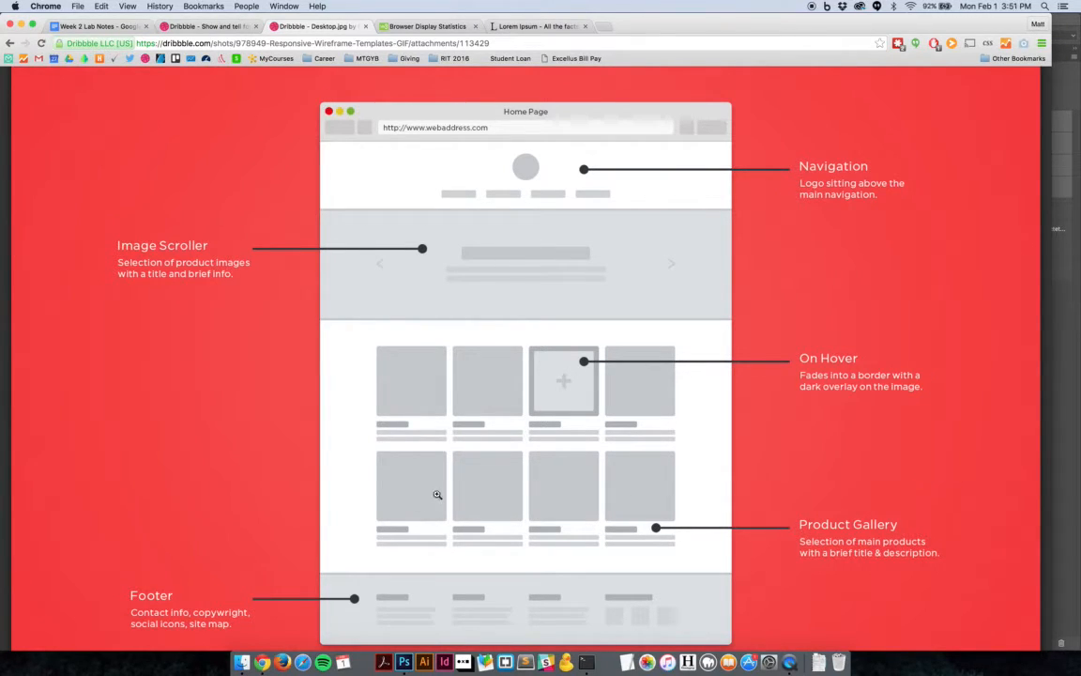
{"action": "scroll", "coordinate": [443, 483], "scroll_direction": "down", "scroll_amount": 2}
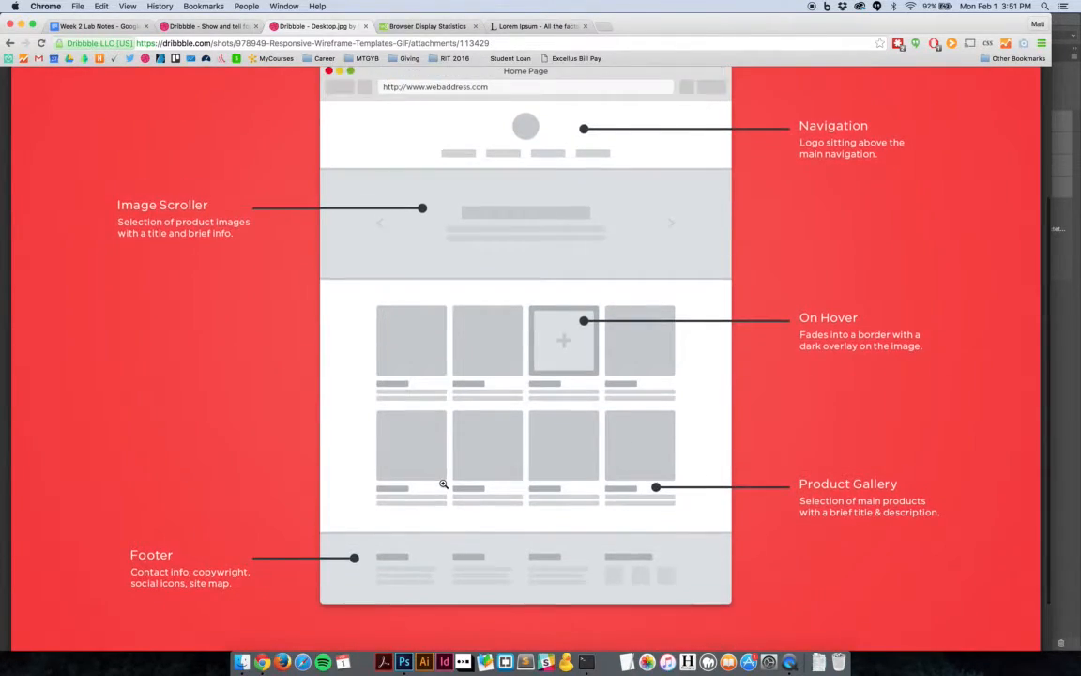
{"action": "scroll", "coordinate": [513, 265], "scroll_direction": "up", "scroll_amount": 2}
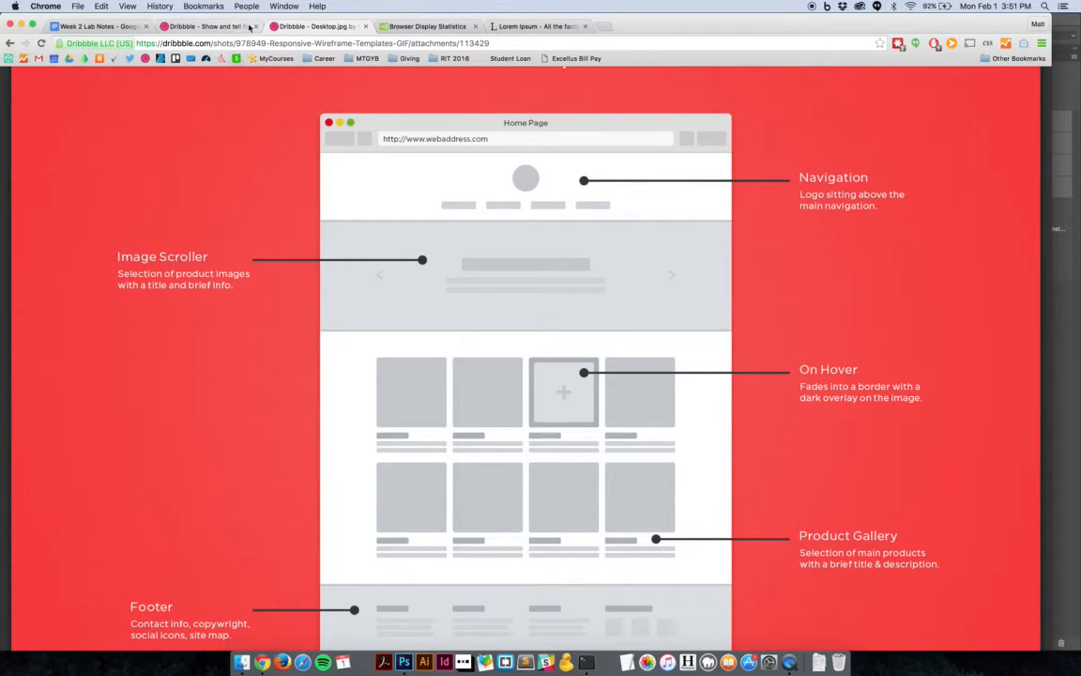
- Close that example, open the attachment of the Blueprint / Wireframe shot and examine its layout from header to footer
{"action": "left_click", "coordinate": [367, 26]}
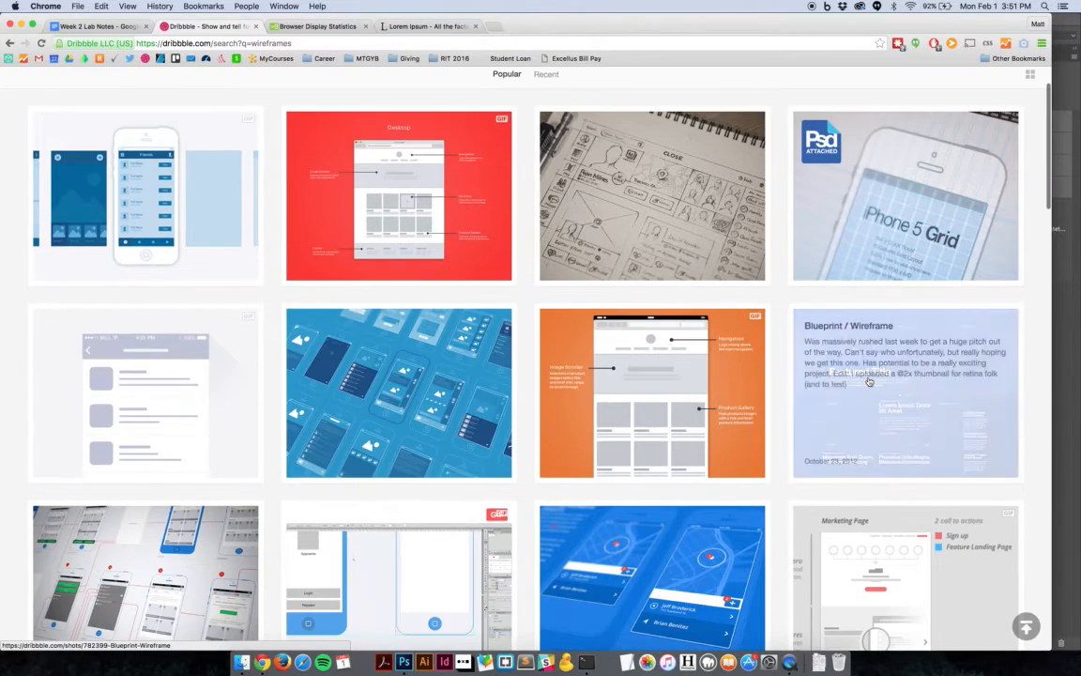
{"action": "left_click", "coordinate": [869, 382], "text": "super"}
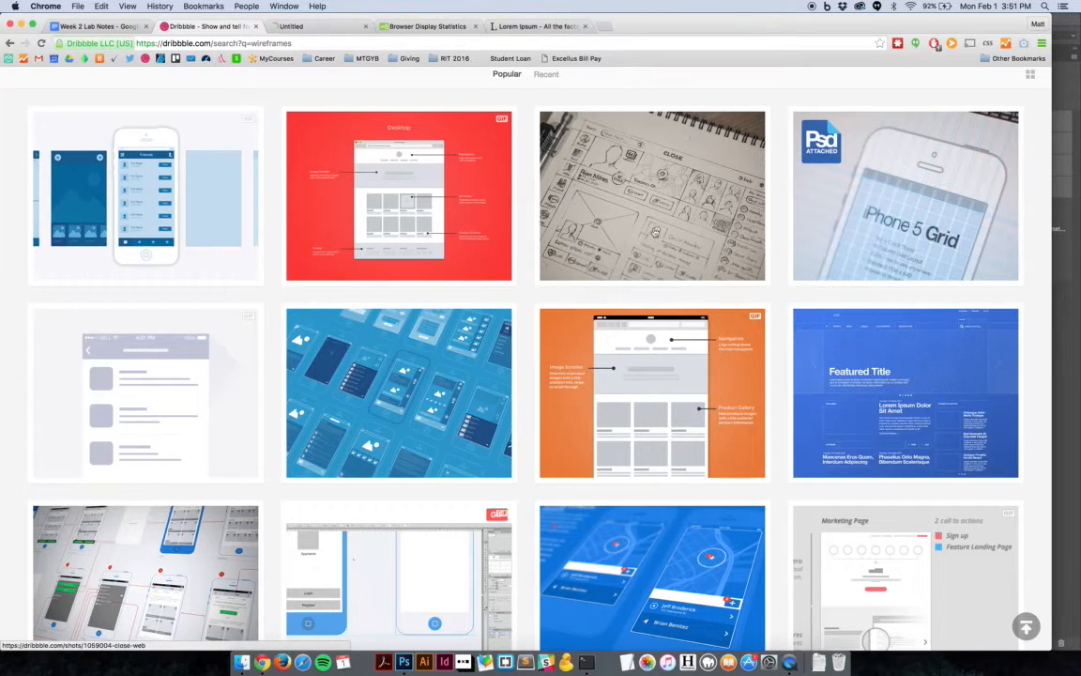
{"action": "left_click", "coordinate": [319, 26]}
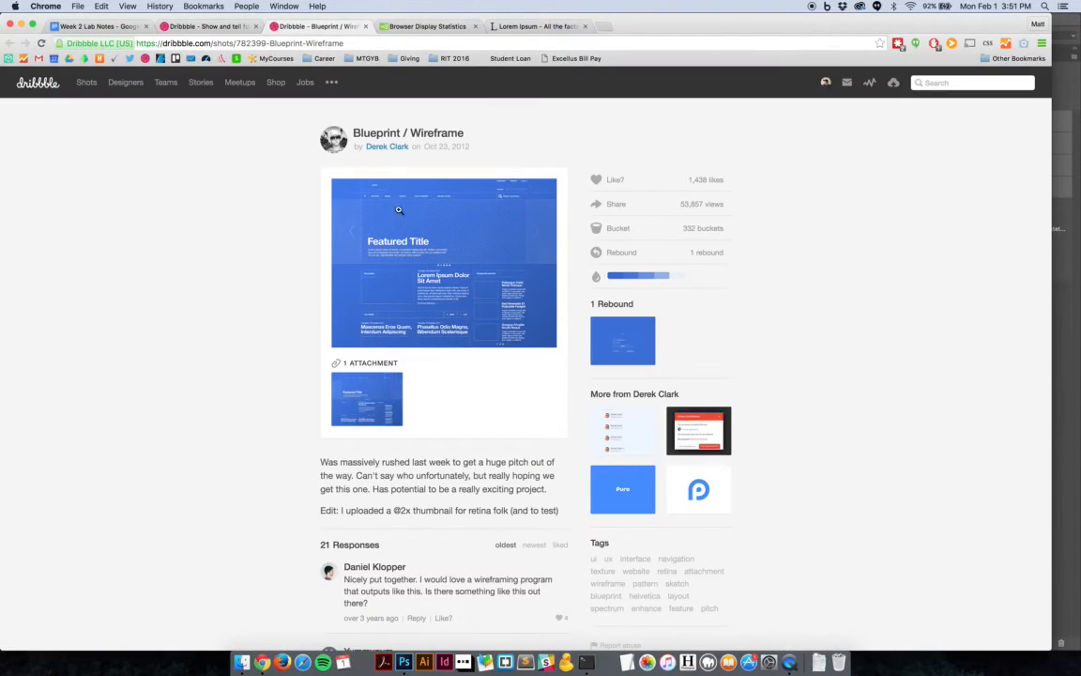
{"action": "left_click", "coordinate": [390, 381]}
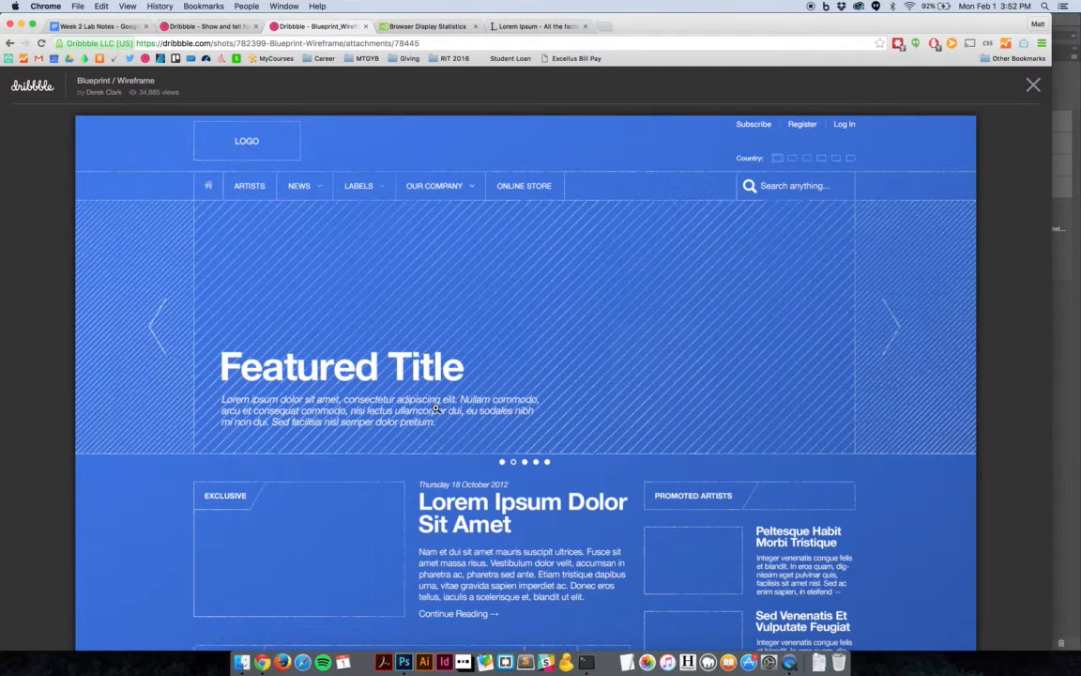
{"action": "scroll", "coordinate": [437, 409], "scroll_direction": "down", "scroll_amount": 5}
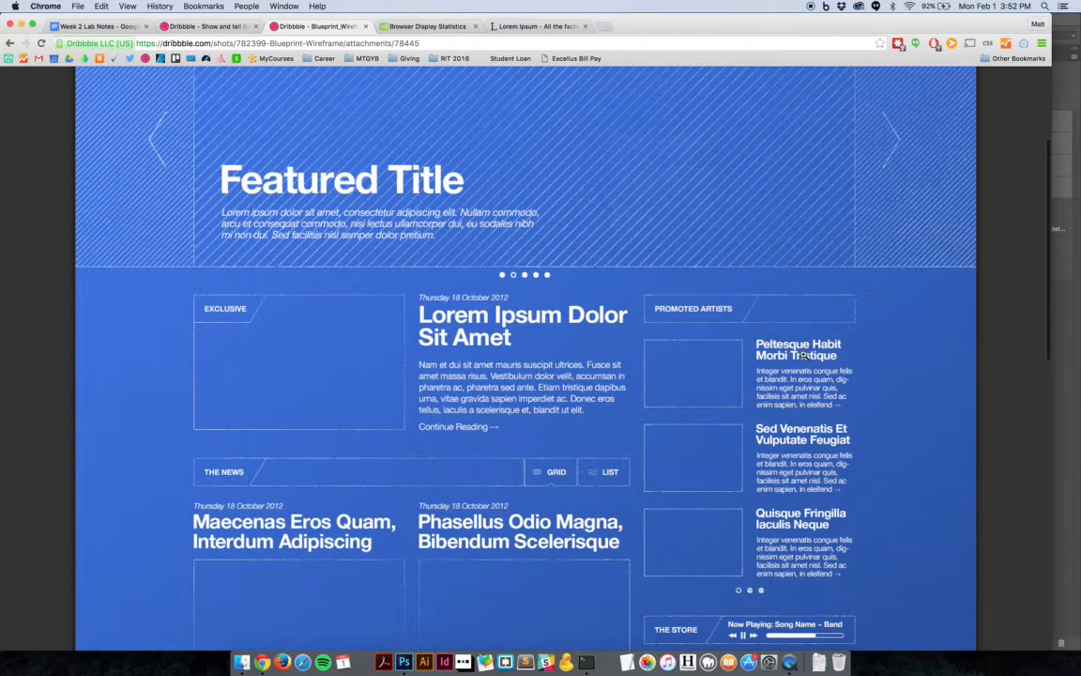
{"action": "scroll", "coordinate": [559, 415], "scroll_direction": "down", "scroll_amount": 10}
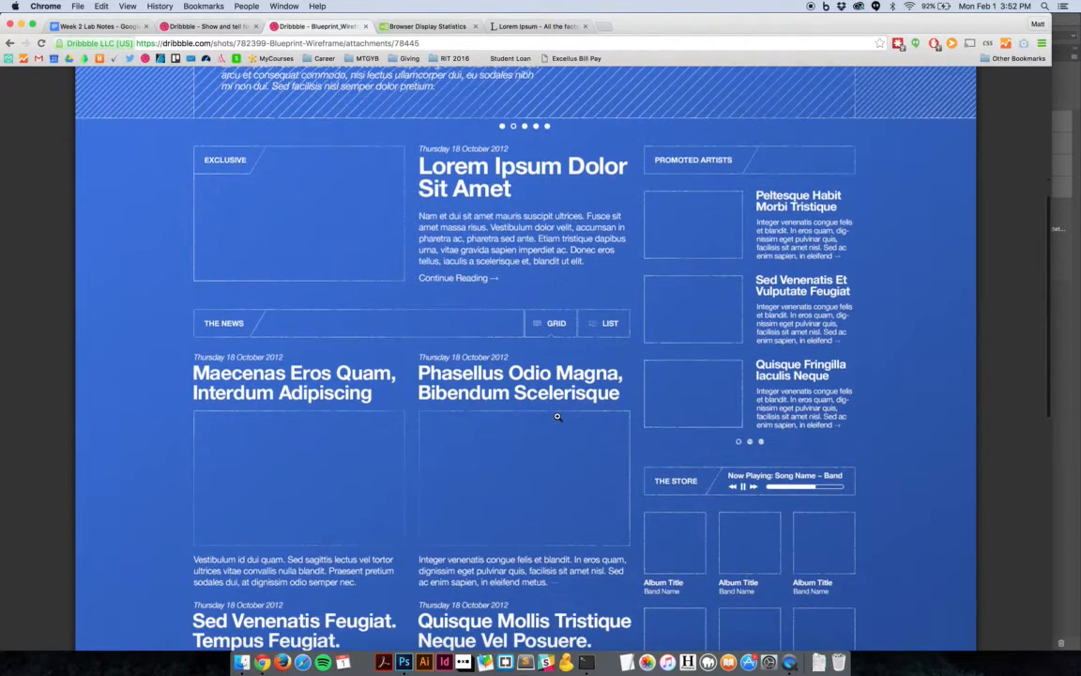
{"action": "scroll", "coordinate": [557, 416], "scroll_direction": "down", "scroll_amount": 7}
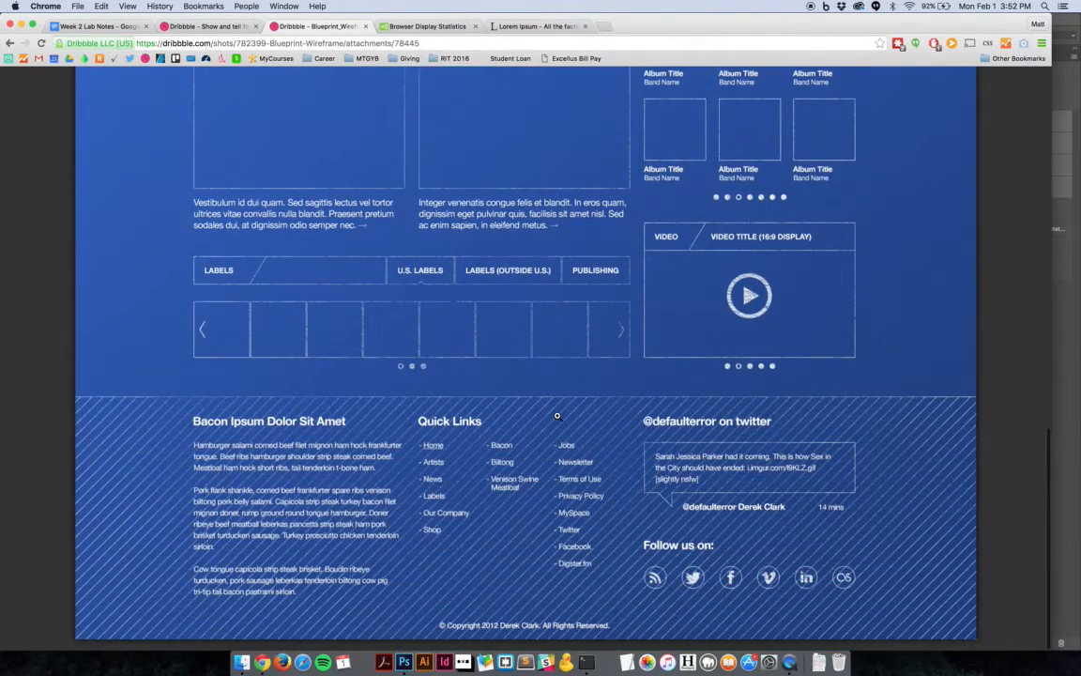
{"action": "scroll", "coordinate": [557, 417], "scroll_direction": "up", "scroll_amount": 15}
{"action": "scroll", "coordinate": [557, 417], "scroll_direction": "up", "scroll_amount": 2}
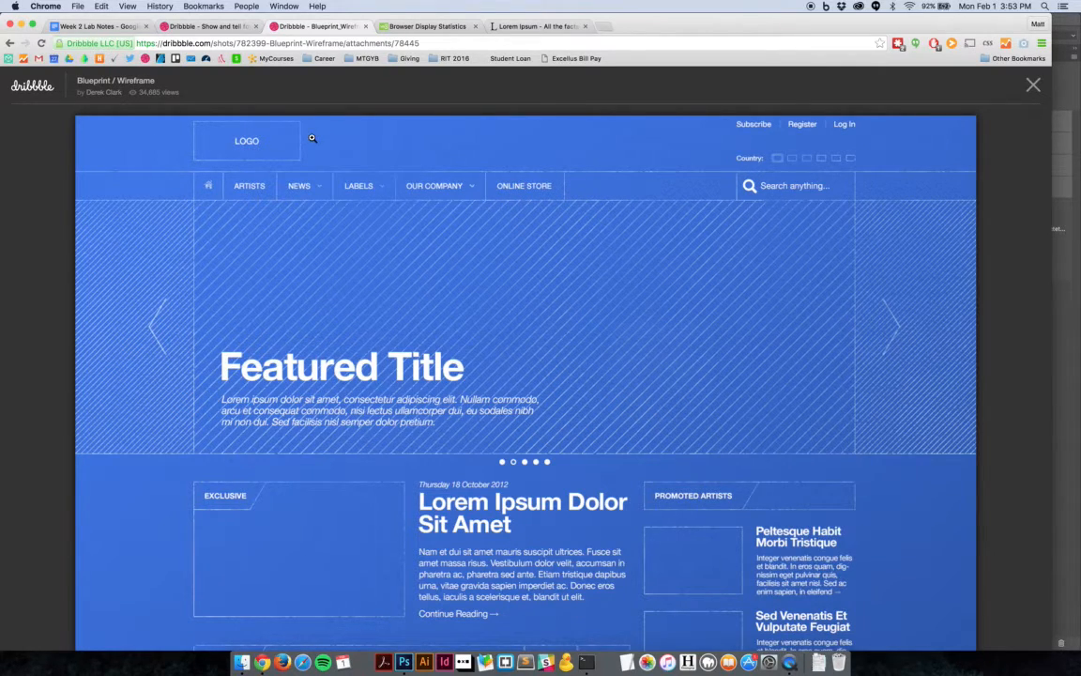
- Reopen the Responsive Wireframe Templates desktop attachment in its own tab and compare its level of detail with the Blueprint / Wireframe example
{"action": "key", "text": "F2"}
{"action": "left_click", "coordinate": [208, 26]}
{"action": "right_click", "coordinate": [404, 173]}
{"action": "left_click", "coordinate": [404, 174]}
{"action": "left_click", "coordinate": [430, 26]}
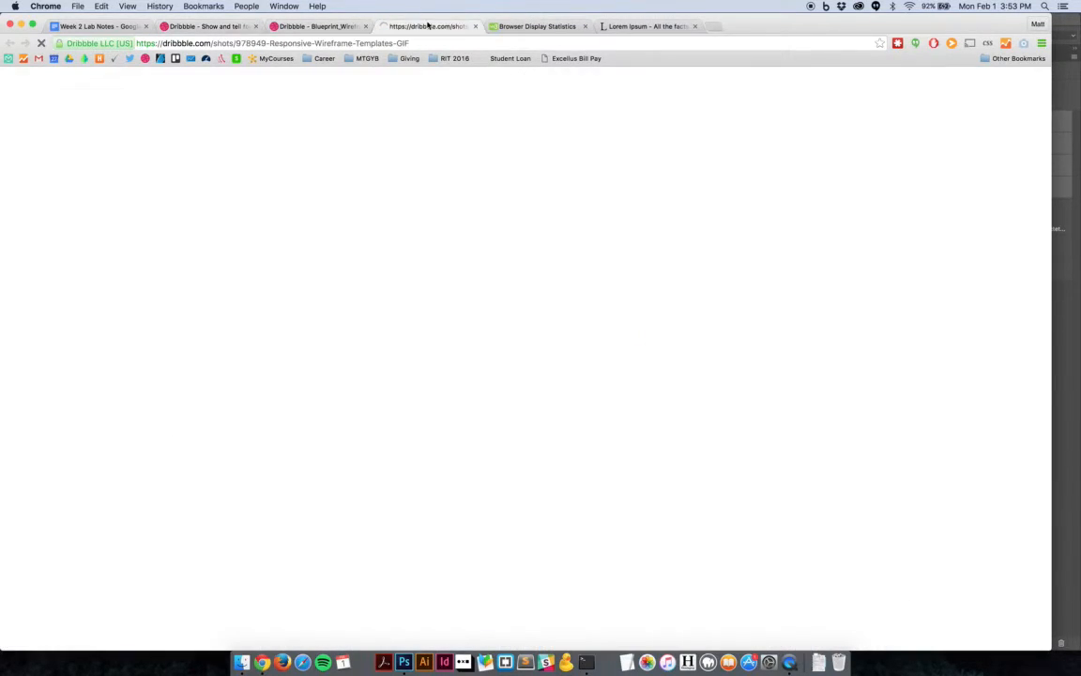
{"action": "left_click", "coordinate": [430, 231]}
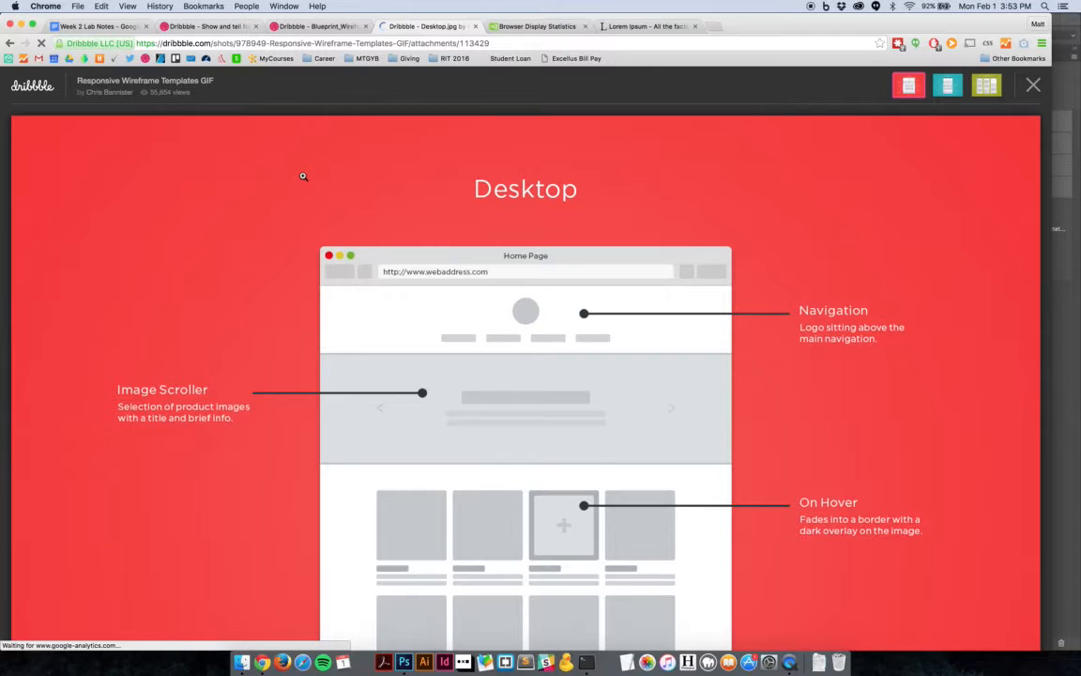
{"action": "scroll", "coordinate": [303, 176], "scroll_direction": "down", "scroll_amount": 3}
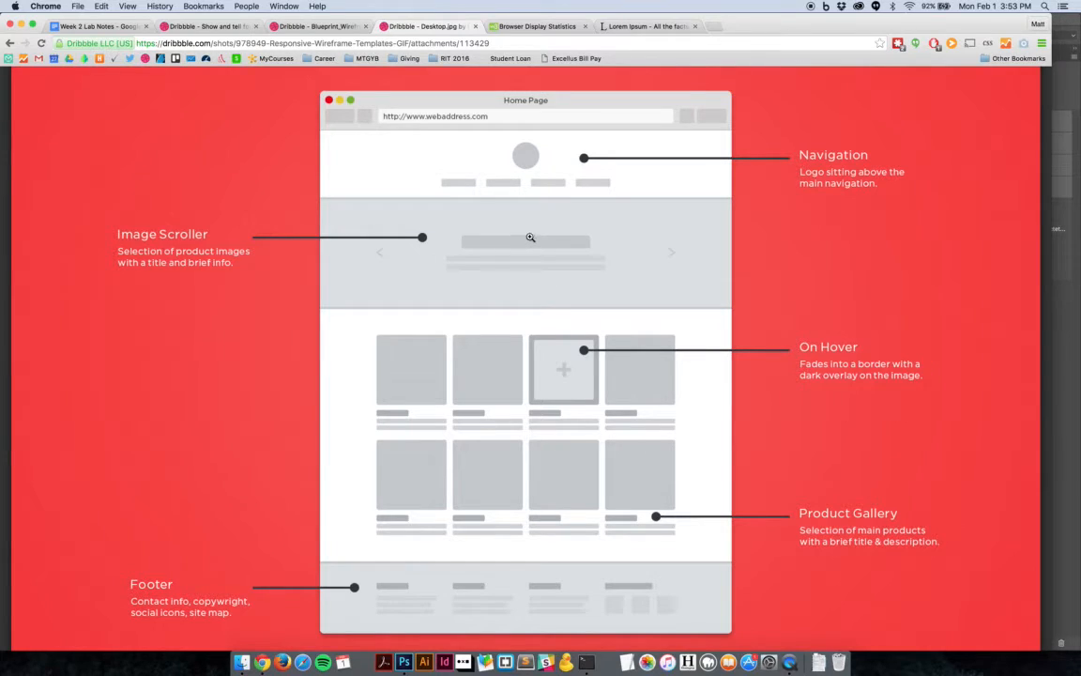
{"action": "left_click", "coordinate": [310, 27]}
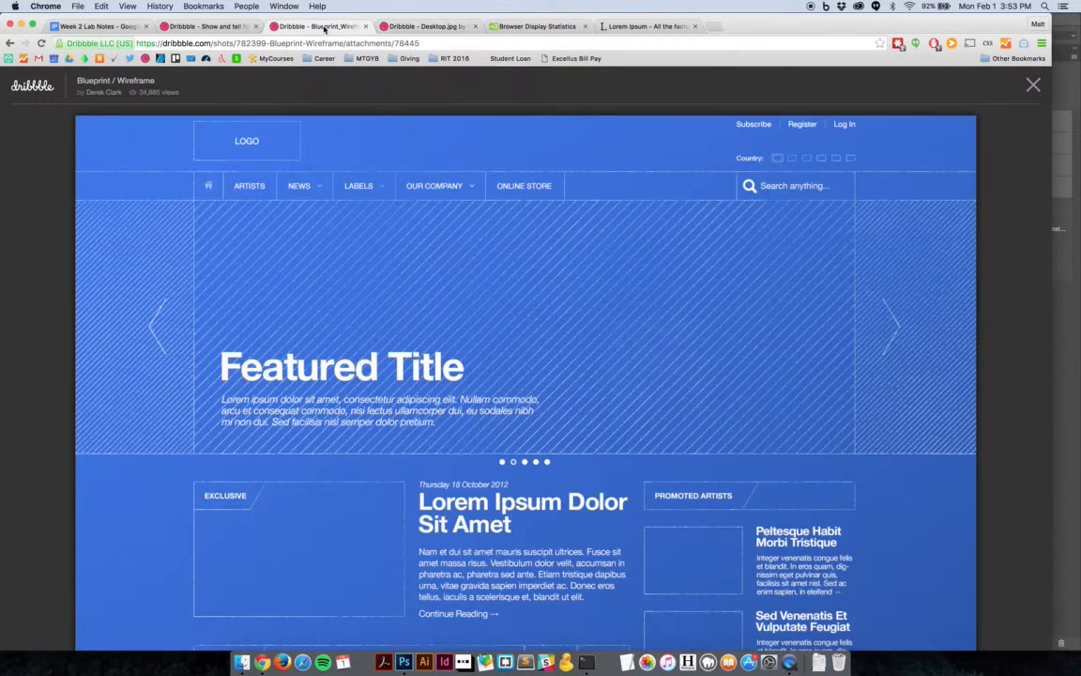
- Look over the Blueprint / Wireframe attachment once more and return to the start of the Dribbble wireframes search results
{"action": "scroll", "coordinate": [510, 278], "scroll_direction": "down", "scroll_amount": 1}
{"action": "scroll", "coordinate": [510, 279], "scroll_direction": "up", "scroll_amount": 1}
{"action": "scroll", "coordinate": [606, 322], "scroll_direction": "down", "scroll_amount": 5}
{"action": "scroll", "coordinate": [605, 322], "scroll_direction": "up", "scroll_amount": 1}
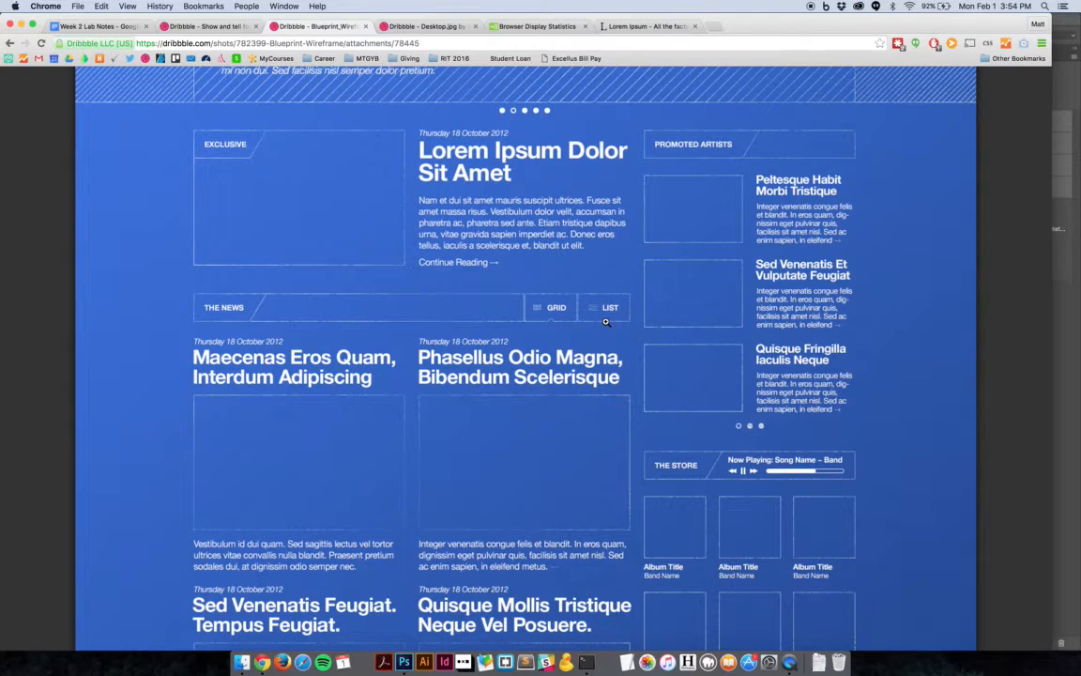
{"action": "scroll", "coordinate": [606, 322], "scroll_direction": "up", "scroll_amount": 5}
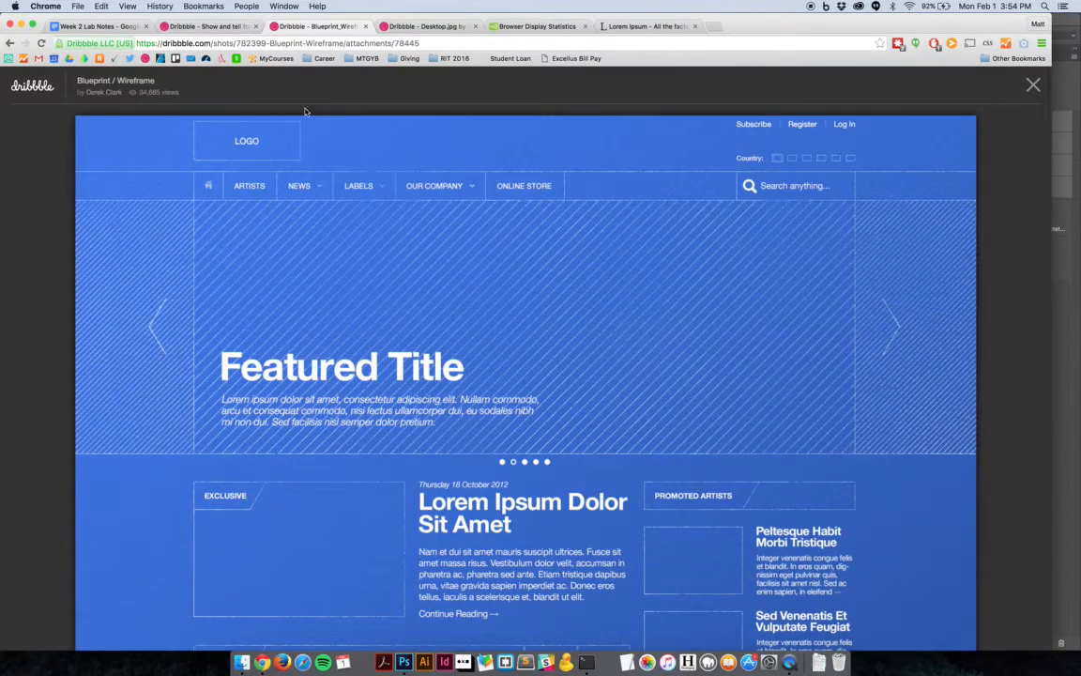
{"action": "left_click", "coordinate": [223, 27]}
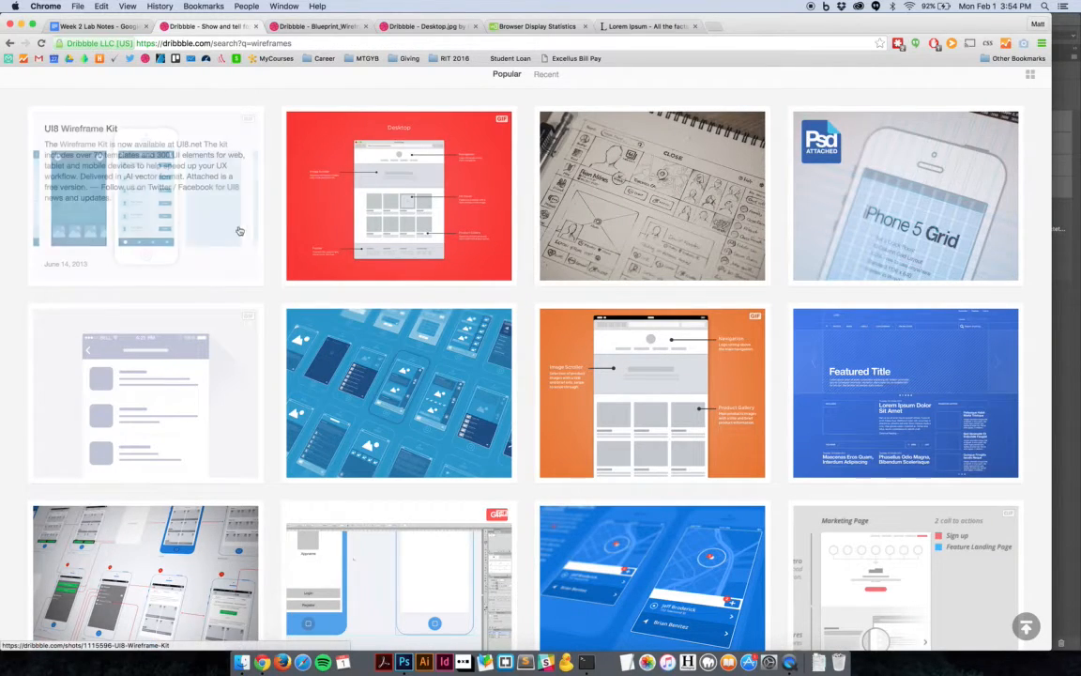
{"action": "scroll", "coordinate": [253, 206], "scroll_direction": "up", "scroll_amount": 2}
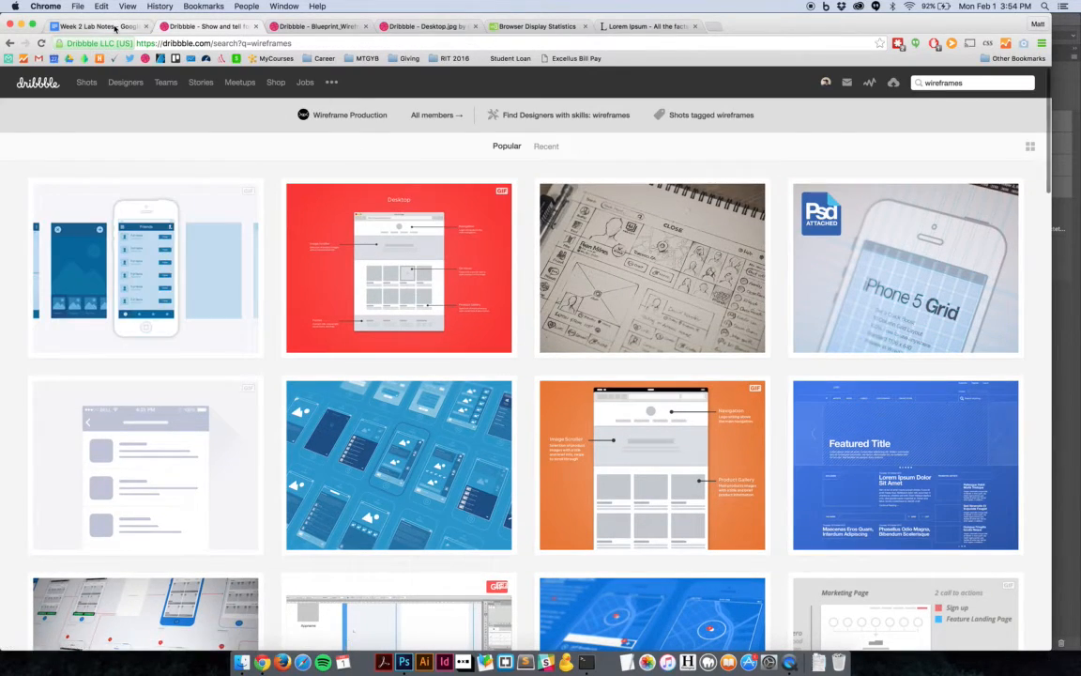
- Review the Week 2 Lab Notes, highlighting the document setup topics and then the wireframe fidelity levels
{"action": "left_click", "coordinate": [94, 27]}
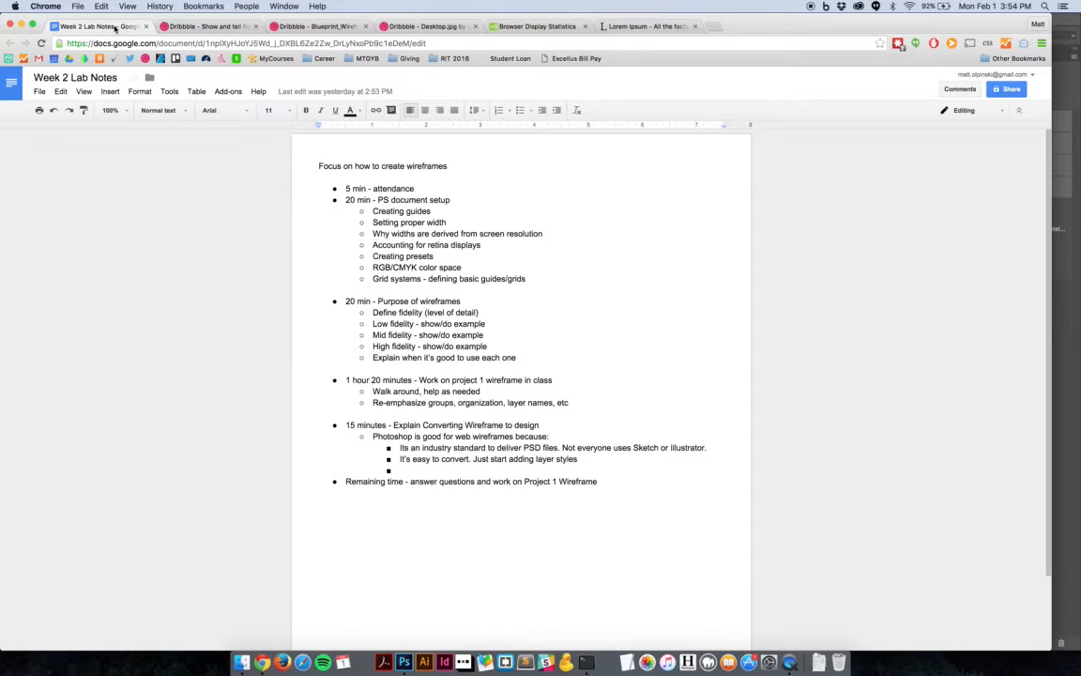
{"action": "left_click_drag", "start_coordinate": [481, 245], "coordinate": [363, 216]}
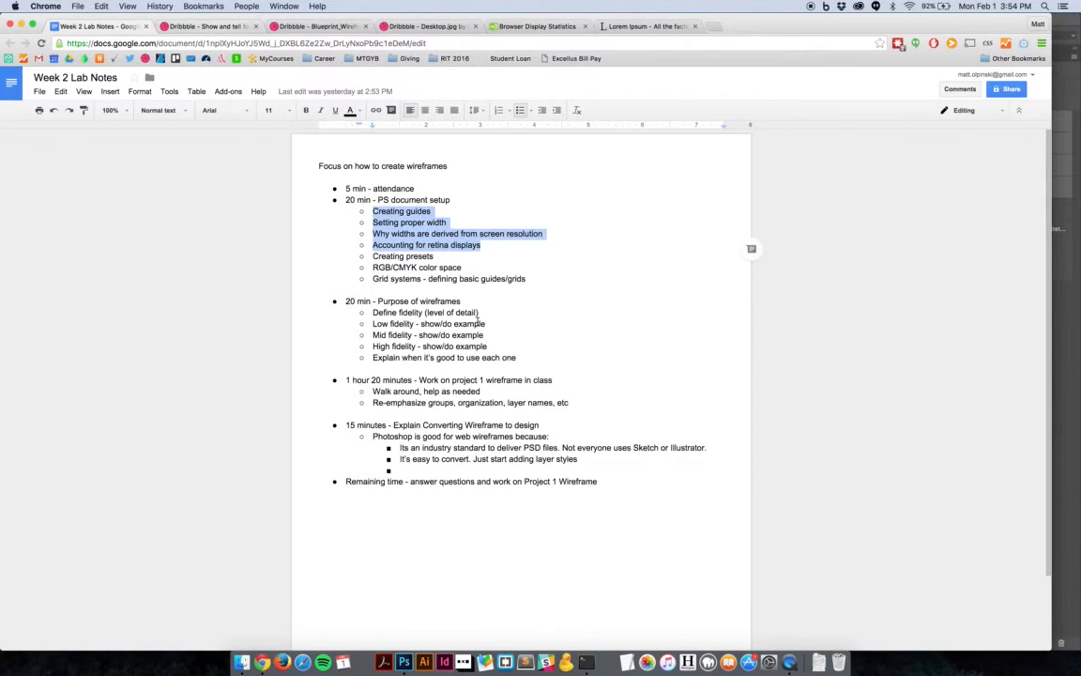
{"action": "left_click_drag", "start_coordinate": [398, 313], "coordinate": [477, 348]}
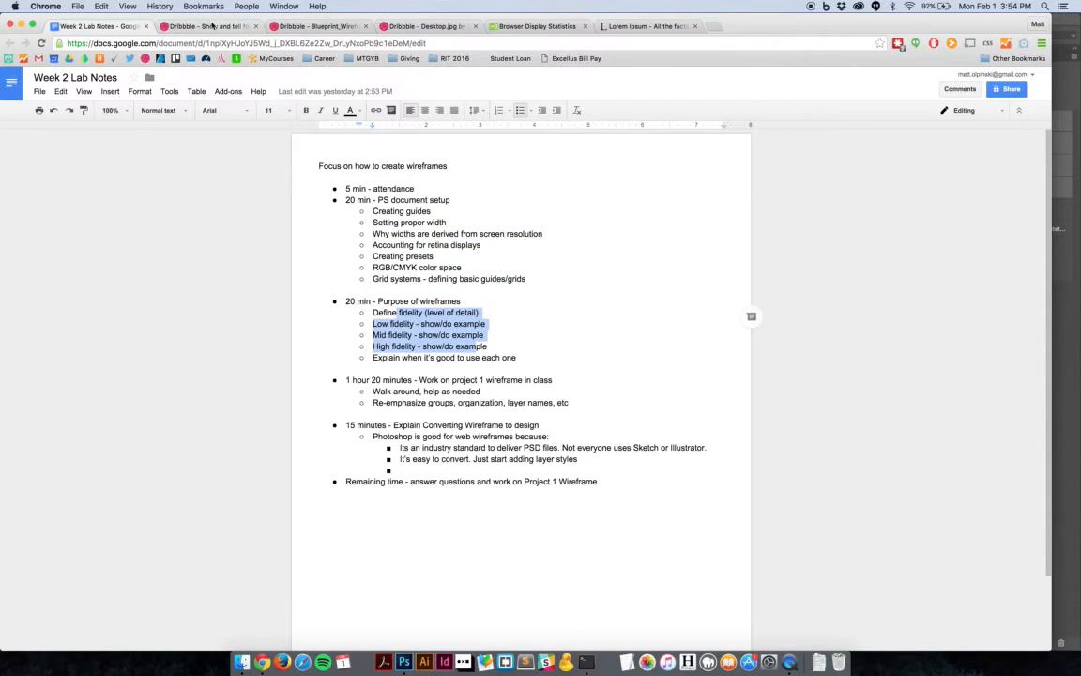
- Revisit the Dribbble search results, the Blueprint / Wireframe example and the Responsive Wireframe Templates desktop example in turn
{"action": "left_click", "coordinate": [211, 27]}
{"action": "left_click", "coordinate": [314, 27]}
{"action": "left_click", "coordinate": [431, 26]}
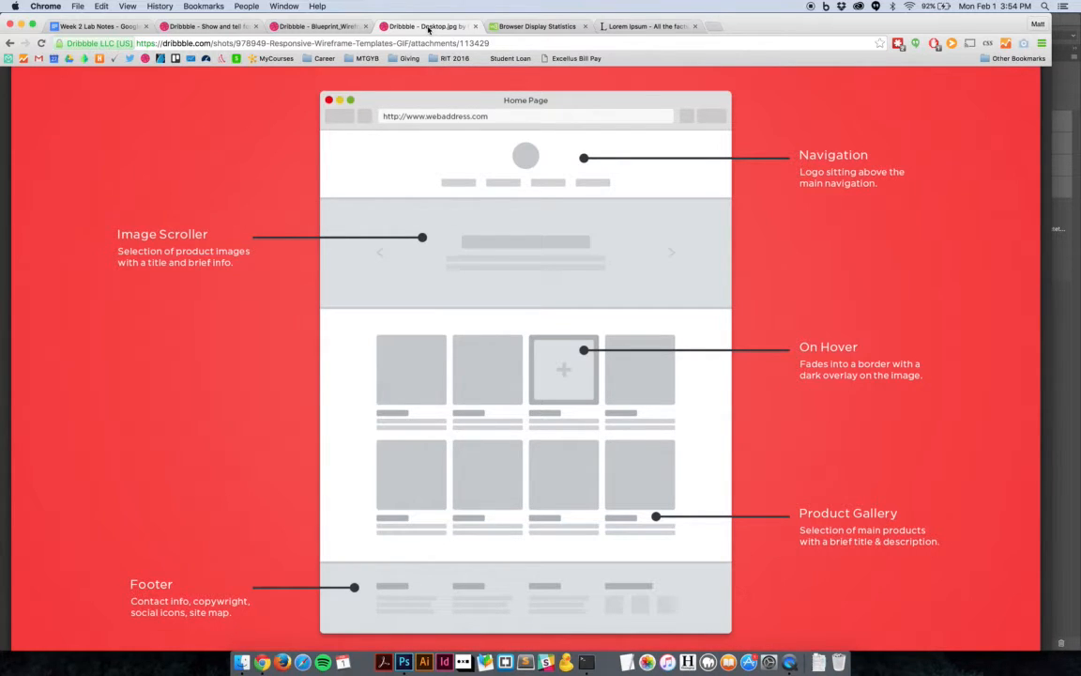
- Open the close web shot's attachment from the search results, examine the hand-drawn wireframe, and return to the Blueprint / Wireframe example
{"action": "left_click", "coordinate": [204, 26]}
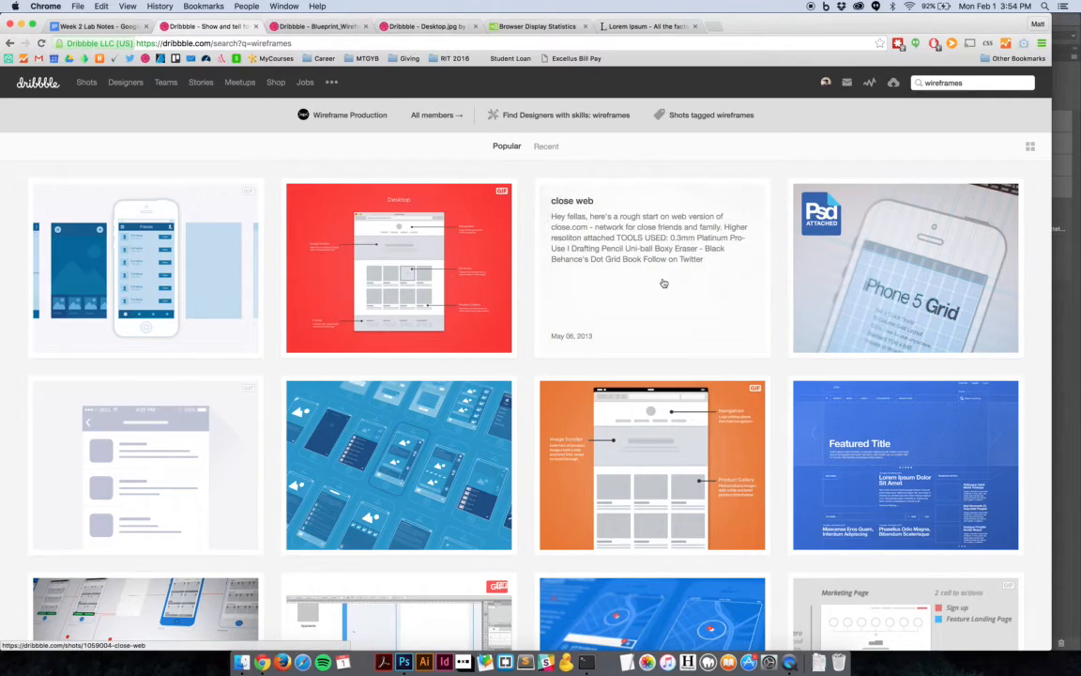
{"action": "left_click", "coordinate": [630, 168]}
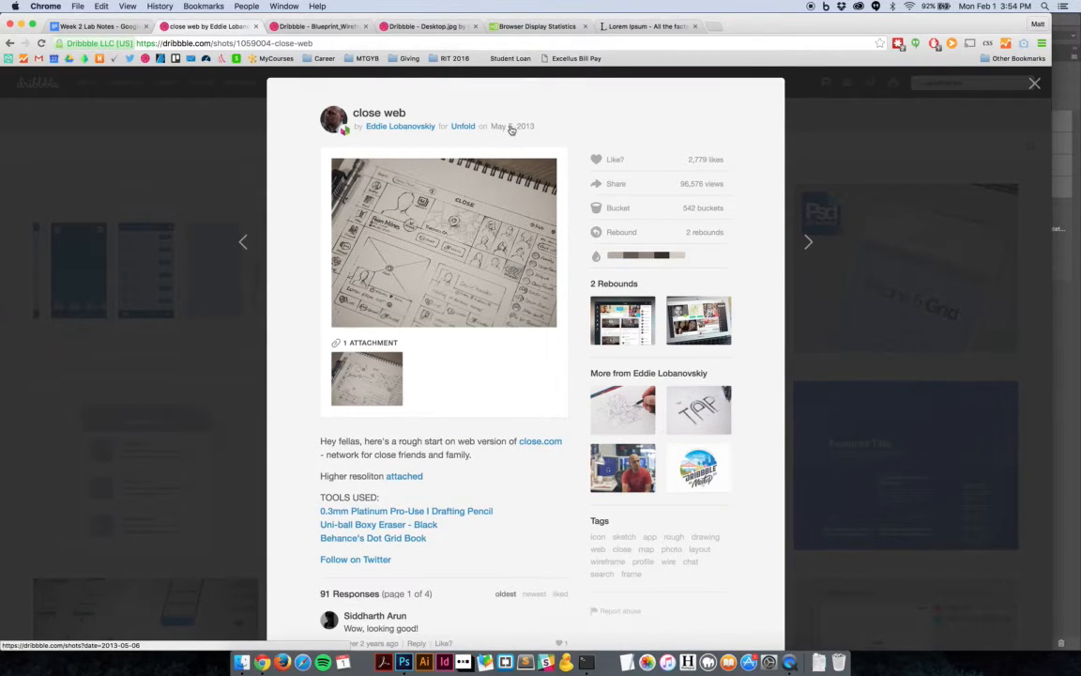
{"action": "left_click", "coordinate": [366, 378]}
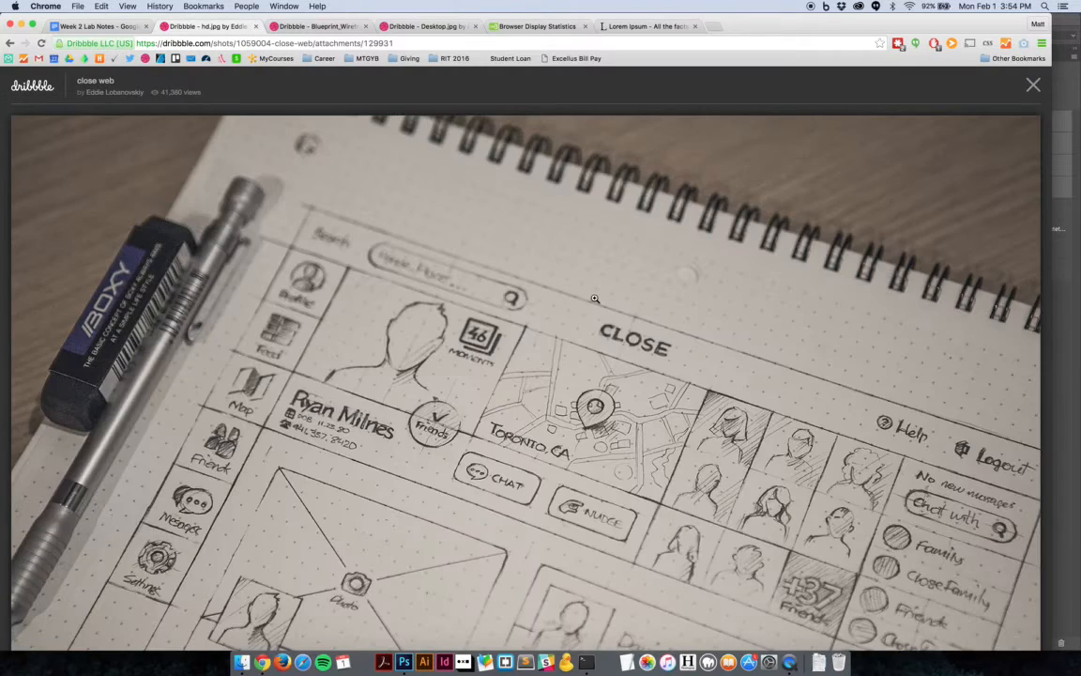
{"action": "scroll", "coordinate": [594, 298], "scroll_direction": "down", "scroll_amount": 3}
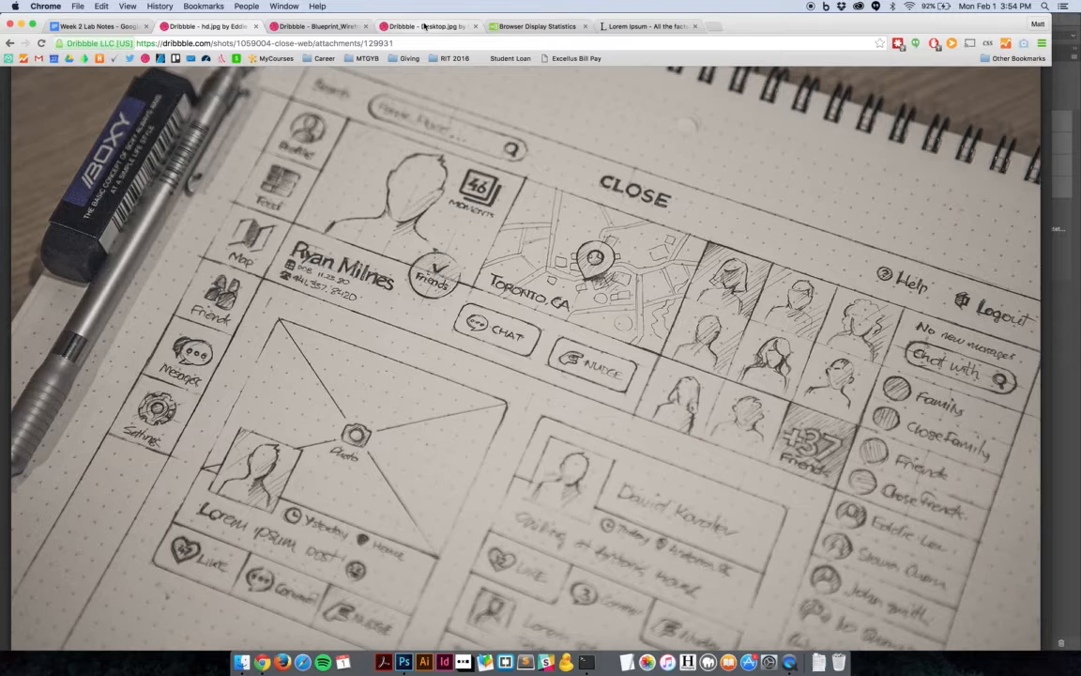
{"action": "left_click", "coordinate": [319, 27]}
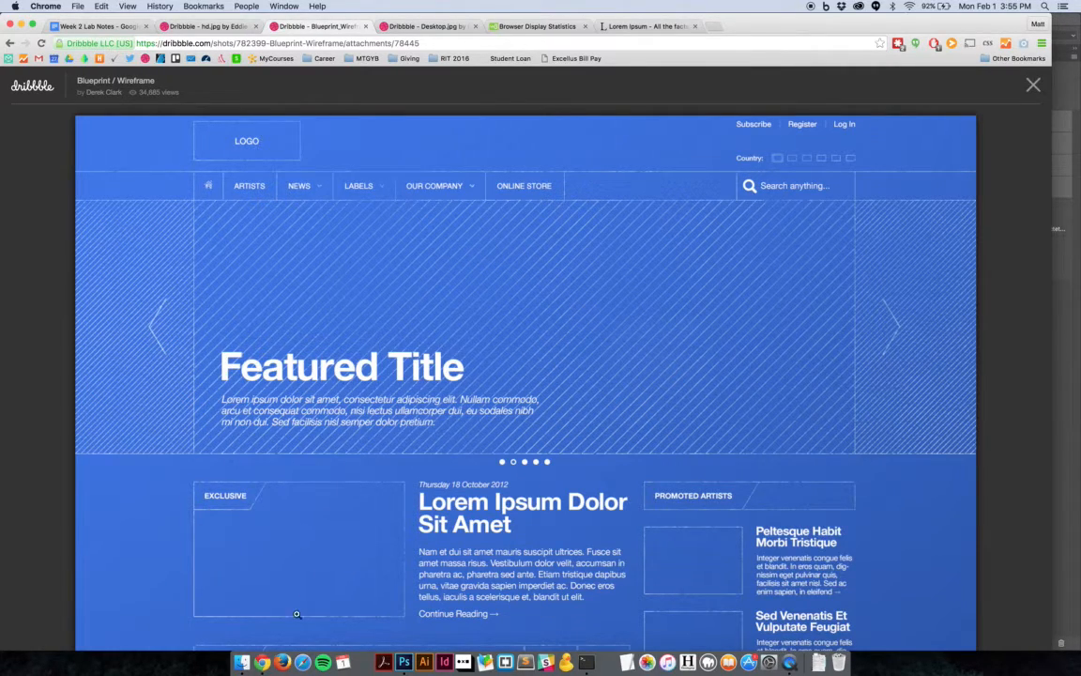
- In Finder, open profile-public.psd from the Heighbor client's Wireframes > Version 1 > PSD folder in Photoshop and view it at 100%
{"action": "left_click", "coordinate": [241, 662]}
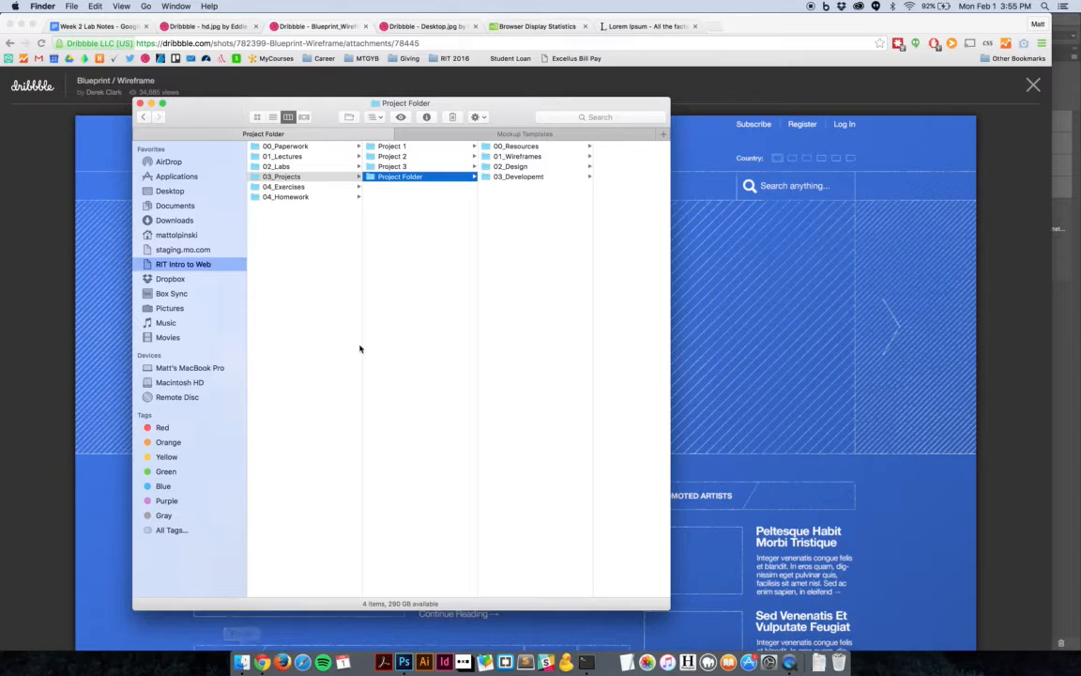
{"action": "left_click", "coordinate": [182, 204]}
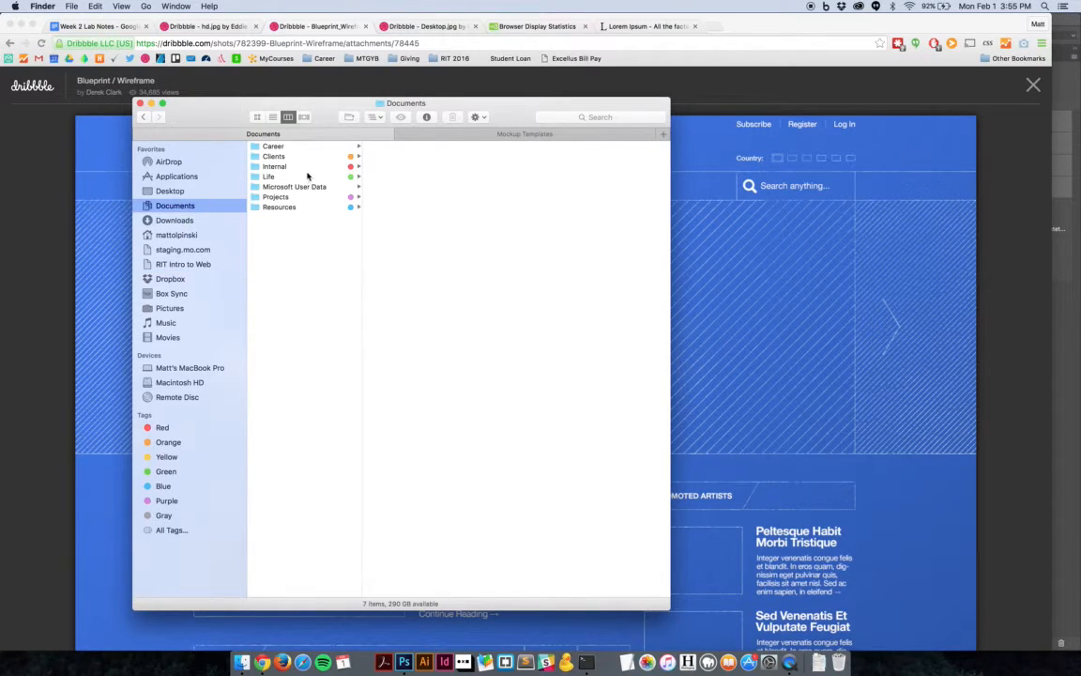
{"action": "left_click", "coordinate": [307, 167]}
{"action": "left_click", "coordinate": [321, 155]}
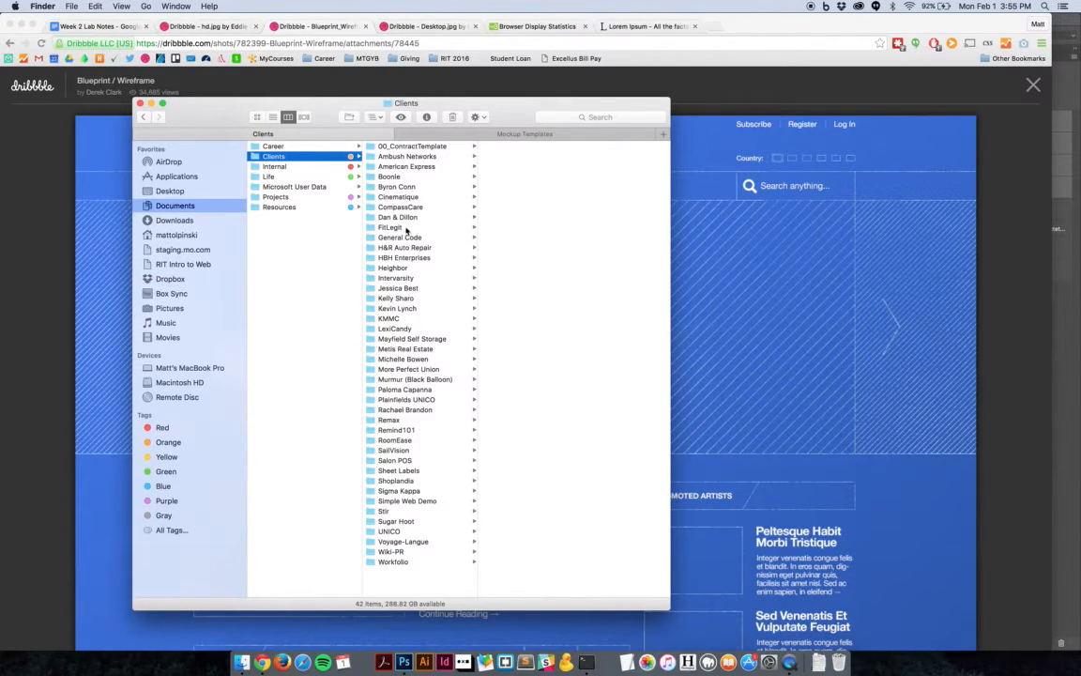
{"action": "left_click", "coordinate": [380, 267]}
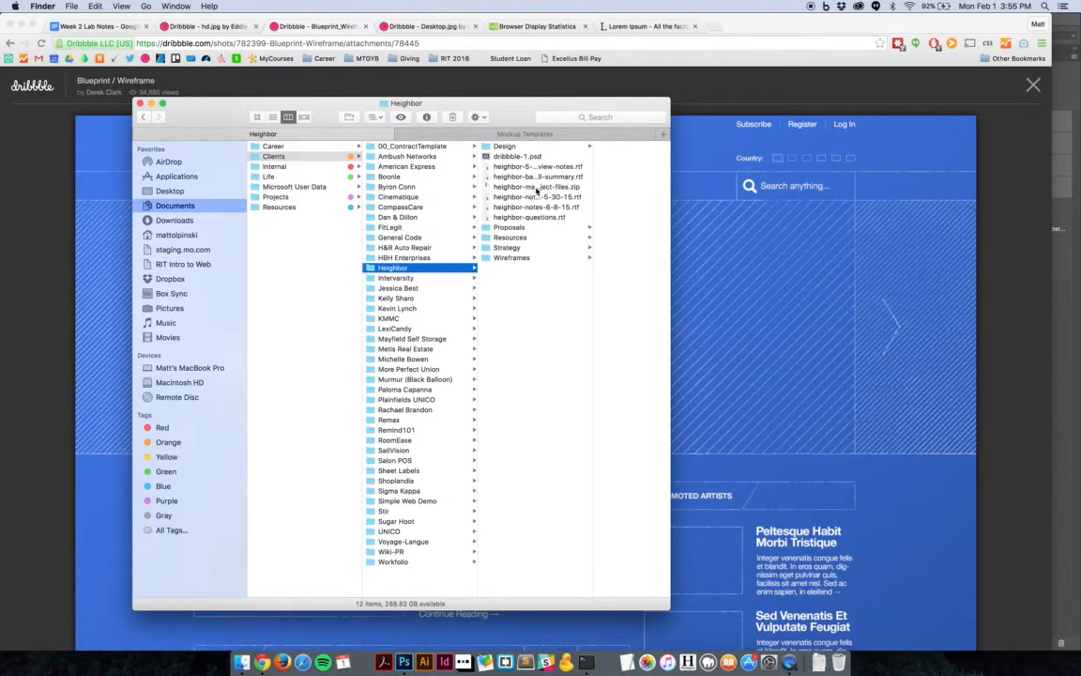
{"action": "left_click", "coordinate": [514, 257]}
{"action": "left_click", "coordinate": [573, 147]}
{"action": "left_click", "coordinate": [577, 156]}
{"action": "left_click", "coordinate": [567, 247]}
{"action": "double_click", "coordinate": [521, 249]}
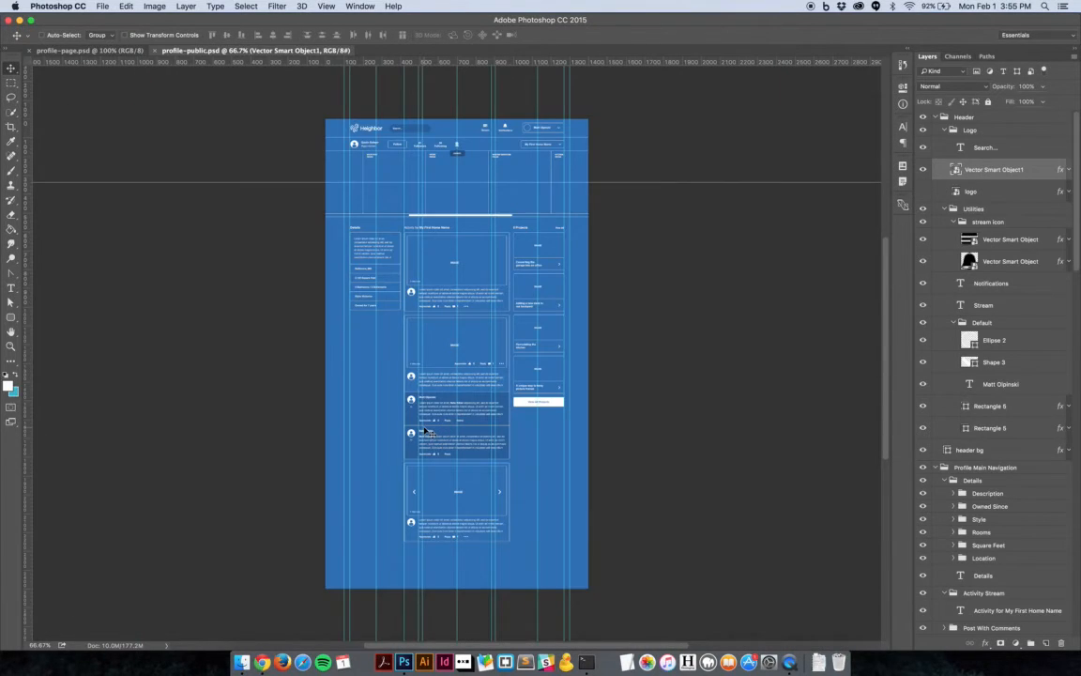
{"action": "key", "text": "super+equal"}
{"action": "scroll", "coordinate": [425, 428], "scroll_direction": "up", "scroll_amount": 5}
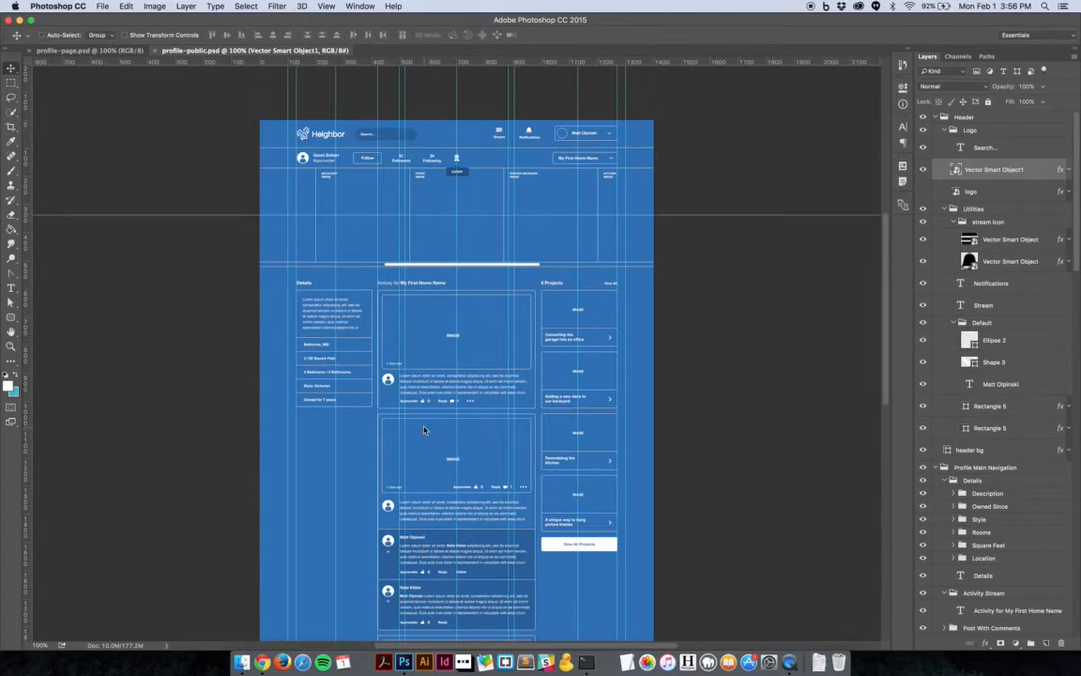
- In Finder, open the finished design version of profile-public.psd from the Heighbor client's Design > PSD folder
{"action": "left_click", "coordinate": [241, 664]}
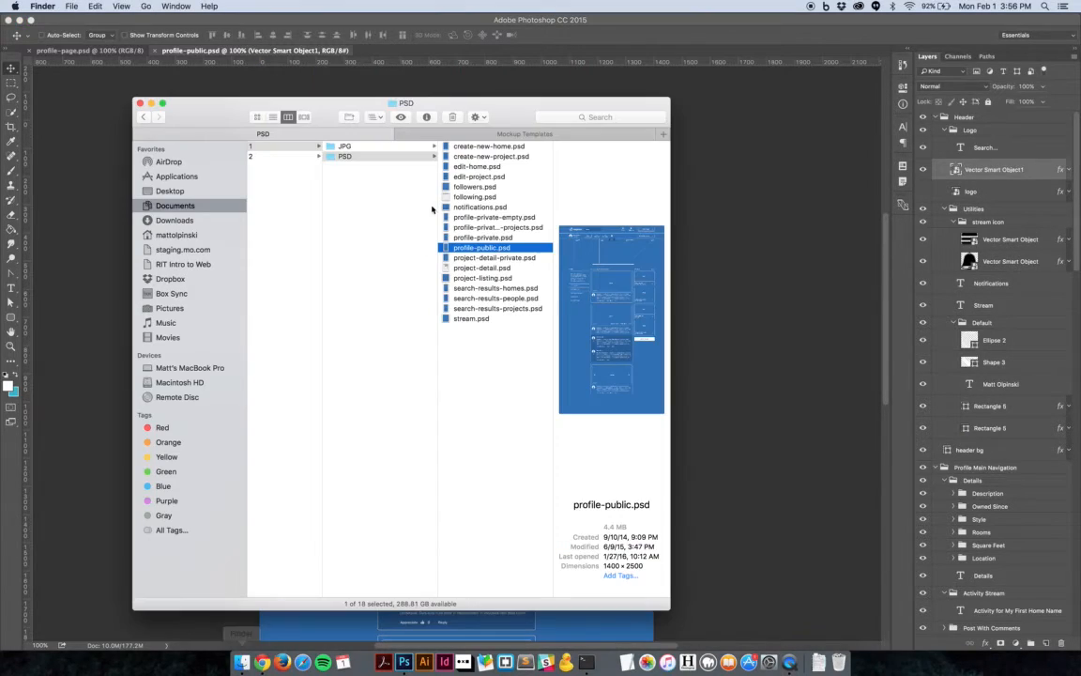
{"action": "left_click", "coordinate": [338, 222]}
{"action": "left_click", "coordinate": [318, 226]}
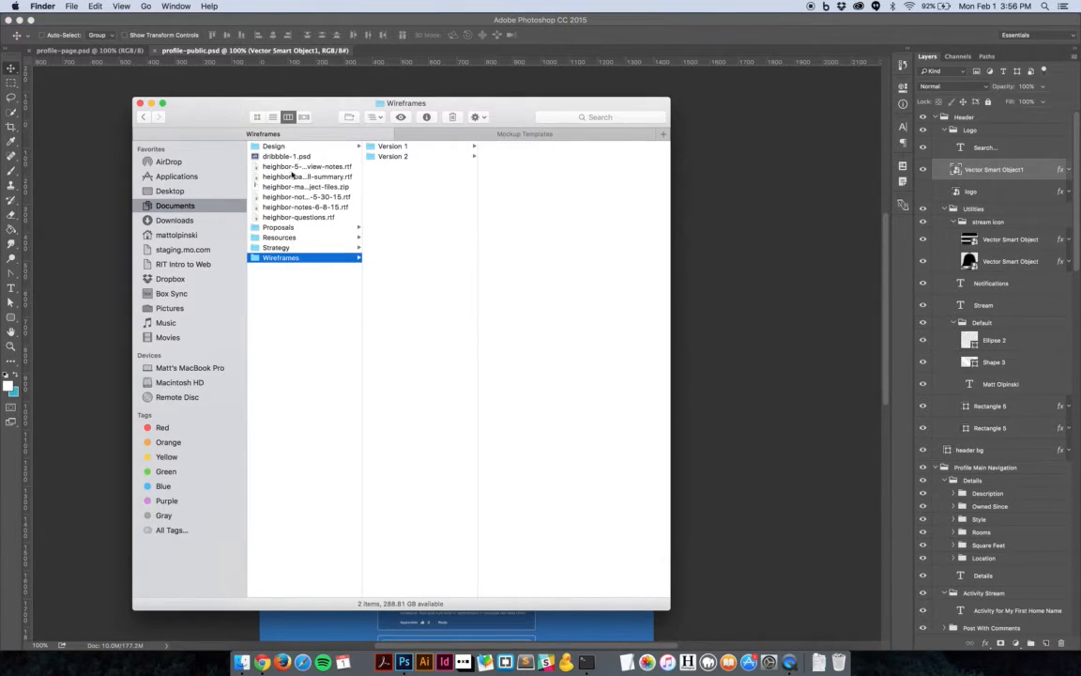
{"action": "left_click", "coordinate": [267, 146]}
{"action": "left_click", "coordinate": [418, 237]}
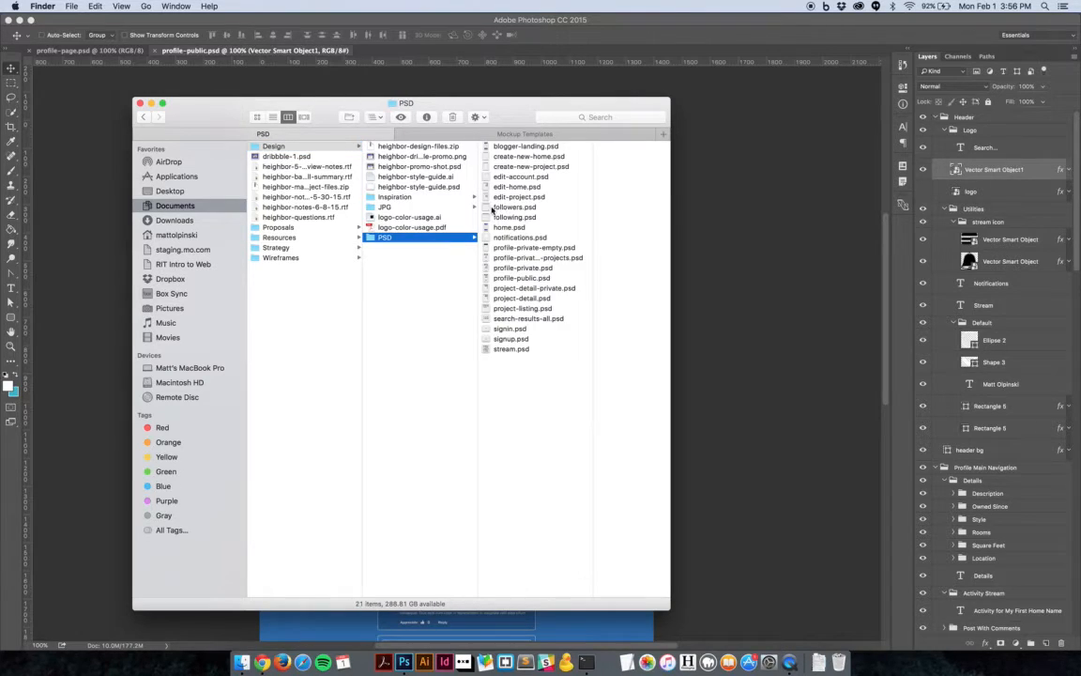
{"action": "double_click", "coordinate": [525, 280]}
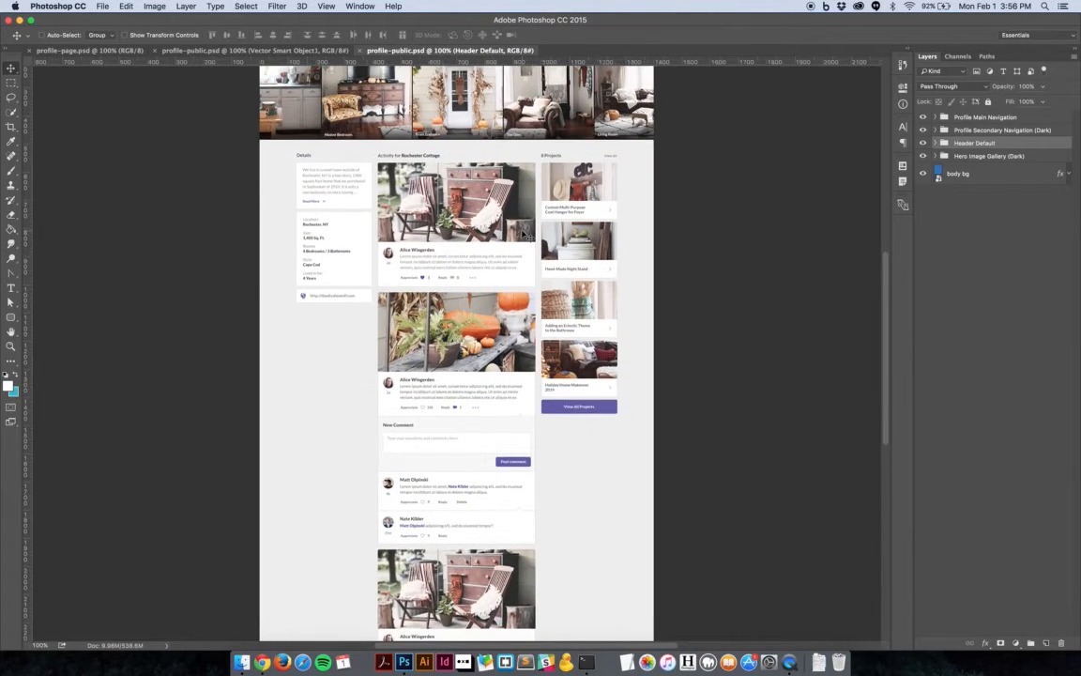
- Compare the blue wireframe and the finished design of profile-public.psd by switching between the two documents
{"action": "scroll", "coordinate": [523, 232], "scroll_direction": "up", "scroll_amount": 3}
{"action": "left_click", "coordinate": [269, 50]}
{"action": "left_click", "coordinate": [415, 50]}
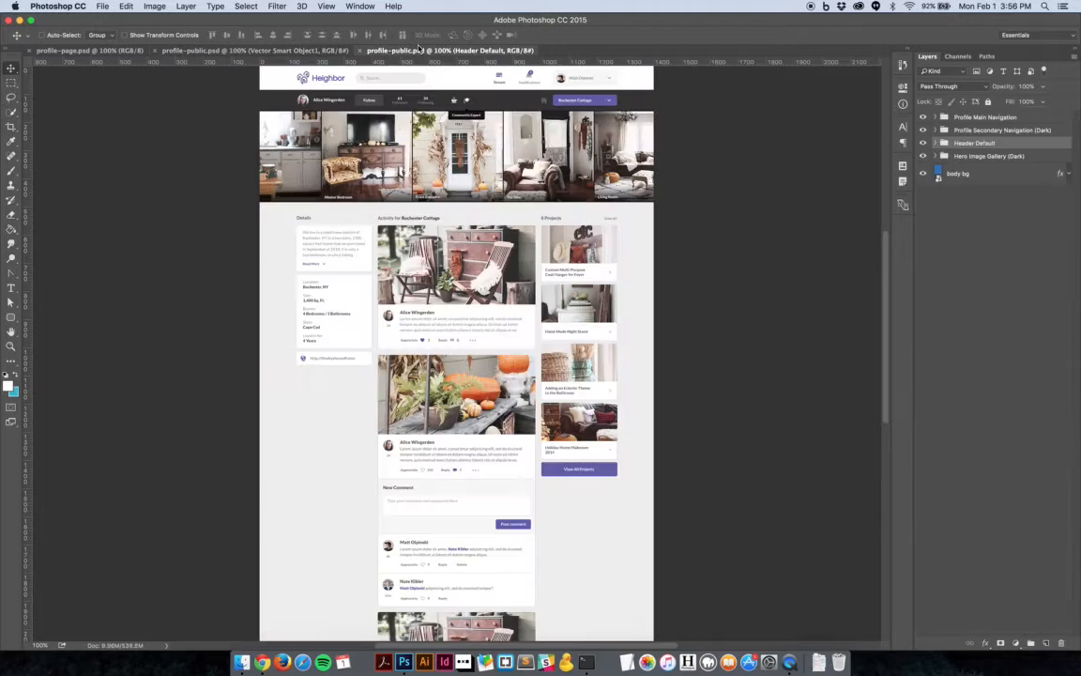
{"action": "left_click", "coordinate": [283, 51]}
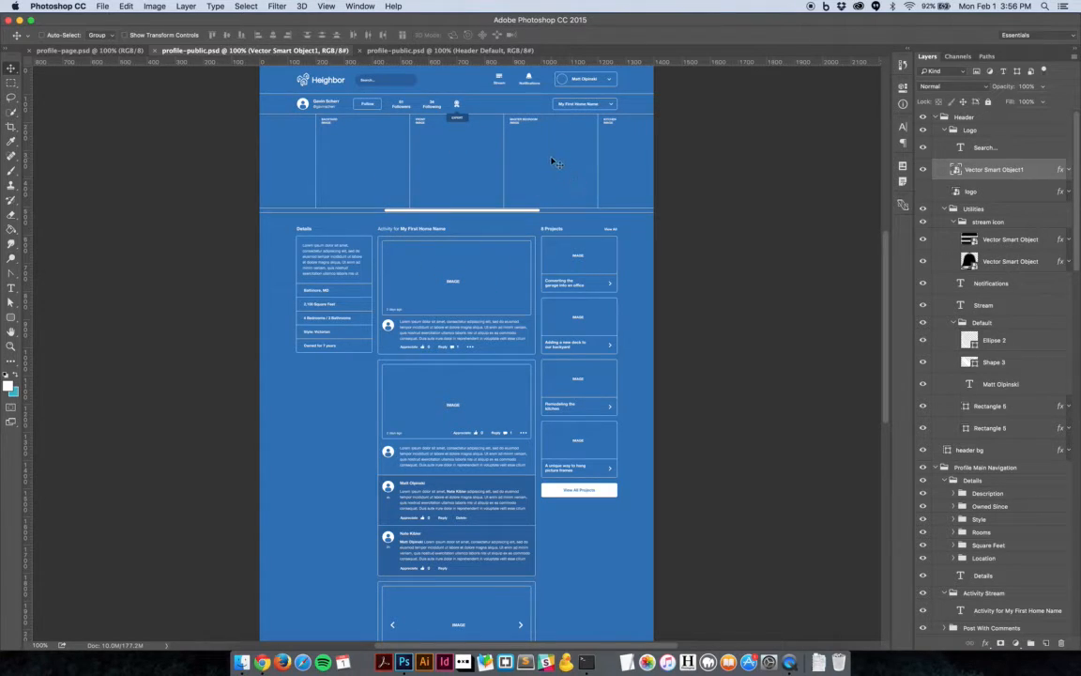
{"action": "left_click", "coordinate": [417, 51]}
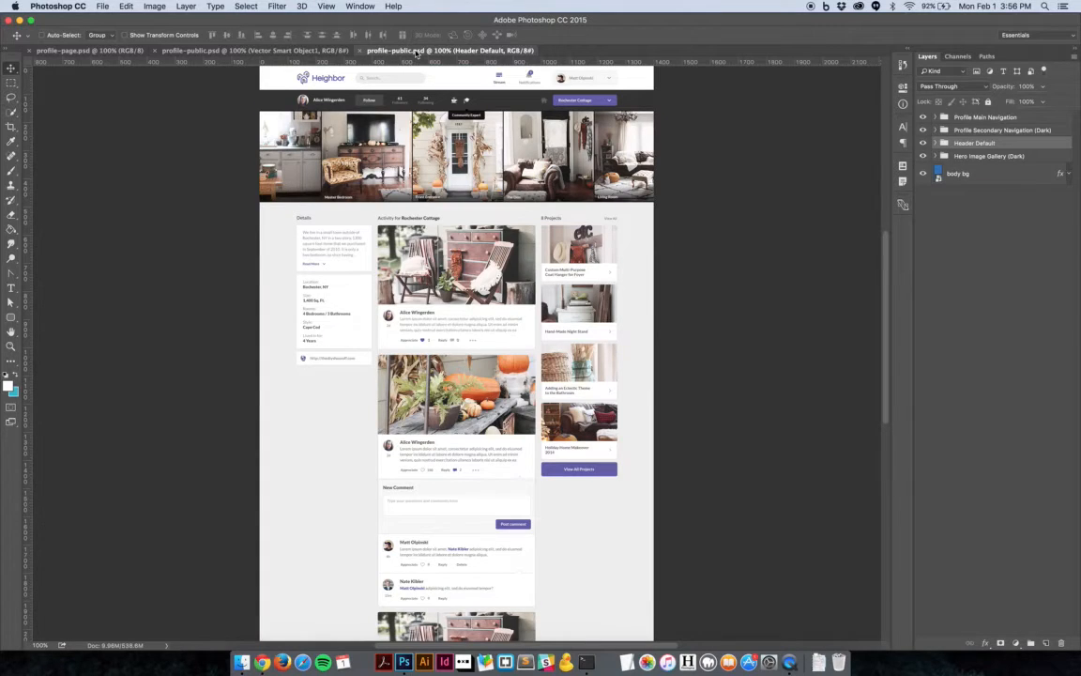
{"action": "left_click", "coordinate": [305, 50]}
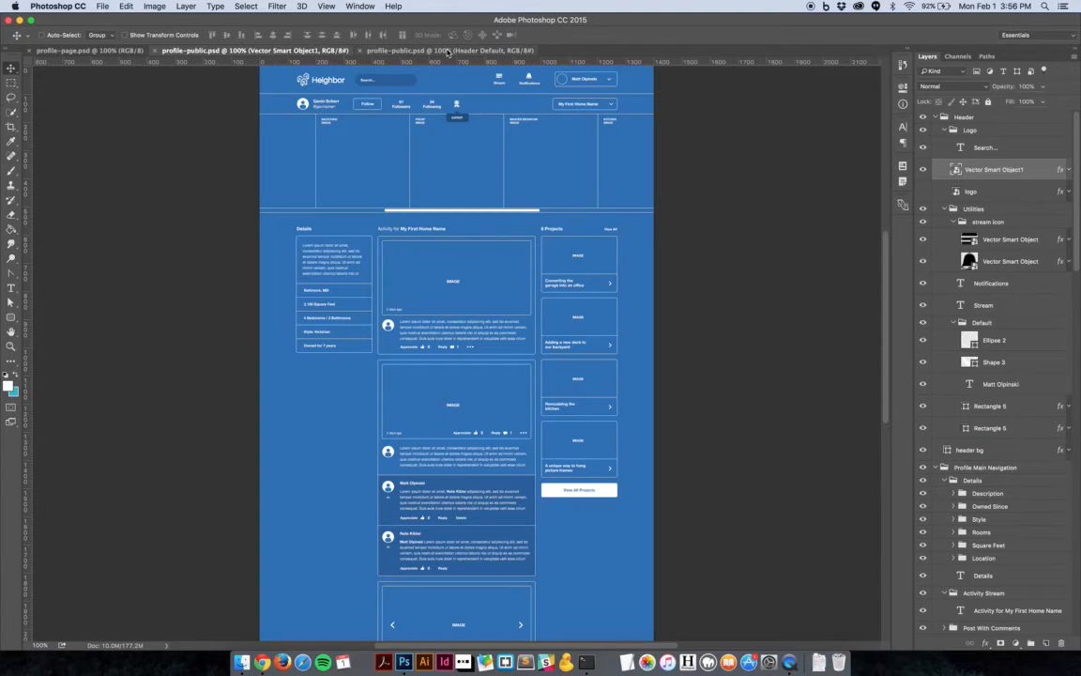
{"action": "left_click", "coordinate": [448, 51]}
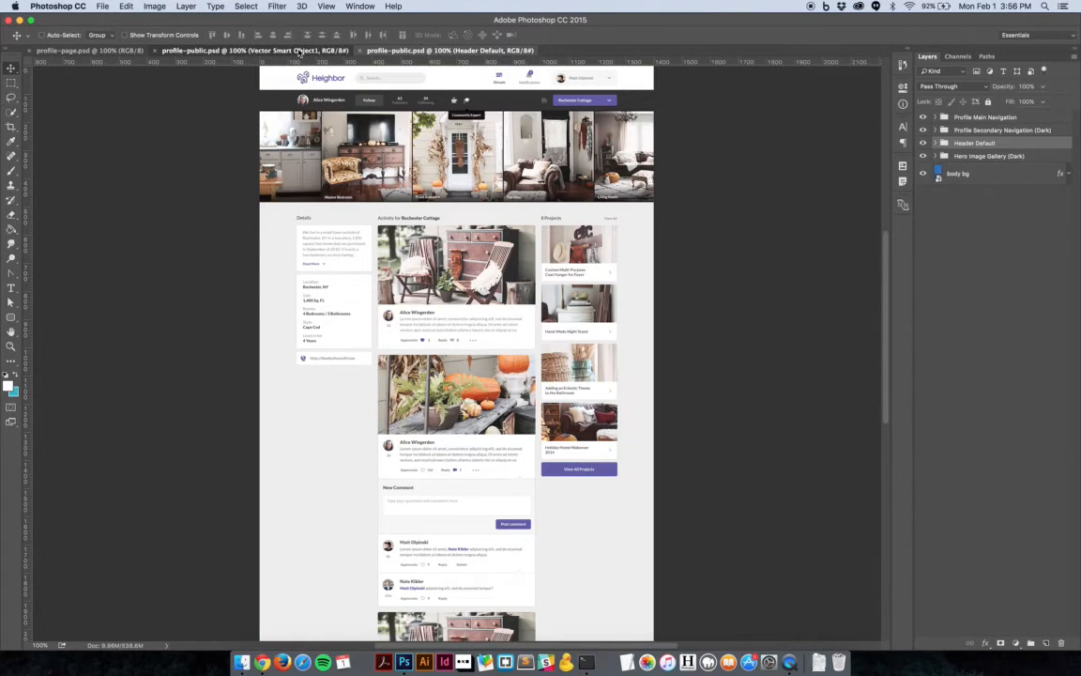
- In the wireframe document, give the header bg layer a Color Overlay of #272727
{"action": "left_click", "coordinate": [303, 51]}
{"action": "key", "text": "super+plus"}
{"action": "key", "text": "super+plus"}
{"action": "scroll", "coordinate": [494, 166], "scroll_direction": "up", "scroll_amount": 10}
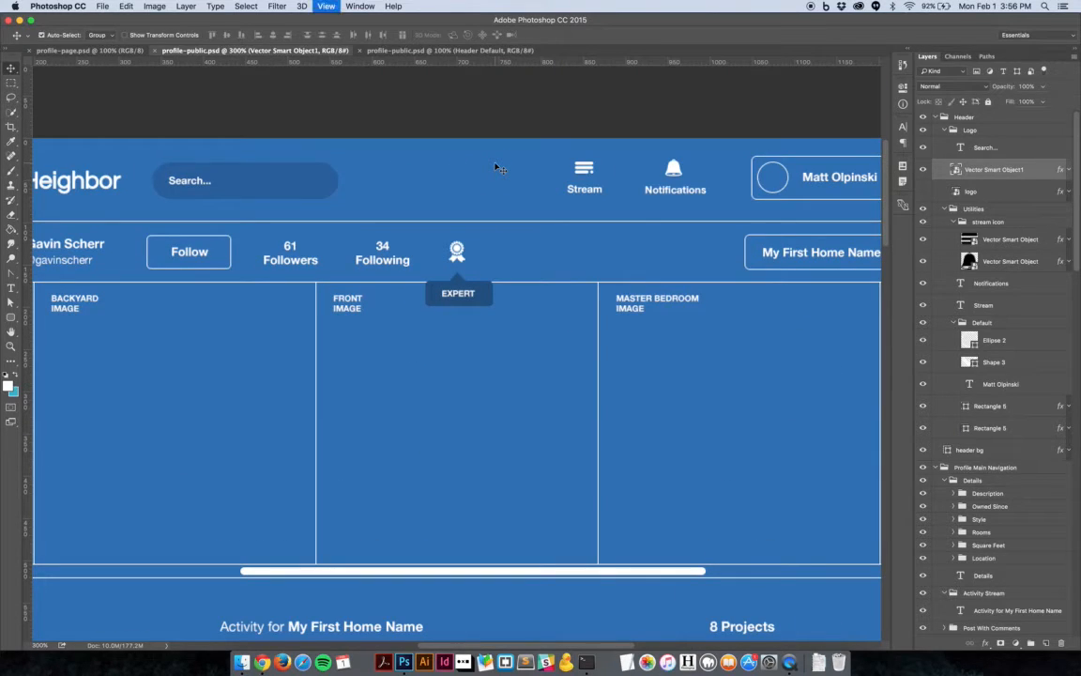
{"action": "key", "text": "super+minus"}
{"action": "right_click", "coordinate": [451, 230]}
{"action": "left_click", "coordinate": [451, 230]}
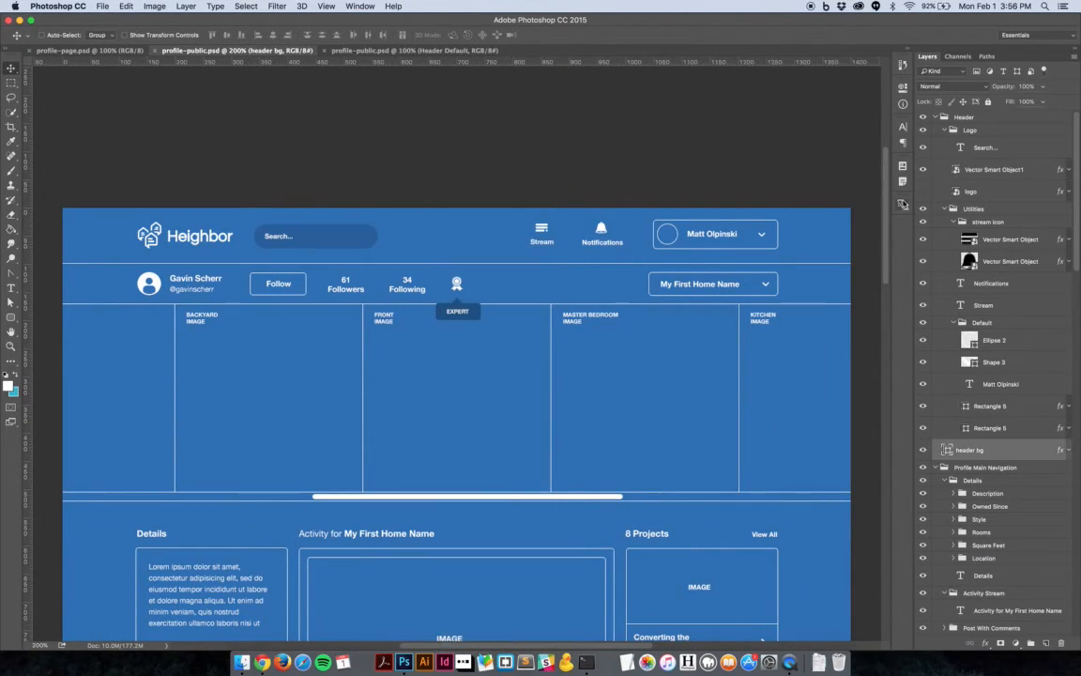
{"action": "double_click", "coordinate": [1012, 453]}
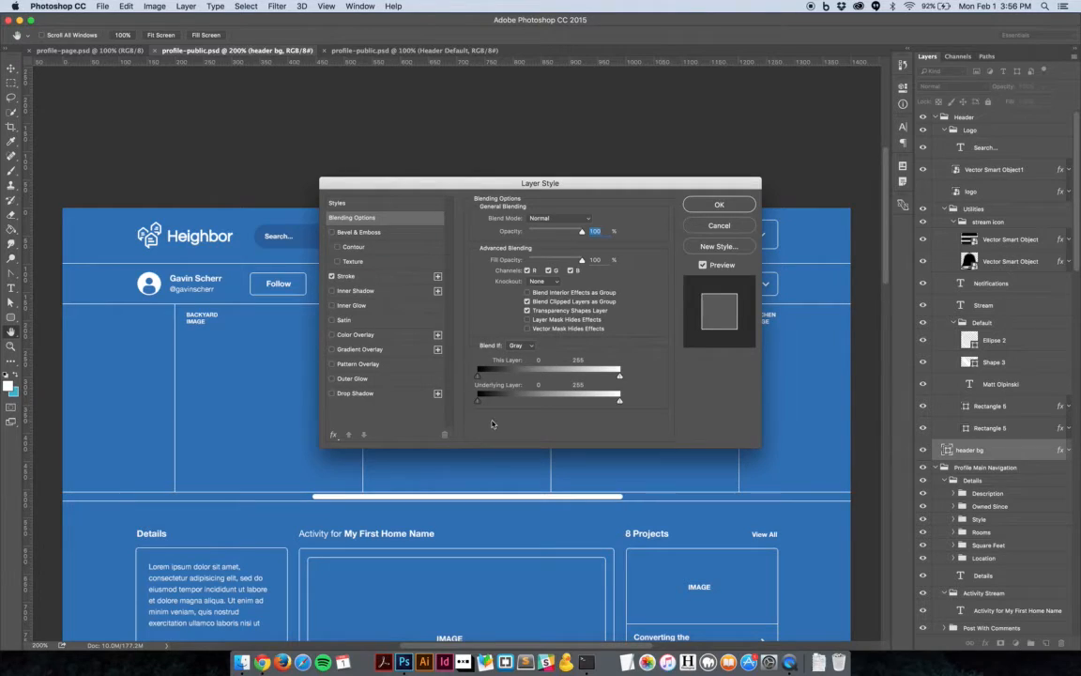
{"action": "left_click", "coordinate": [355, 334]}
{"action": "left_click", "coordinate": [587, 222]}
{"action": "left_click", "coordinate": [200, 403]}
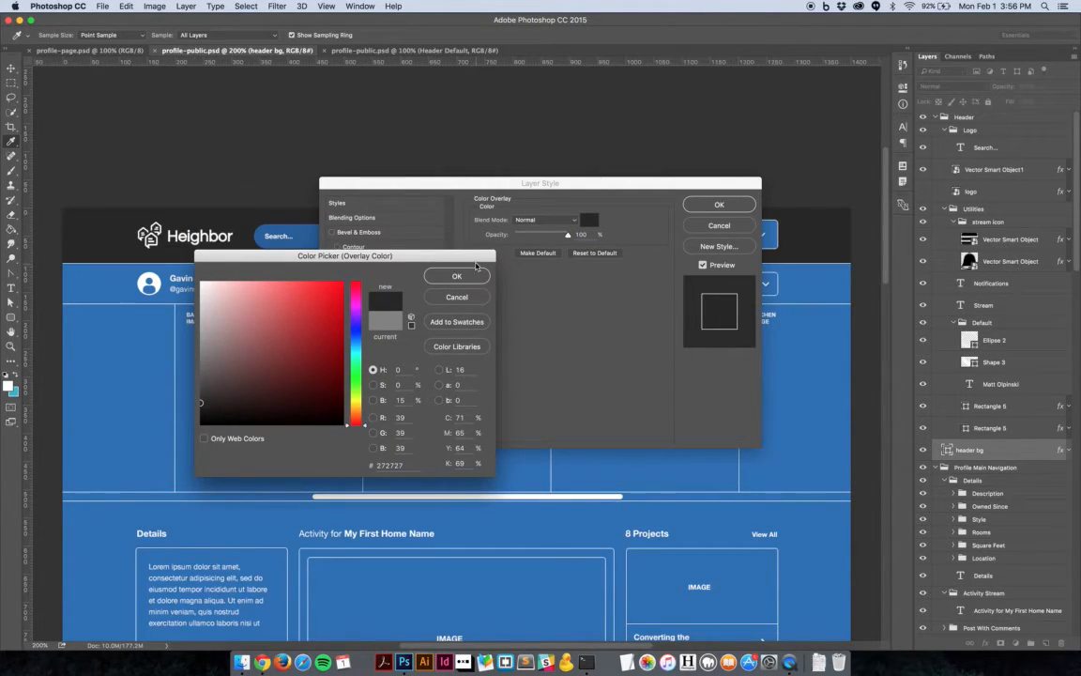
{"action": "left_click", "coordinate": [474, 278]}
{"action": "left_click", "coordinate": [727, 205]}
- Fill the header search field's rectangle with #404040 at 25% brightness and clear its layer style
{"action": "right_click", "coordinate": [390, 234]}
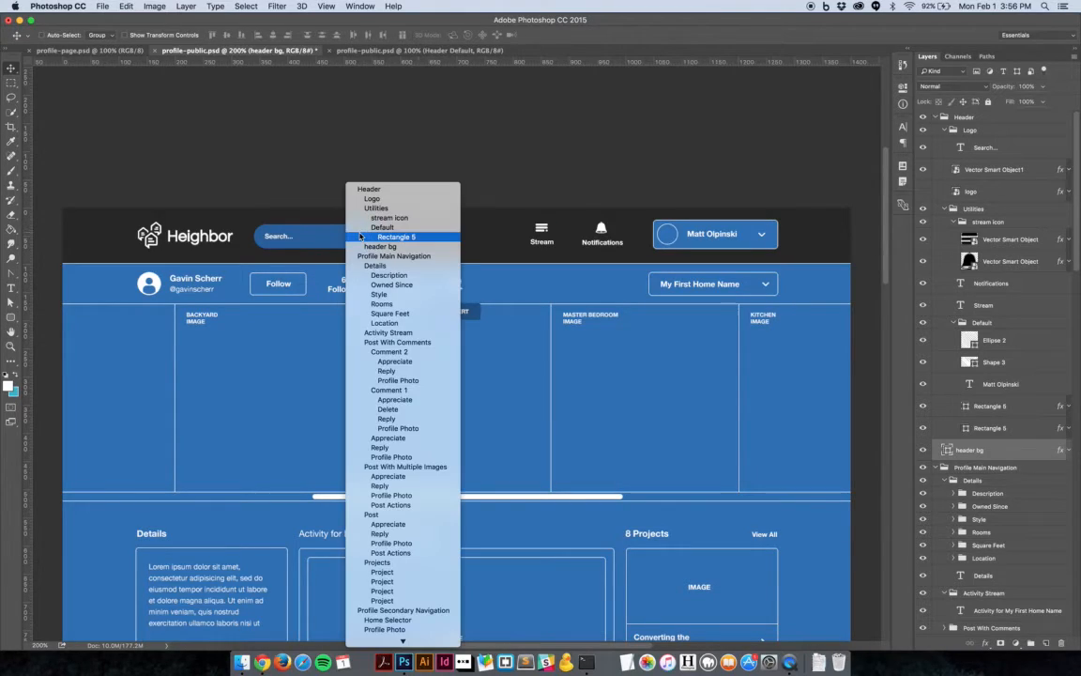
{"action": "left_click", "coordinate": [389, 242]}
{"action": "double_click", "coordinate": [965, 405]}
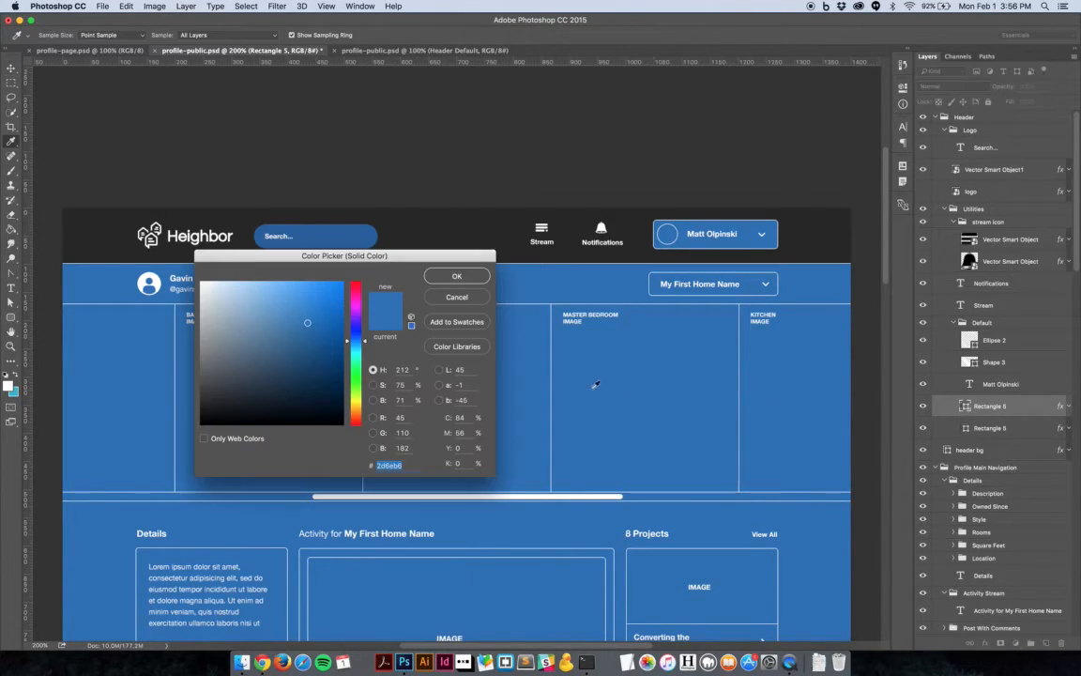
{"action": "left_click", "coordinate": [467, 231]}
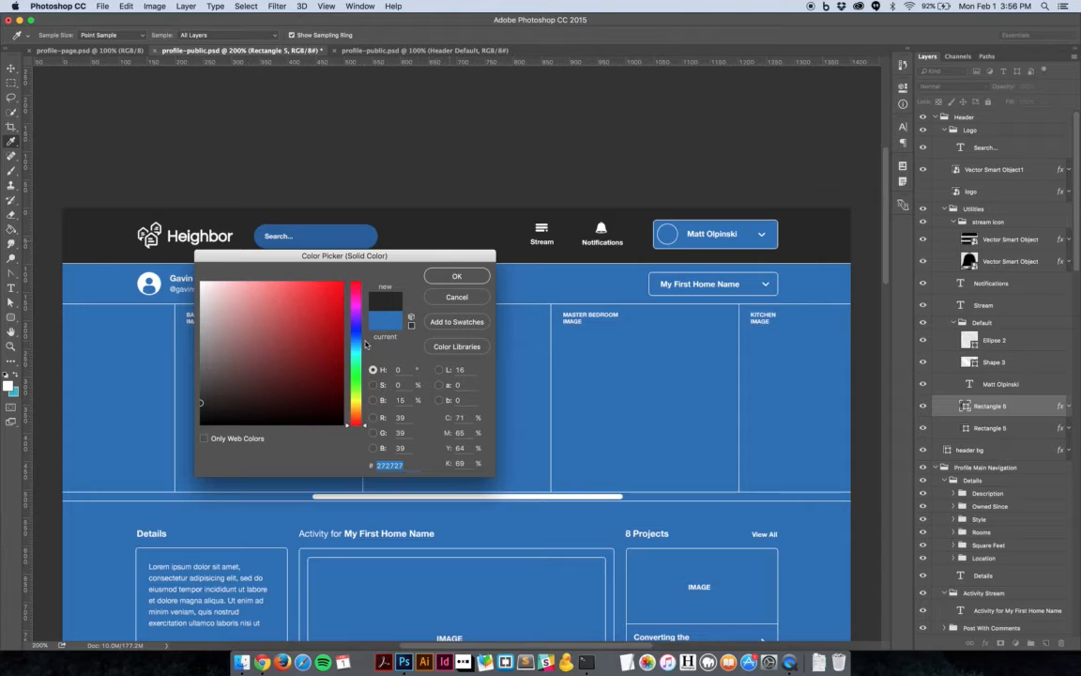
{"action": "double_click", "coordinate": [401, 399]}
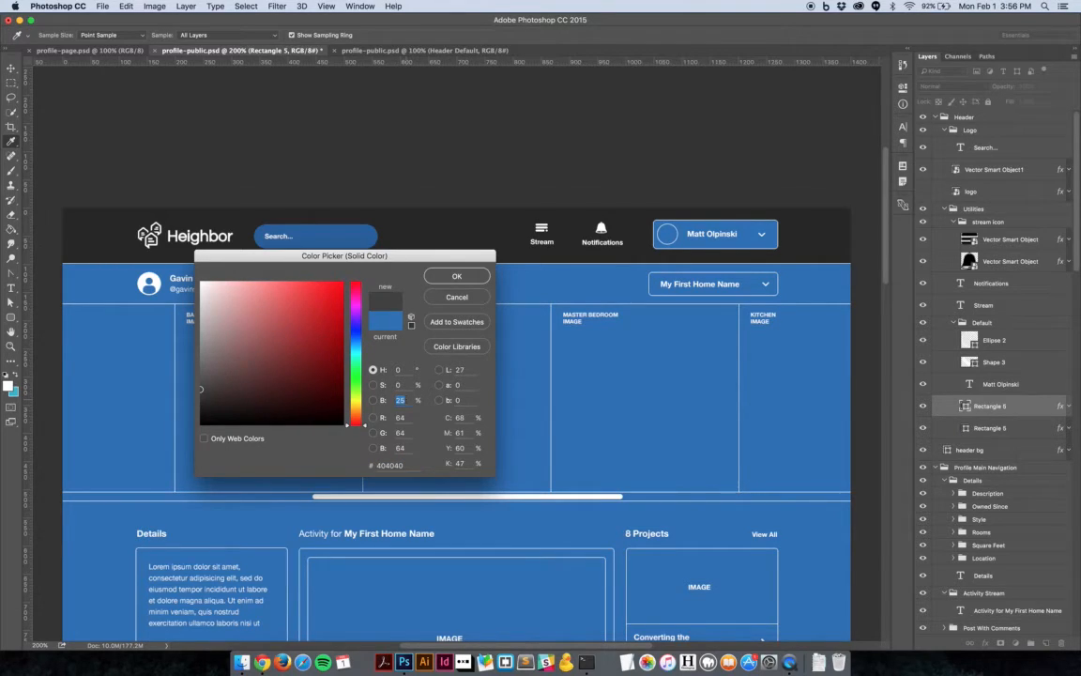
{"action": "key", "text": "Return"}
{"action": "right_click", "coordinate": [1044, 414]}
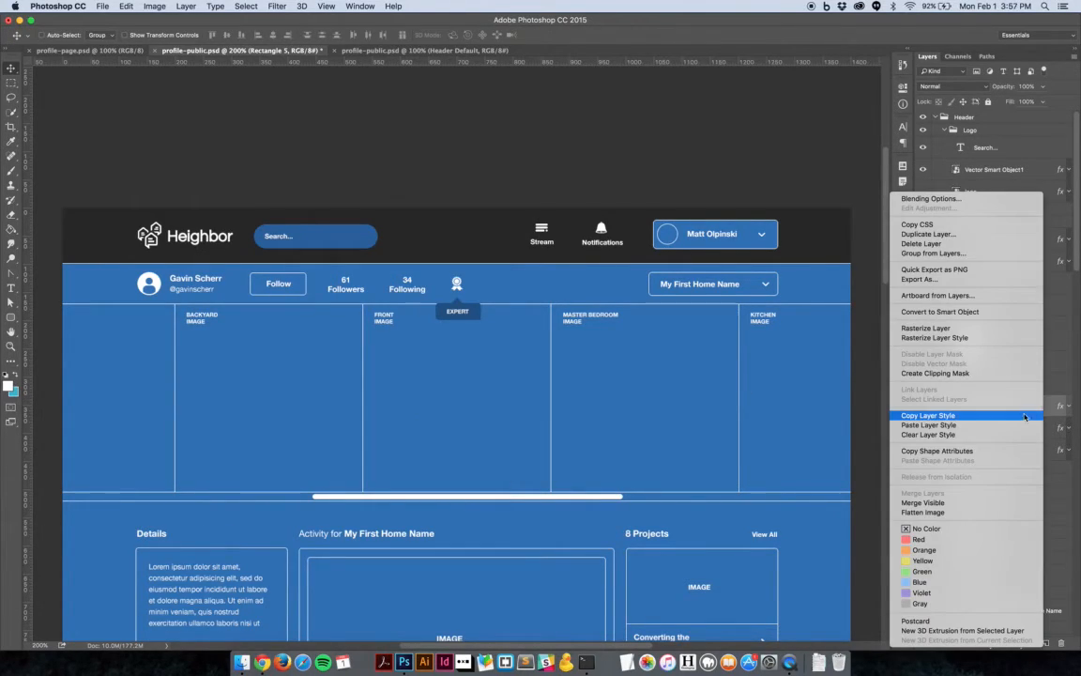
{"action": "left_click", "coordinate": [985, 424]}
- Give the header account button's rectangle a white-to-light-grey Gradient Overlay instead of a Color Overlay
{"action": "right_click", "coordinate": [627, 223]}
{"action": "left_click", "coordinate": [657, 225]}
{"action": "double_click", "coordinate": [1035, 430]}
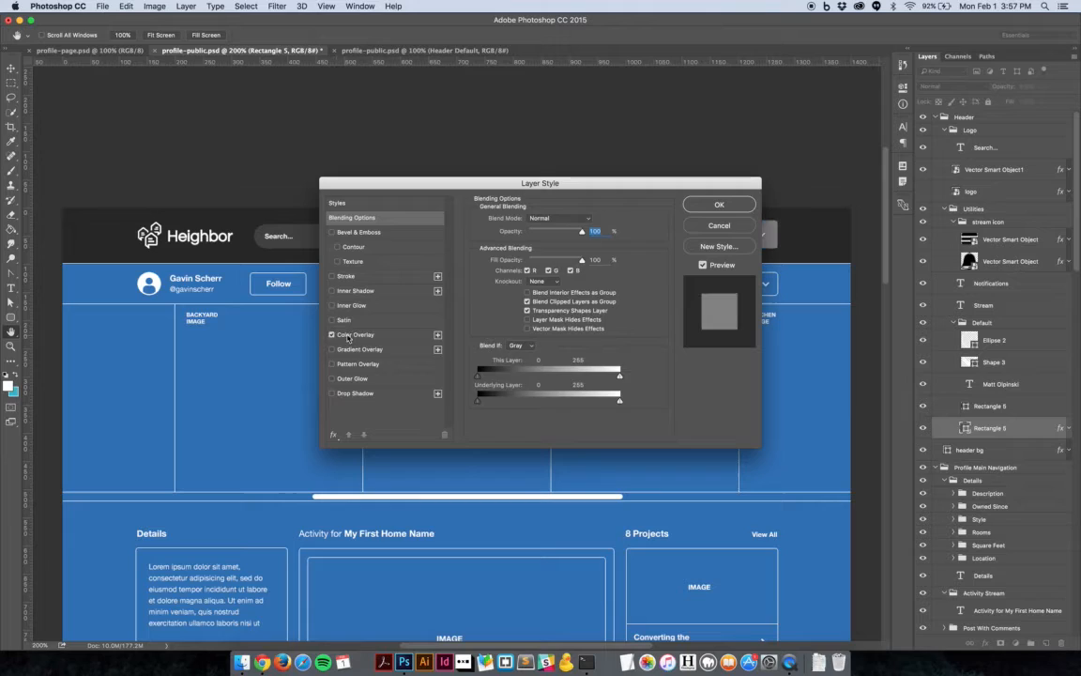
{"action": "left_click", "coordinate": [348, 334]}
{"action": "left_click", "coordinate": [589, 220]}
{"action": "left_click", "coordinate": [202, 283]}
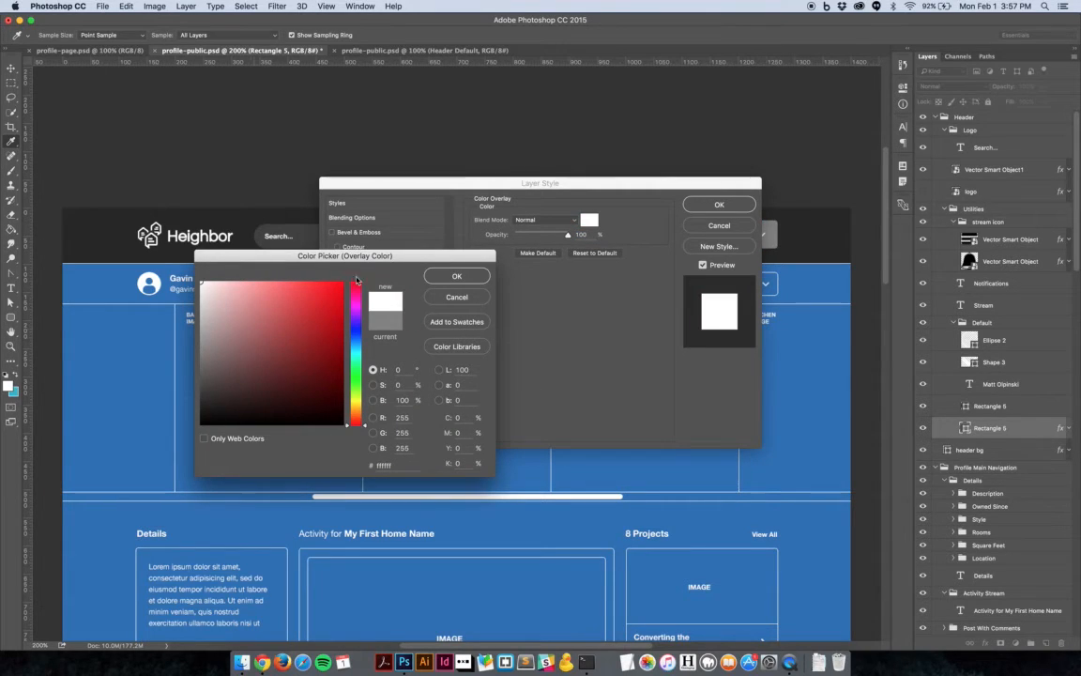
{"action": "left_click", "coordinate": [456, 276]}
{"action": "left_click", "coordinate": [331, 335]}
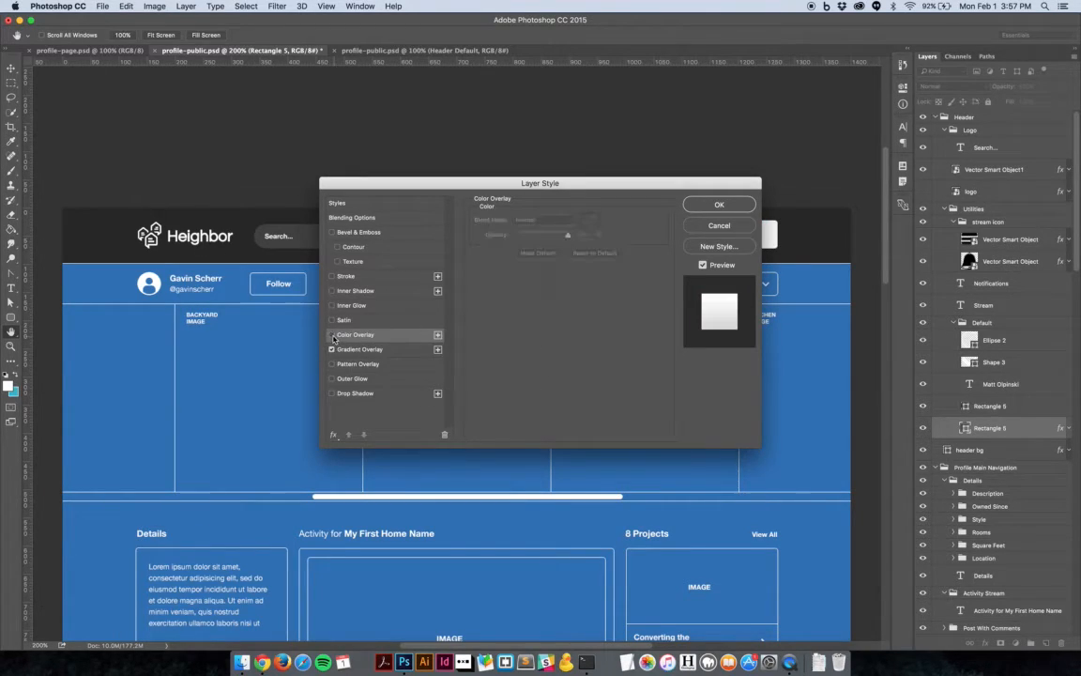
{"action": "left_click", "coordinate": [360, 349]}
{"action": "left_click_drag", "start_coordinate": [728, 187], "coordinate": [564, 209]}
{"action": "left_click", "coordinate": [569, 223]}
- Change the name text on the account button to the dark grey sampled from the header background
{"action": "right_click", "coordinate": [727, 238]}
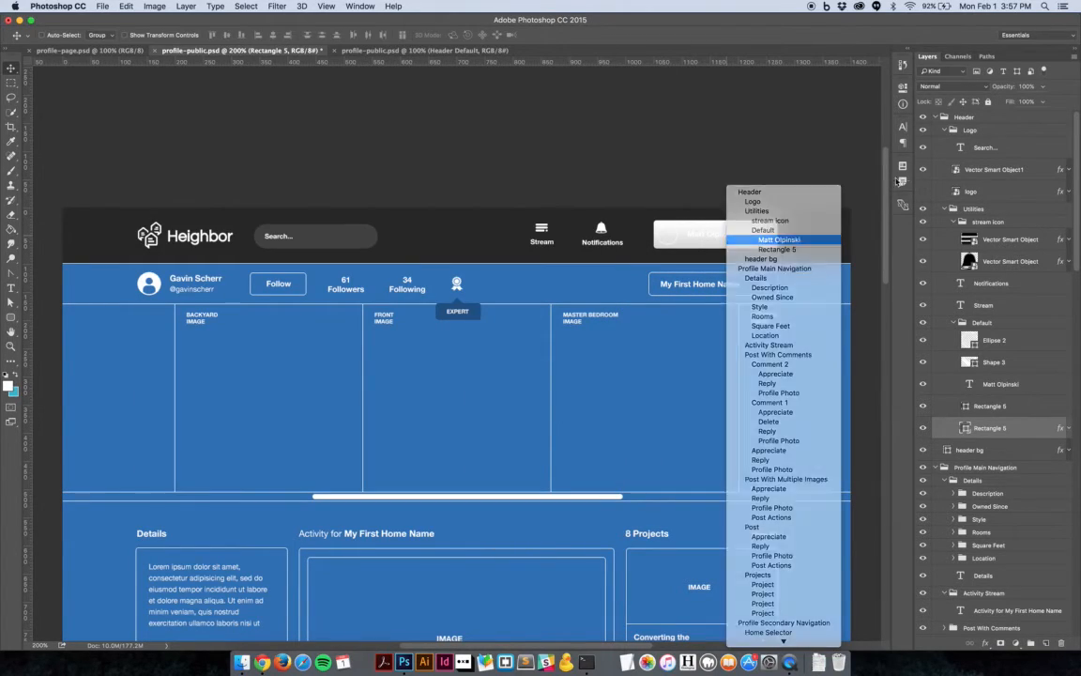
{"action": "left_click", "coordinate": [752, 237]}
{"action": "left_click", "coordinate": [903, 126]}
{"action": "left_click", "coordinate": [872, 191]}
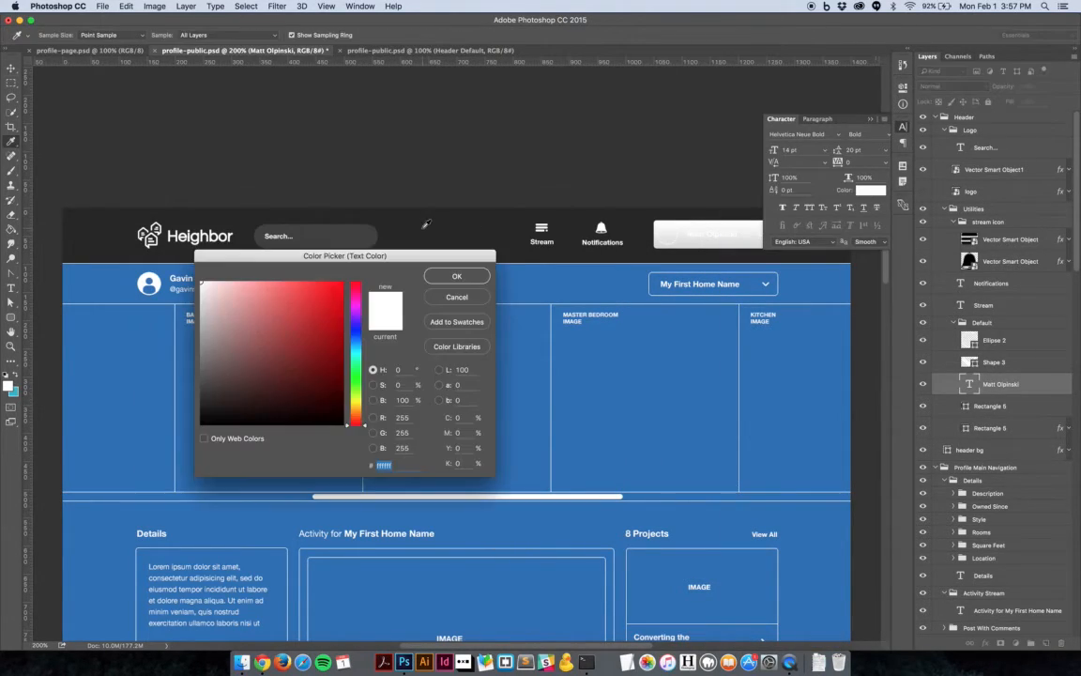
{"action": "left_click", "coordinate": [423, 240]}
{"action": "left_click", "coordinate": [459, 277]}
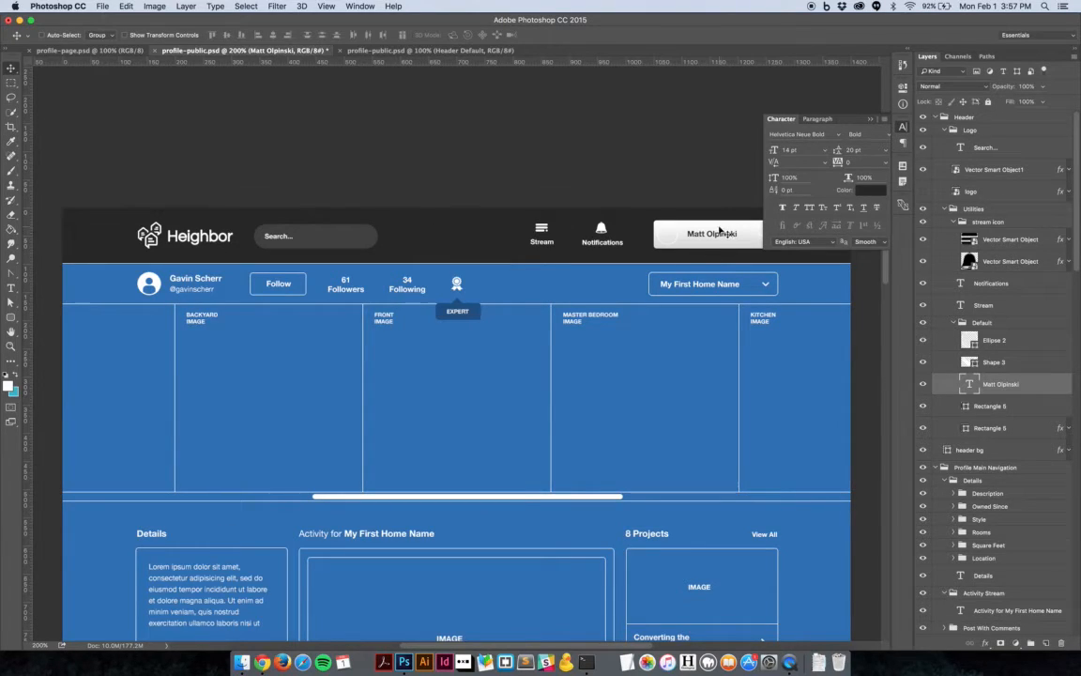
- Place the headshot image from the Documents folder in Finder above the account button's Ellipse 2 layer
{"action": "right_click", "coordinate": [679, 241]}
{"action": "left_click", "coordinate": [679, 241]}
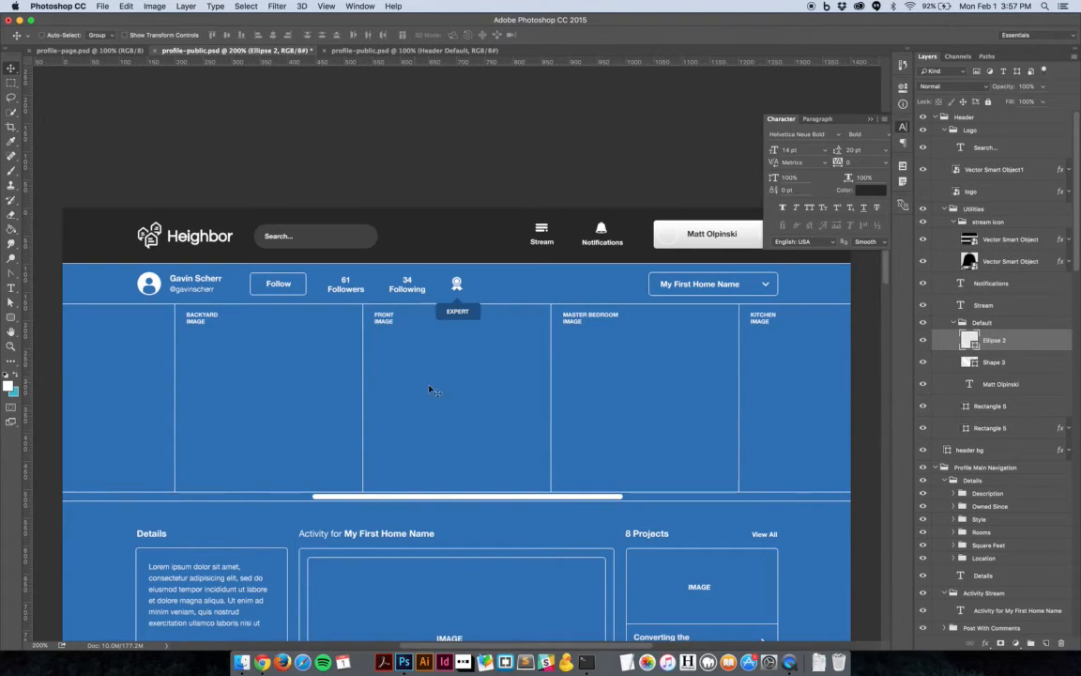
{"action": "left_click", "coordinate": [241, 662]}
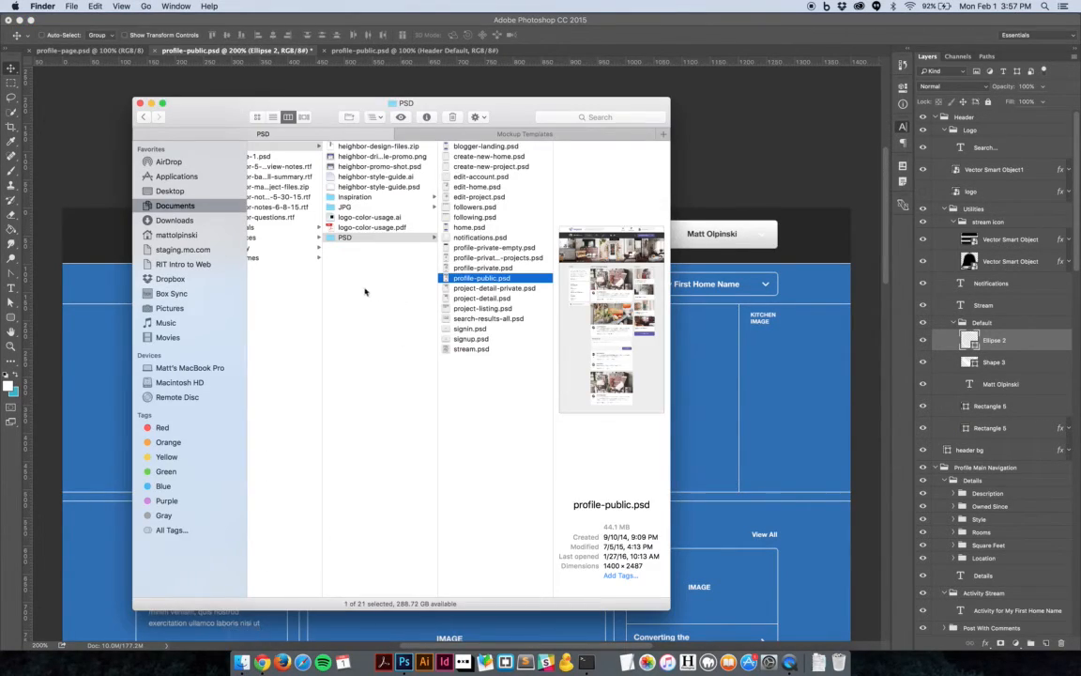
{"action": "left_click", "coordinate": [174, 205]}
{"action": "left_click", "coordinate": [305, 167]}
{"action": "left_click_drag", "start_coordinate": [395, 170], "coordinate": [724, 252]}
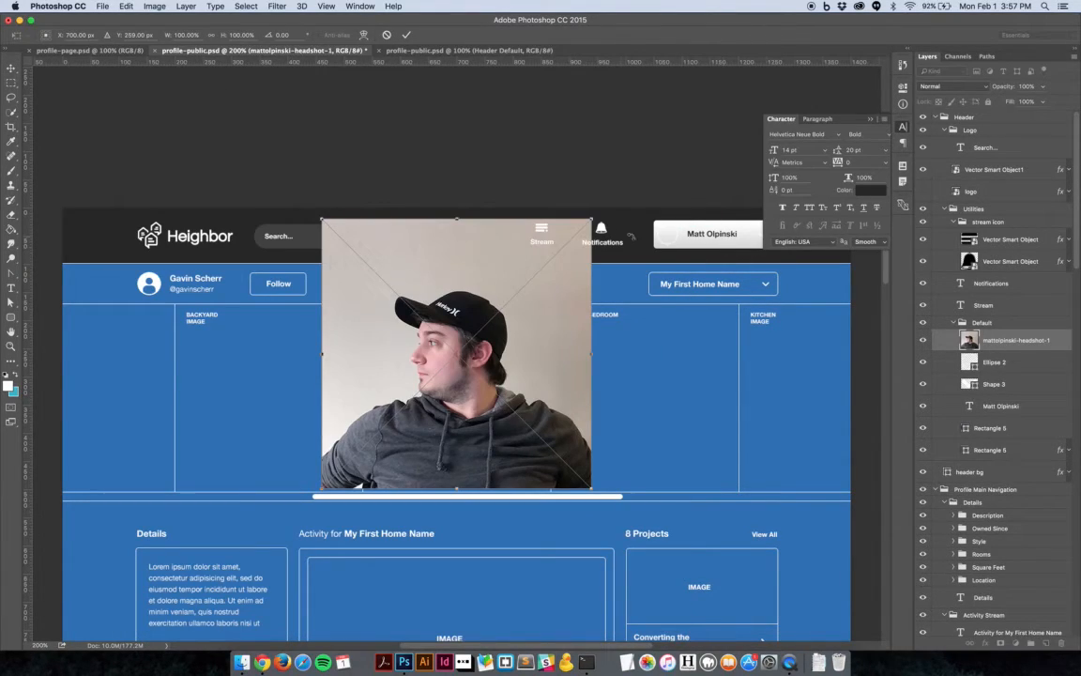
- Scale the placed headshot to 8.54%, position it over the account button's avatar circle and commit the placement
{"action": "left_click_drag", "start_coordinate": [592, 218], "coordinate": [665, 215]}
{"action": "scroll", "coordinate": [684, 223], "scroll_direction": "up", "scroll_amount": 5}
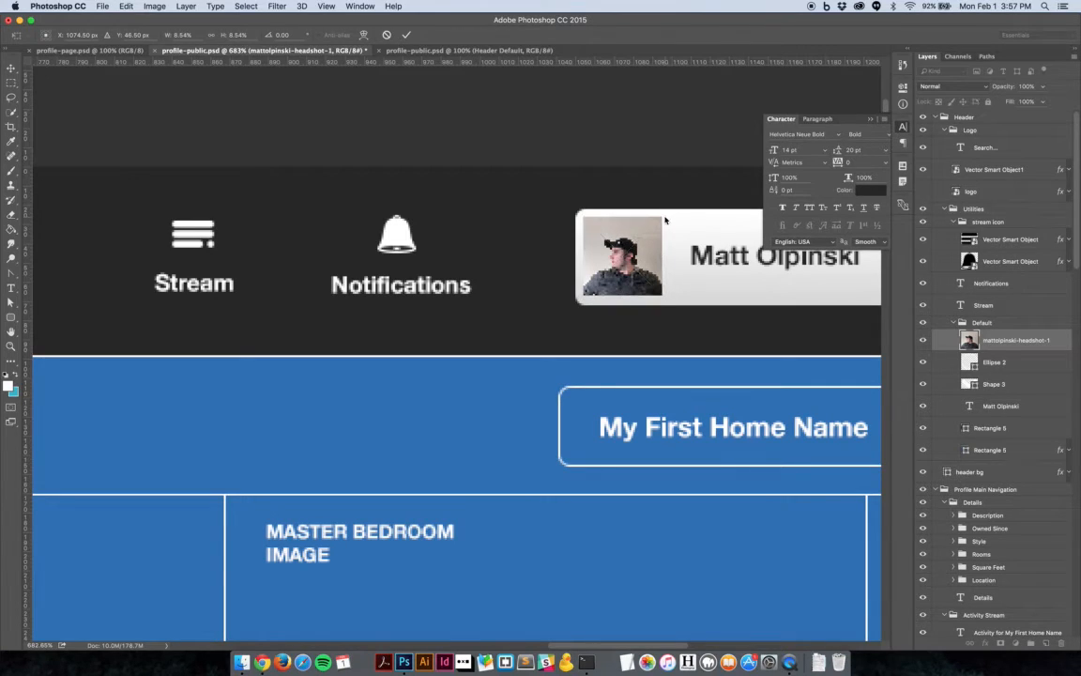
{"action": "key", "text": "Return"}
{"action": "scroll", "coordinate": [662, 223], "scroll_direction": "down", "scroll_amount": 6}
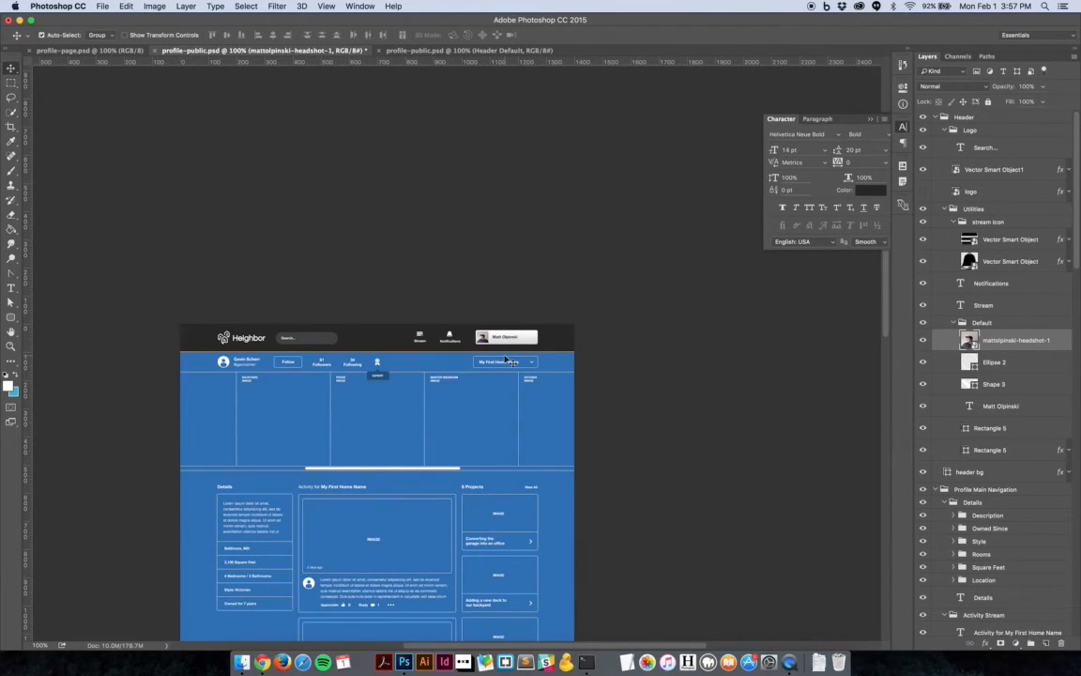
- Add a layer mask that crops the headshot to the round avatar shape
{"action": "scroll", "coordinate": [532, 356], "scroll_direction": "up", "scroll_amount": 3}
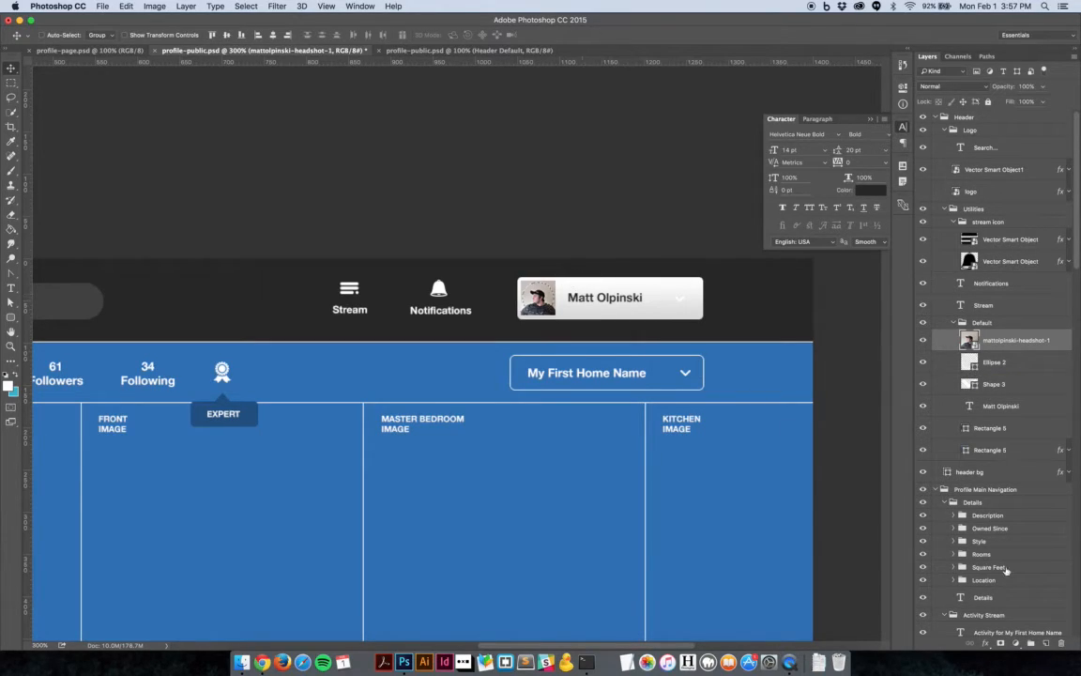
{"action": "left_click", "coordinate": [1001, 644]}
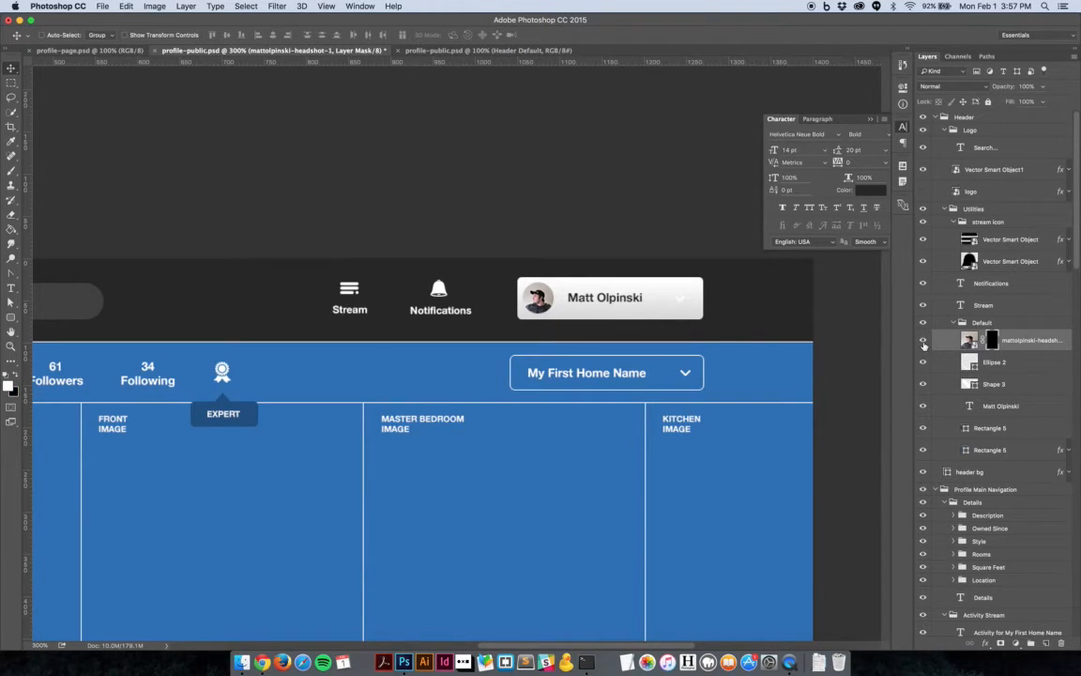
{"action": "key", "text": "super+1"}
{"action": "scroll", "coordinate": [487, 337], "scroll_direction": "up", "scroll_amount": 3}
{"action": "scroll", "coordinate": [487, 339], "scroll_direction": "up", "scroll_amount": 3}
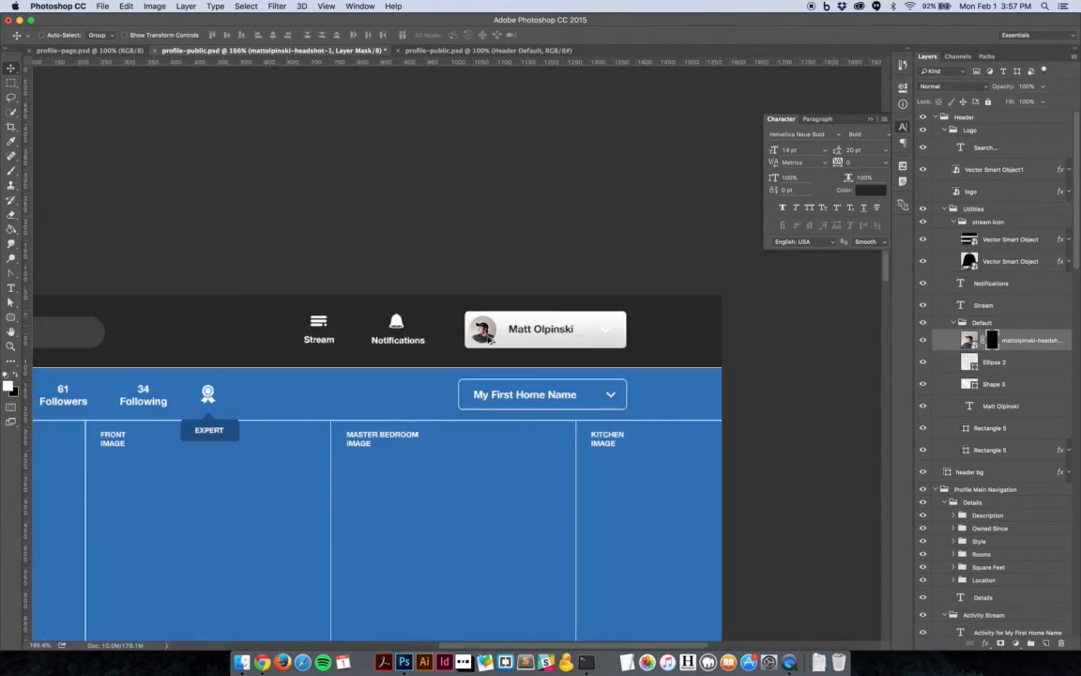
{"action": "right_click", "coordinate": [608, 334]}
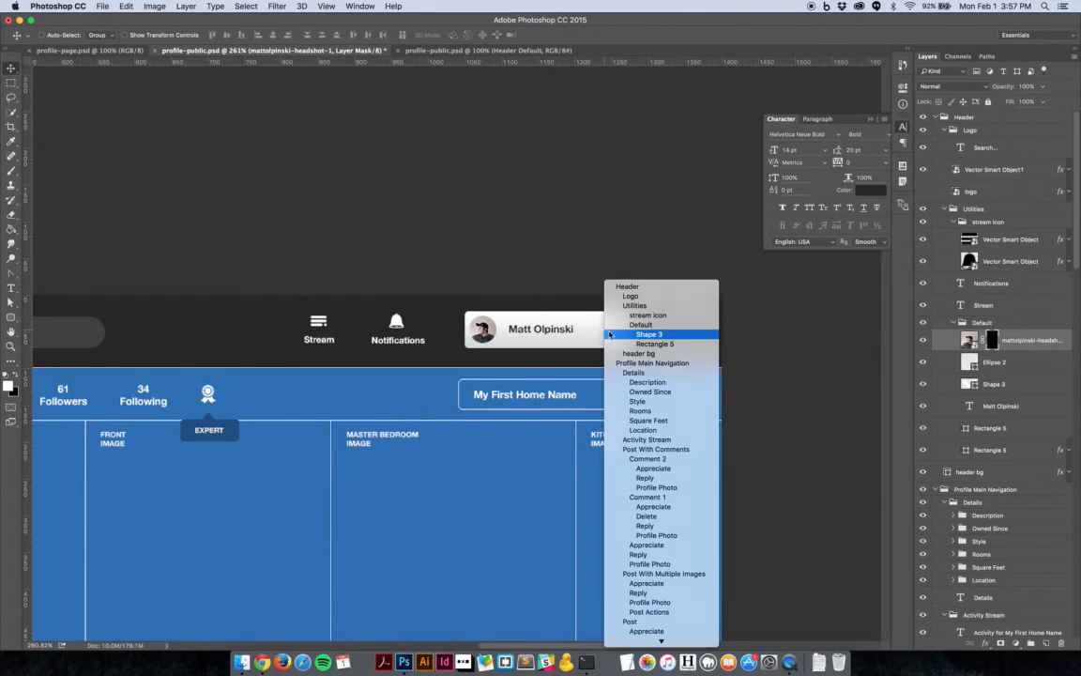
{"action": "left_click", "coordinate": [609, 334]}
{"action": "double_click", "coordinate": [972, 384]}
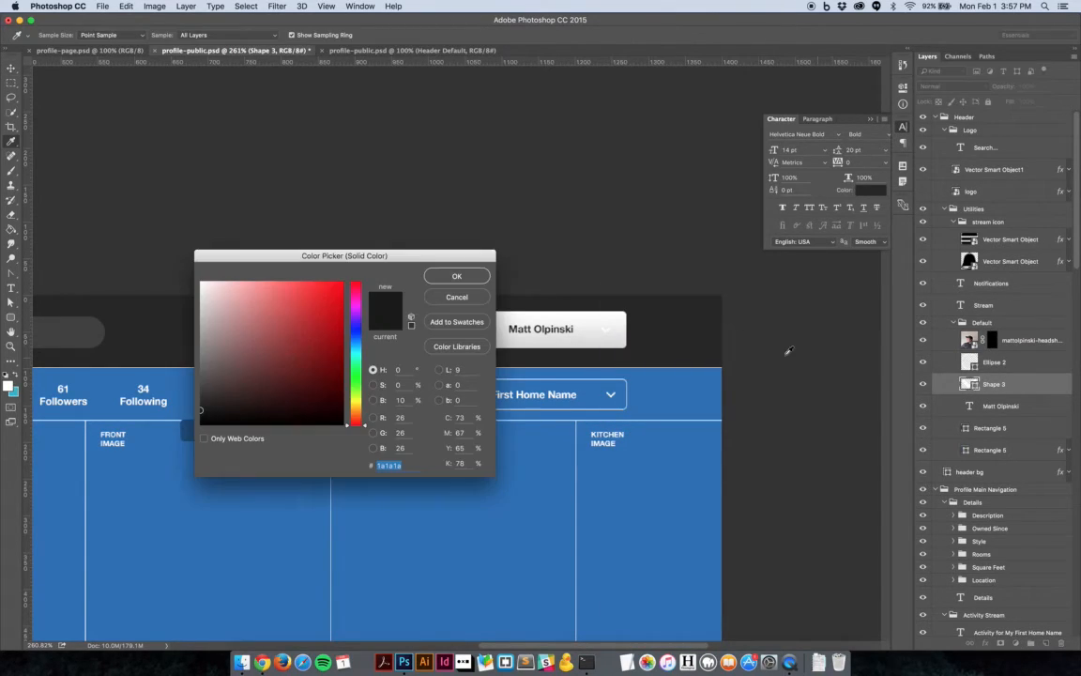
{"action": "left_click", "coordinate": [457, 276]}
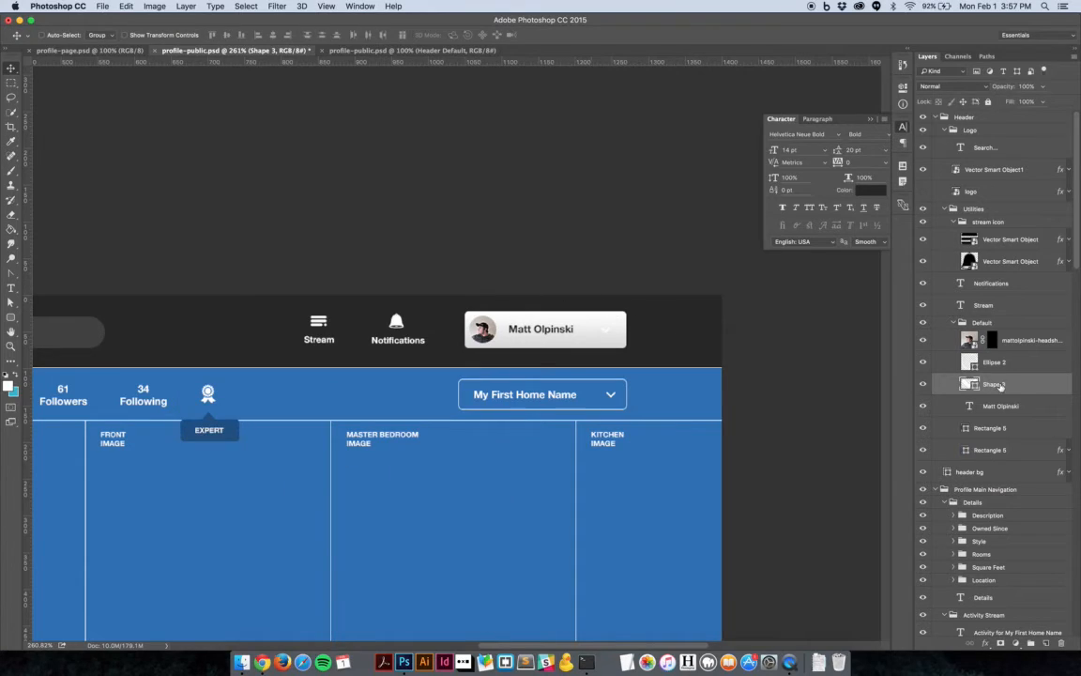
{"action": "left_click", "coordinate": [902, 87]}
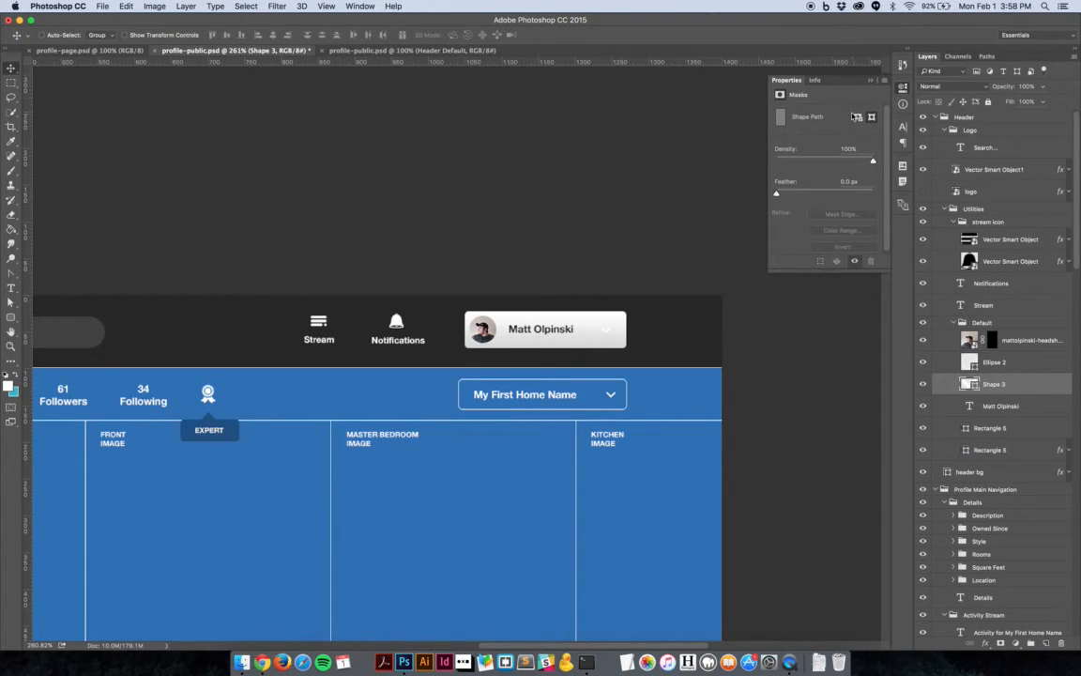
{"action": "left_click", "coordinate": [855, 117]}
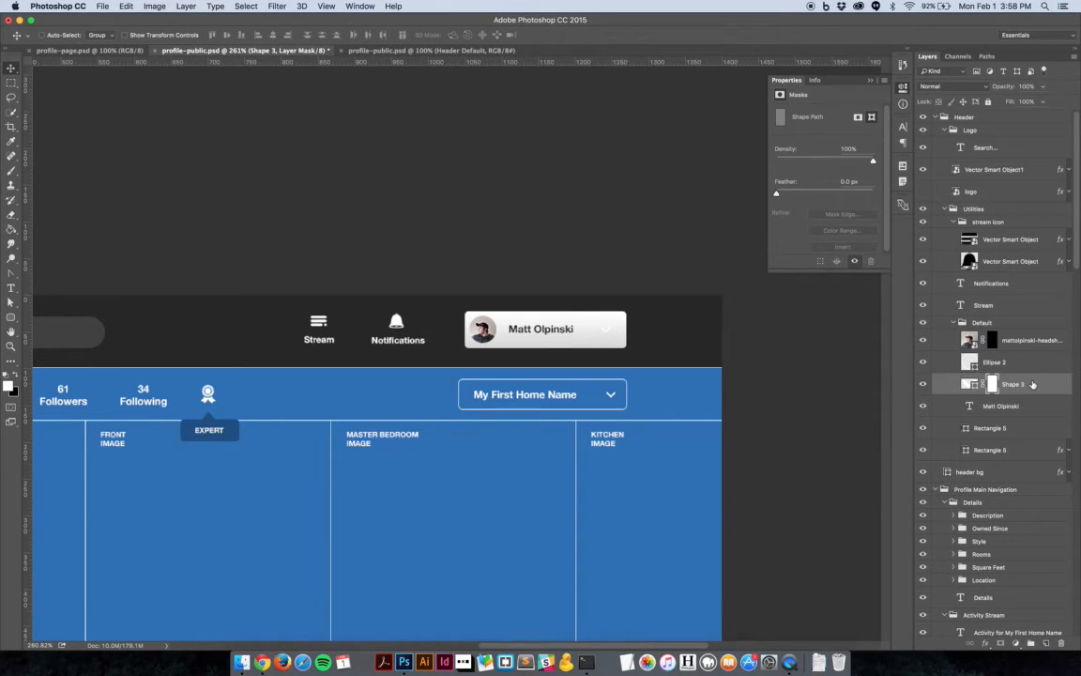
{"action": "key", "text": "super+z"}
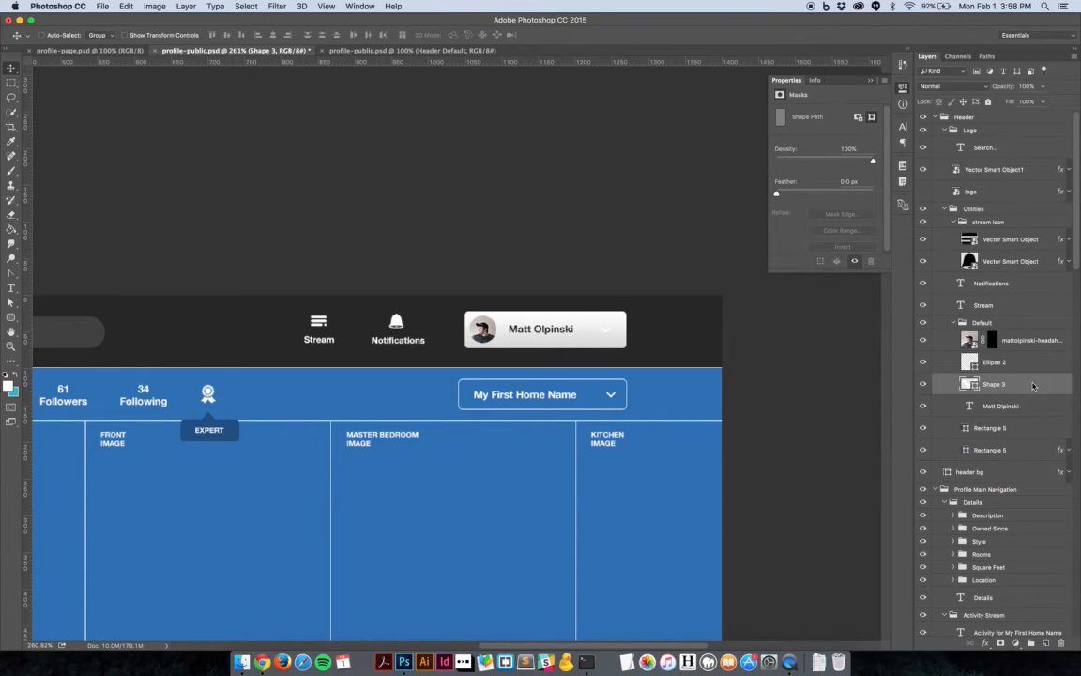
- Give the account button's dropdown arrow, Shape 3, a Color Overlay in the dark grey sampled from the header background
{"action": "double_click", "coordinate": [1032, 385]}
{"action": "left_click", "coordinate": [191, 352]}
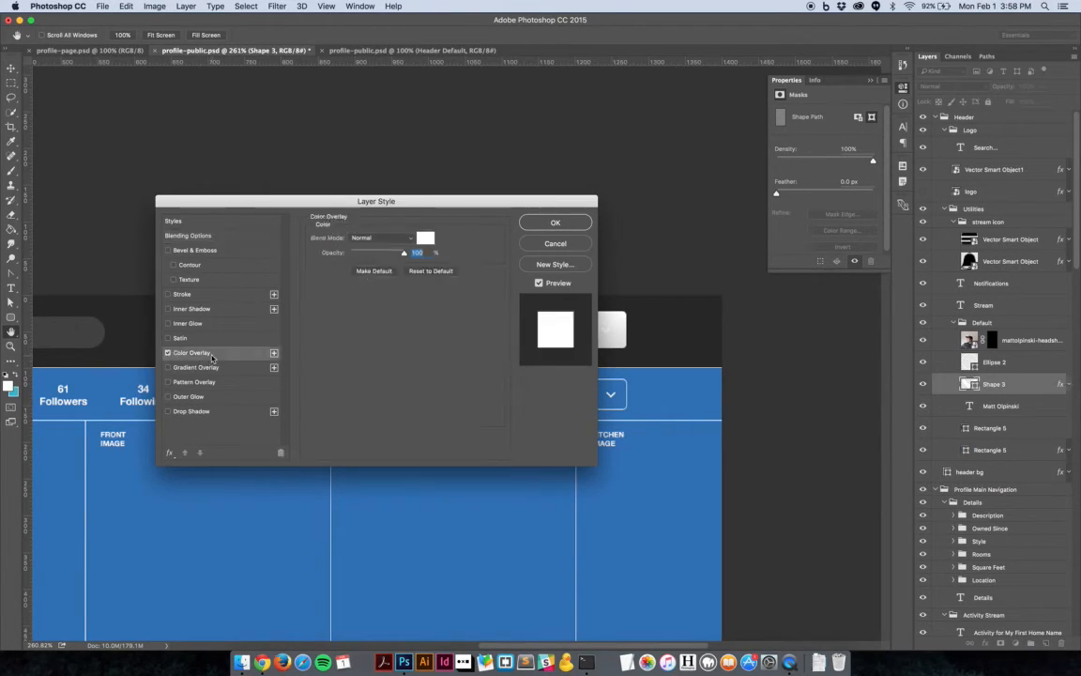
{"action": "left_click", "coordinate": [426, 238]}
{"action": "left_click", "coordinate": [679, 328]}
{"action": "left_click", "coordinate": [453, 275]}
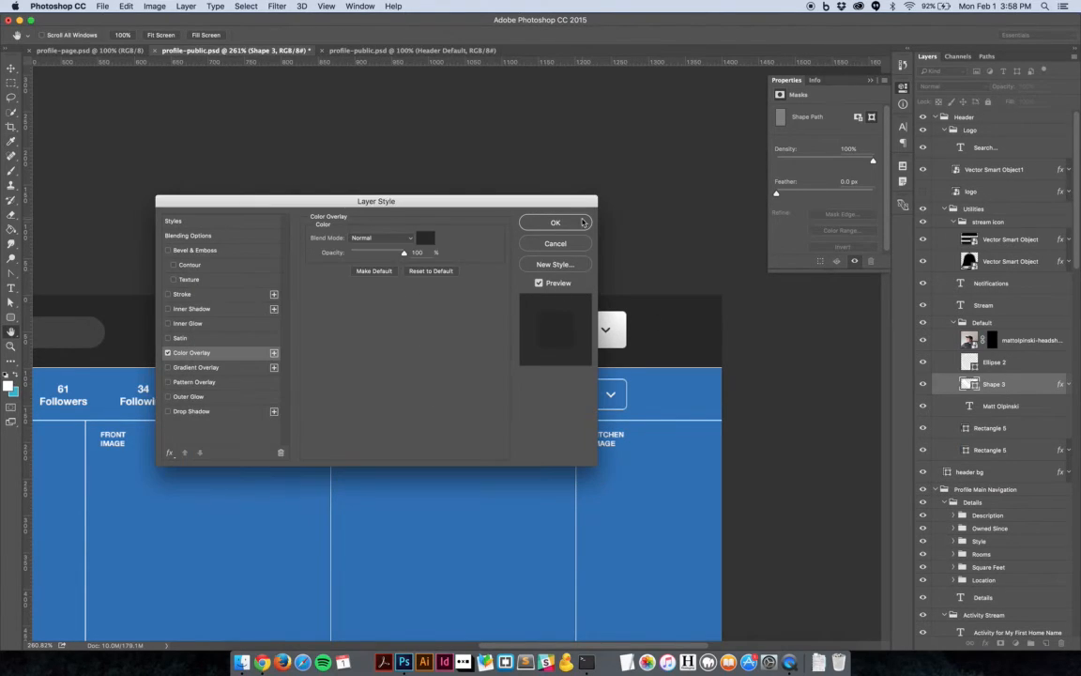
{"action": "left_click", "coordinate": [555, 222]}
- Reduce the opacity of the Notifications bell icon and the Stream icon in the header to 30%
{"action": "scroll", "coordinate": [557, 270], "scroll_direction": "left", "scroll_amount": 5}
{"action": "scroll", "coordinate": [595, 265], "scroll_direction": "down", "scroll_amount": 3}
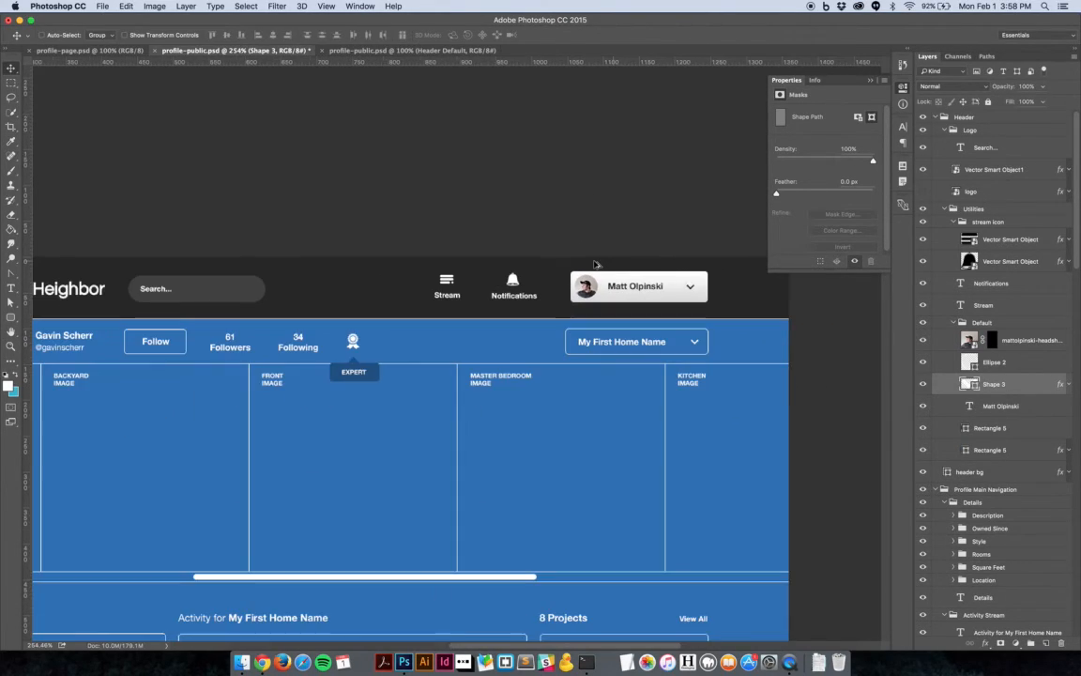
{"action": "right_click", "coordinate": [512, 280]}
{"action": "left_click", "coordinate": [544, 280]}
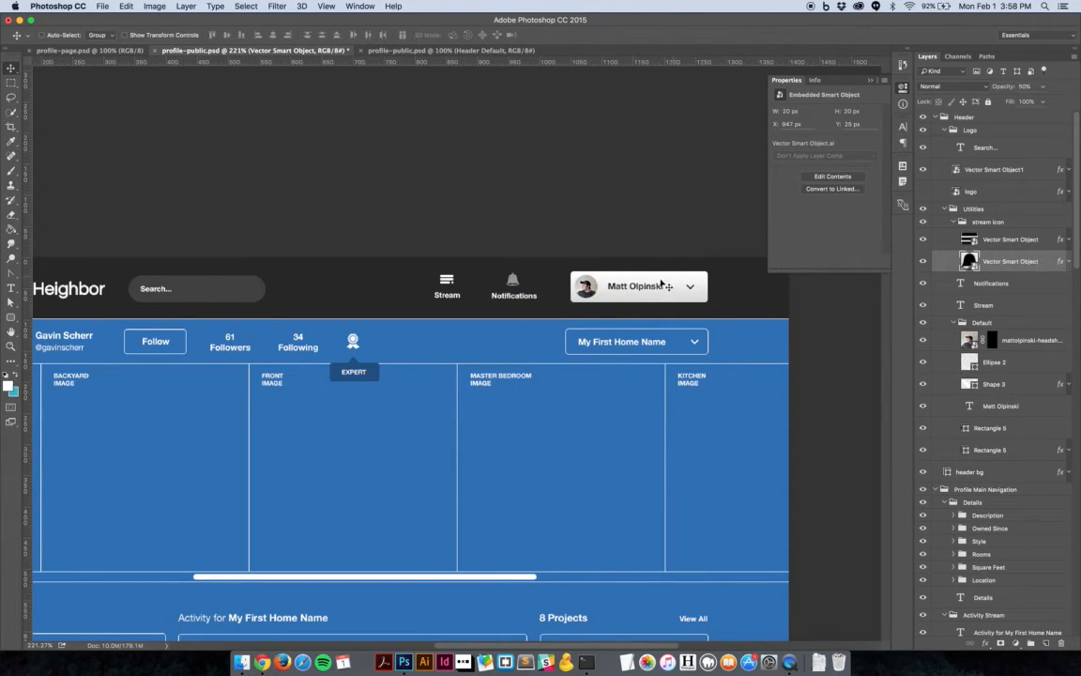
{"action": "key", "text": "3"}
{"action": "right_click", "coordinate": [454, 282]}
{"action": "left_click", "coordinate": [456, 284]}
{"action": "right_click", "coordinate": [454, 282]}
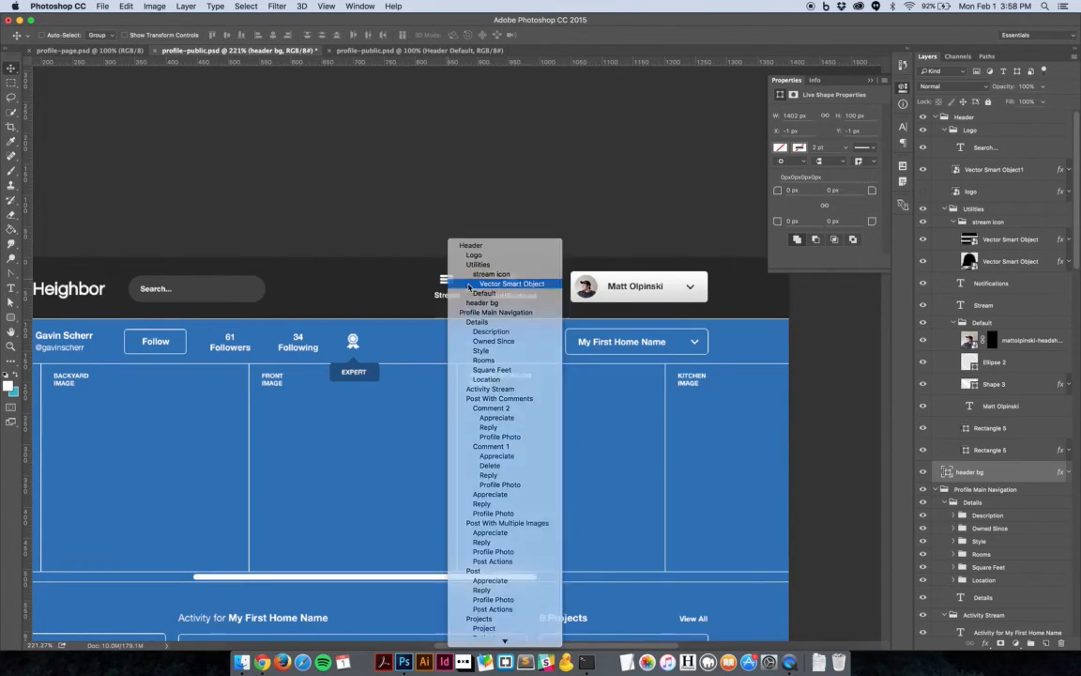
{"action": "left_click", "coordinate": [507, 278]}
- Reduce the opacity of the Notifications and Stream text labels to 30%
{"action": "right_click", "coordinate": [518, 291]}
{"action": "left_click", "coordinate": [522, 299]}
{"action": "key", "text": "3"}
{"action": "right_click", "coordinate": [449, 296]}
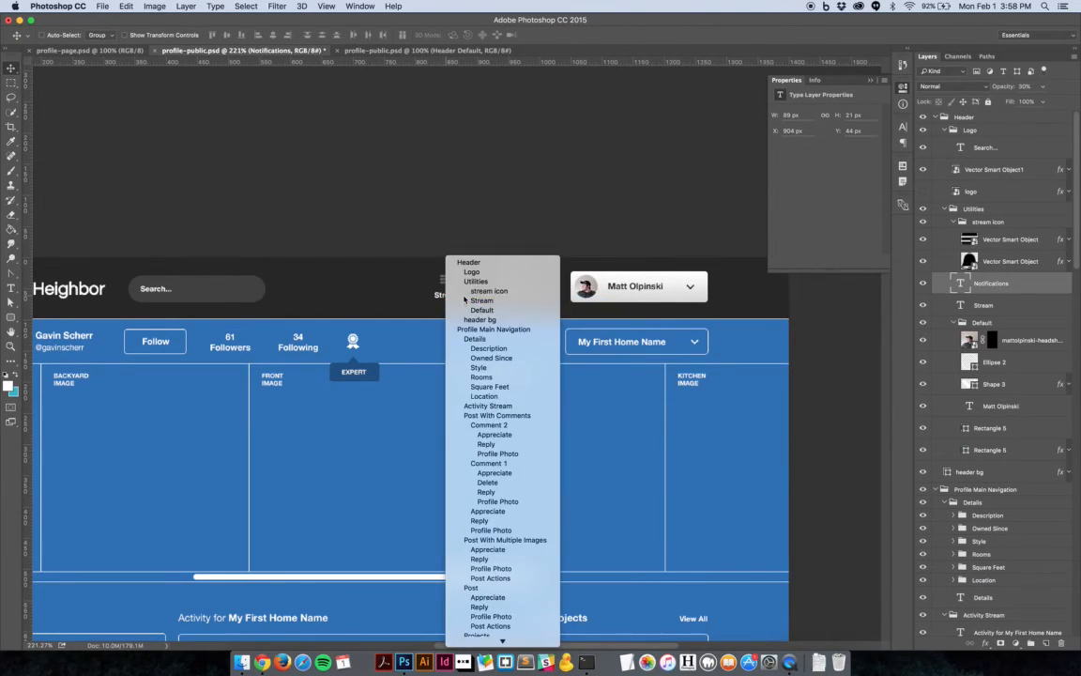
{"action": "left_click", "coordinate": [451, 300]}
{"action": "key", "text": "3"}
- Inspect the restyled header at several zoom levels, including the logo and search field, and collapse the Properties panel
{"action": "key", "text": "super+1"}
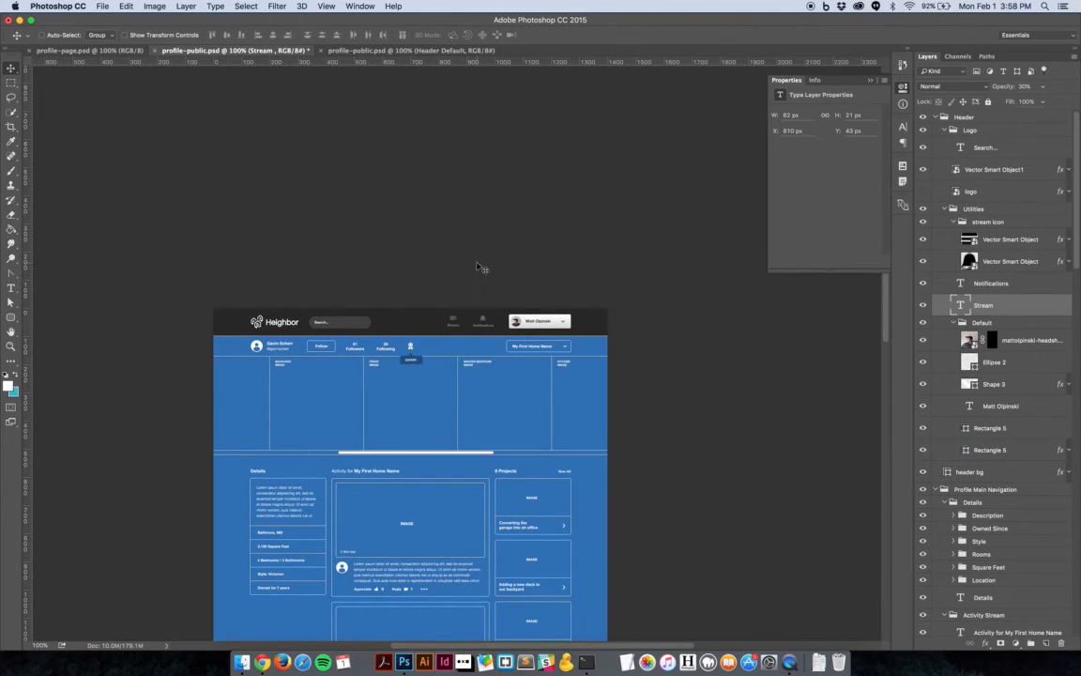
{"action": "left_click_drag", "start_coordinate": [483, 266], "coordinate": [543, 191]}
{"action": "scroll", "coordinate": [367, 250], "scroll_direction": "up", "scroll_amount": 5}
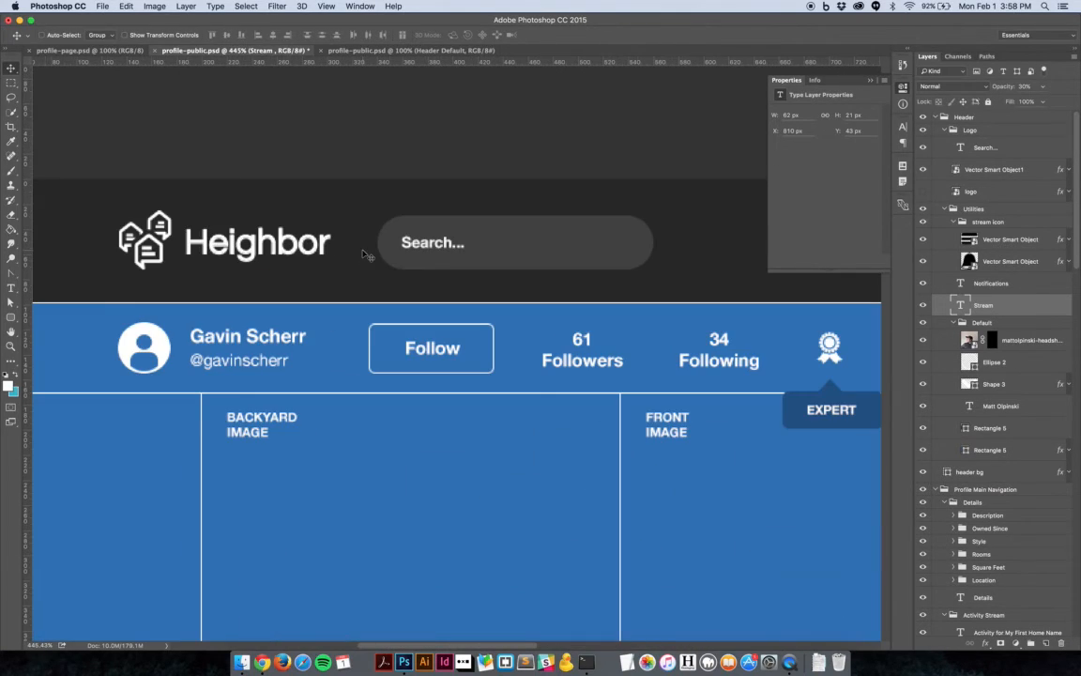
{"action": "left_click_drag", "start_coordinate": [581, 282], "coordinate": [470, 237]}
{"action": "scroll", "coordinate": [474, 242], "scroll_direction": "down", "scroll_amount": 5}
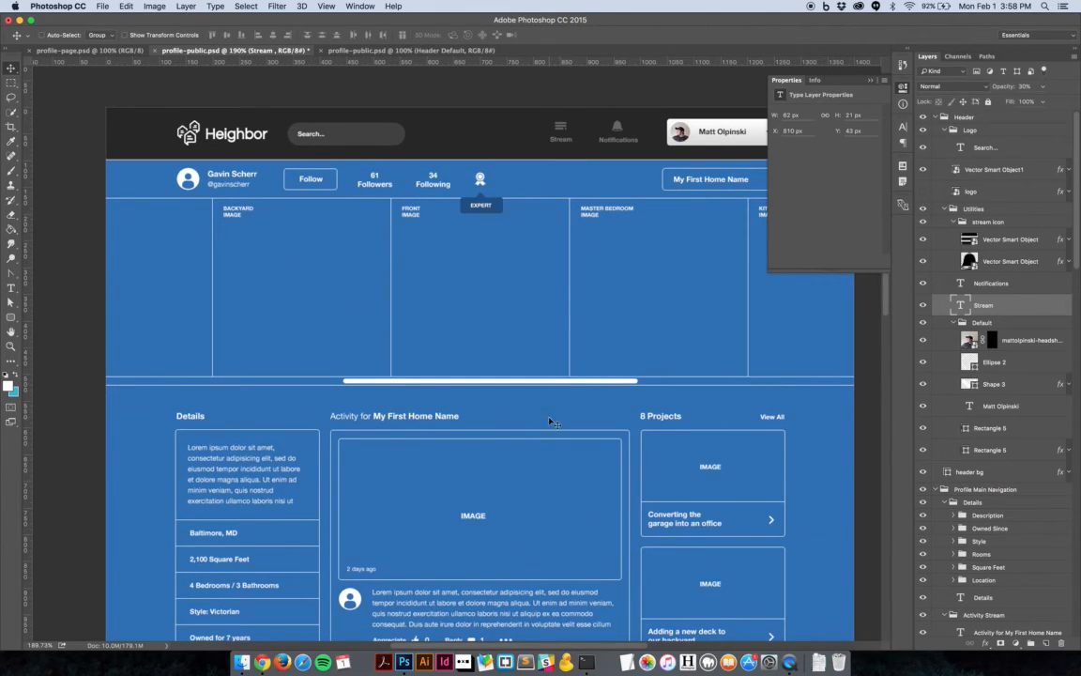
{"action": "left_click", "coordinate": [870, 80]}
{"action": "left_click_drag", "start_coordinate": [689, 81], "coordinate": [673, 74]}
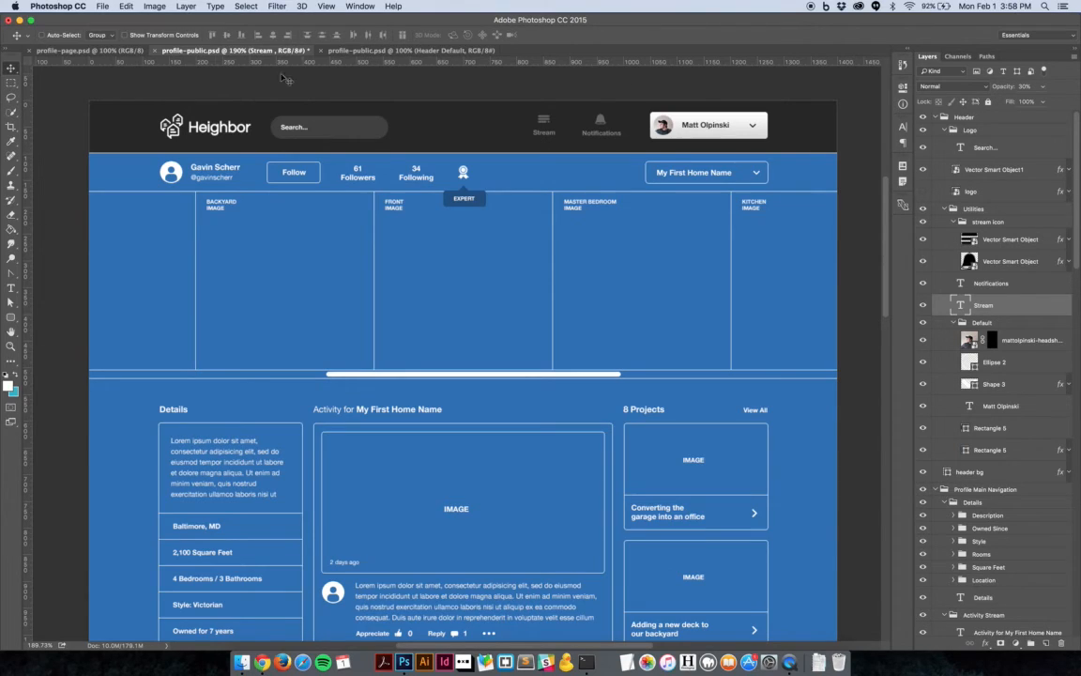
- Show the option for generating image assets from layers, and rename the header bg layer in the Header group to header.png
{"action": "left_click", "coordinate": [99, 8]}
{"action": "mouse_move", "coordinate": [153, 176]}
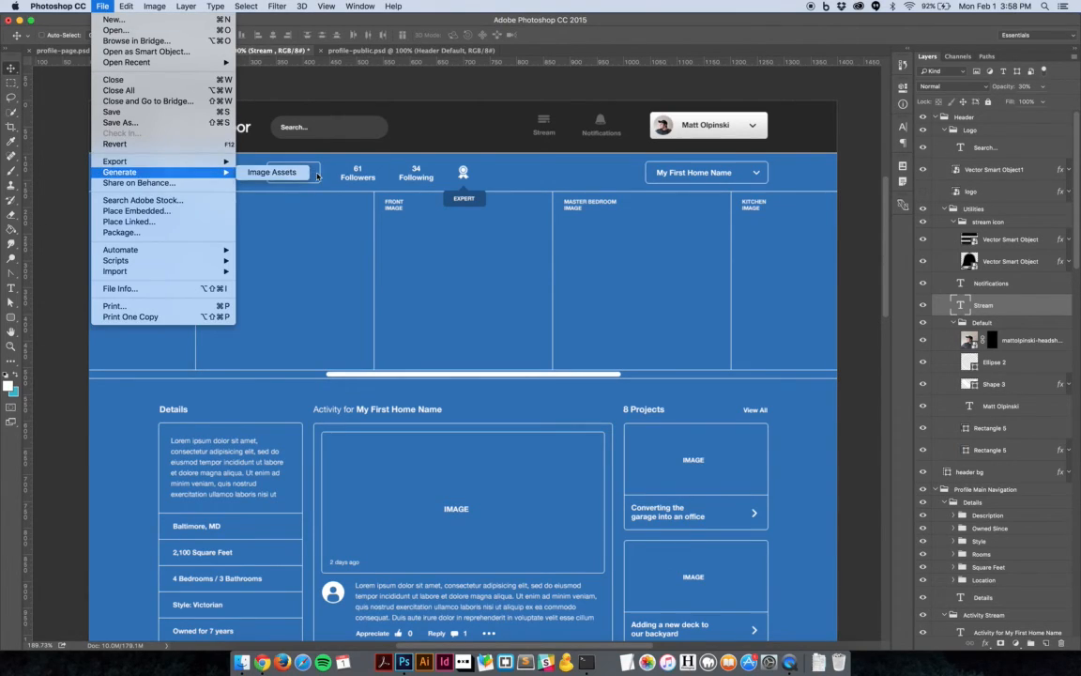
{"action": "left_click", "coordinate": [282, 174]}
{"action": "right_click", "coordinate": [413, 127]}
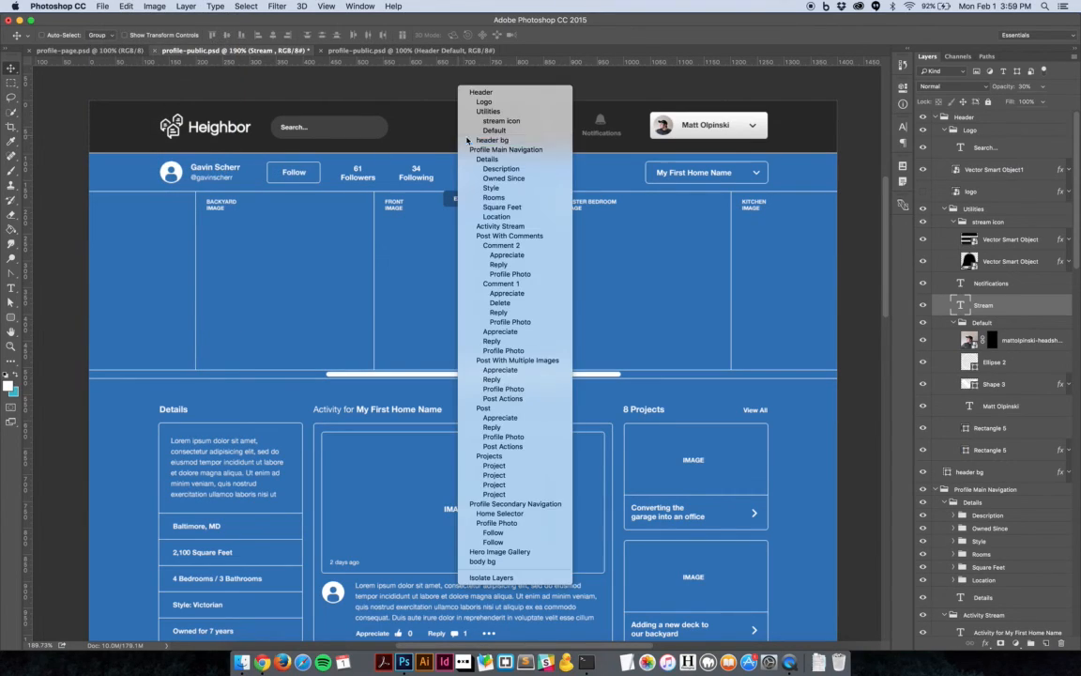
{"action": "left_click", "coordinate": [441, 127]}
{"action": "double_click", "coordinate": [970, 472]}
{"action": "type", "text": "header"}
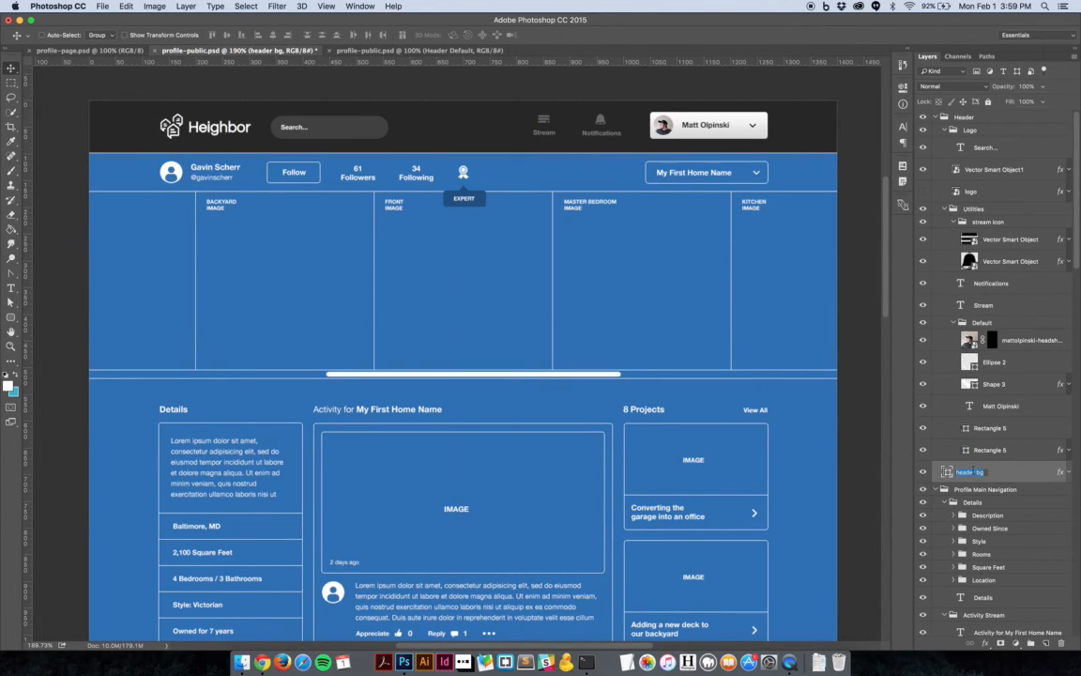
{"action": "type", "text": ".png"}
{"action": "key", "text": "Return"}
{"action": "left_click", "coordinate": [102, 7]}
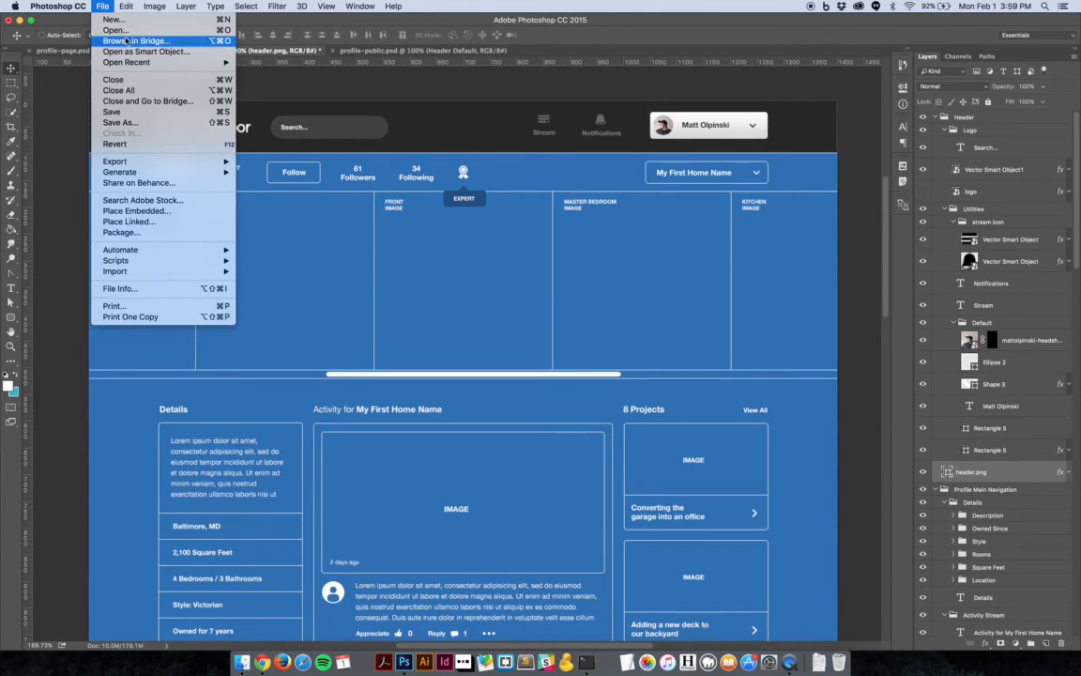
{"action": "mouse_move", "coordinate": [159, 172]}
{"action": "left_click", "coordinate": [263, 172]}
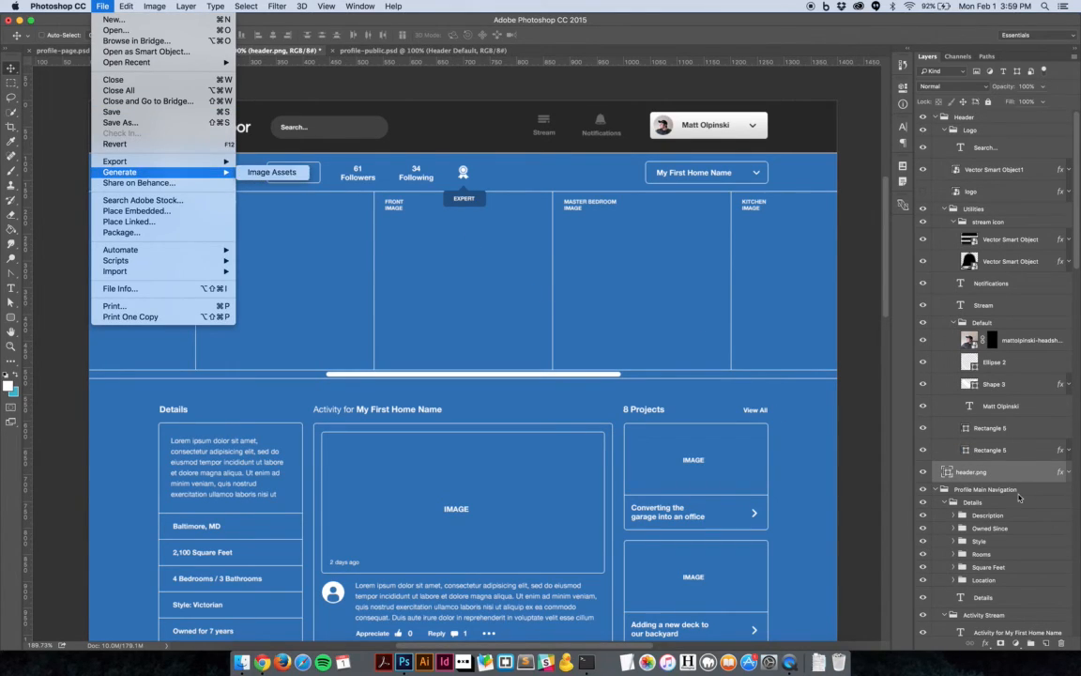
{"action": "double_click", "coordinate": [972, 473]}
{"action": "key", "text": "Right"}
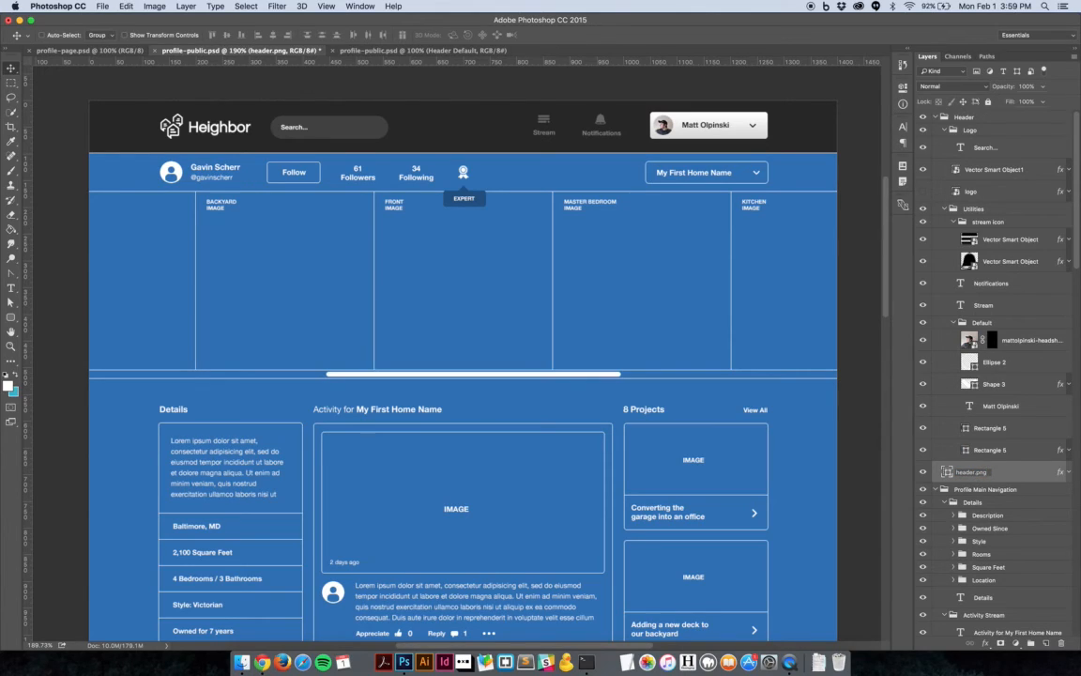
{"action": "type", "text": "24"}
{"action": "type", "text": "x"}
{"action": "key", "text": "Return"}
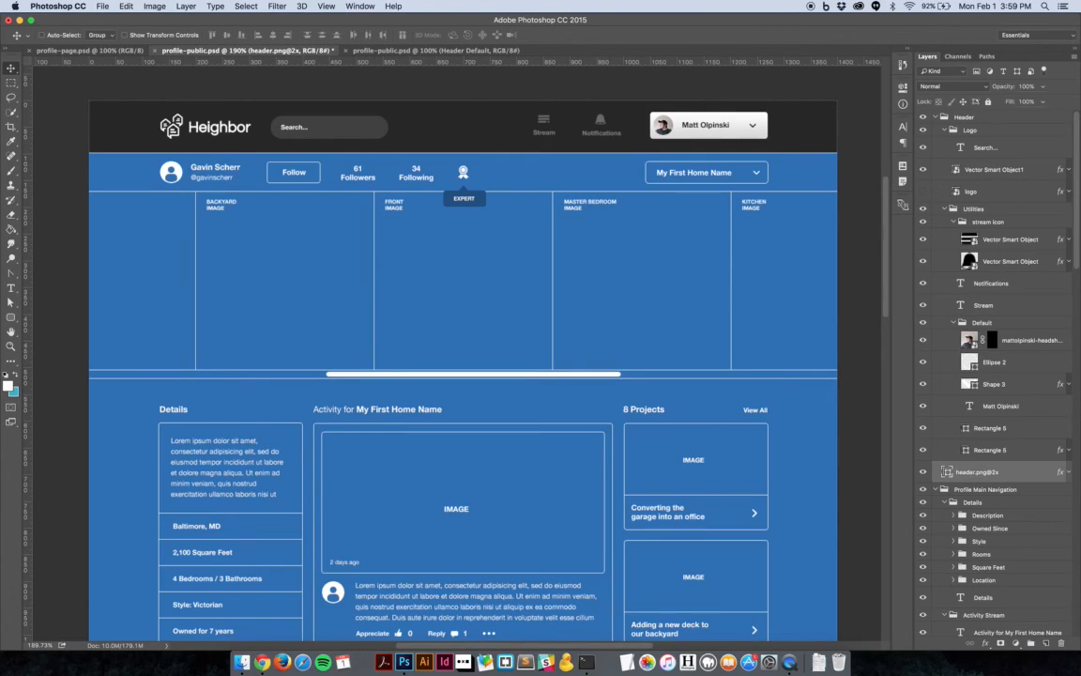